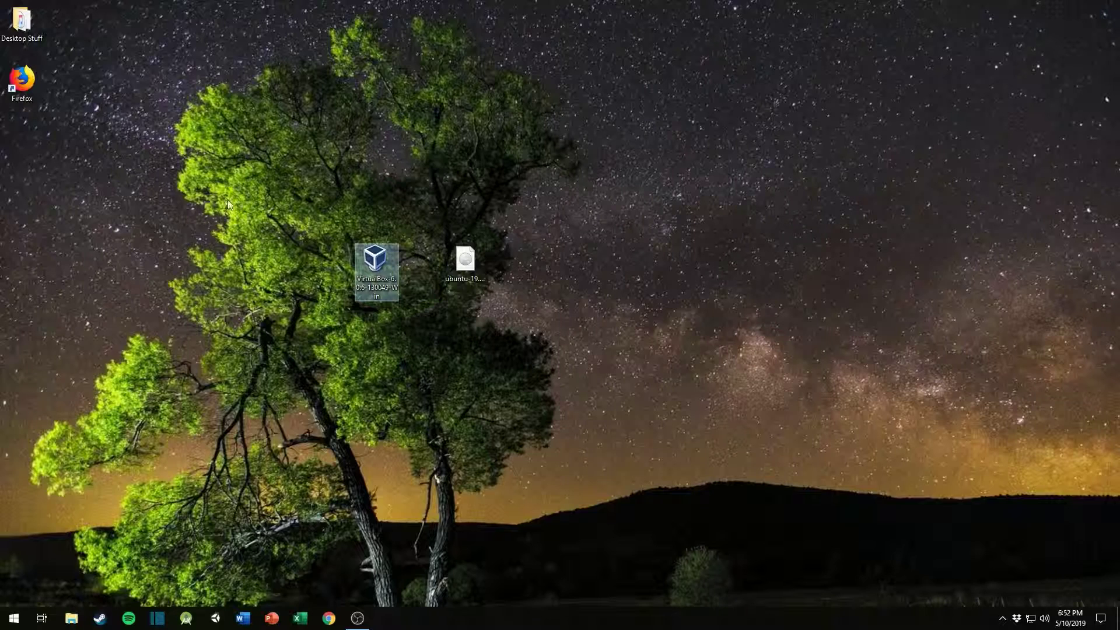
# Step: Open Firefox and go to virtualbox.org
pyautogui.doubleClick(32, 85)
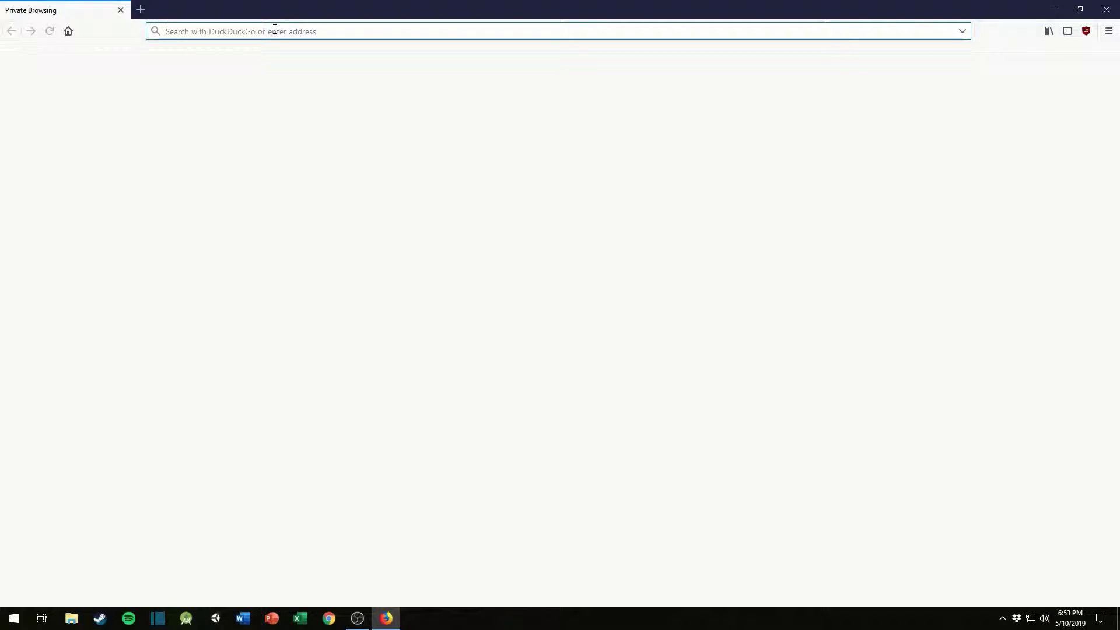
pyautogui.write('virtualb')
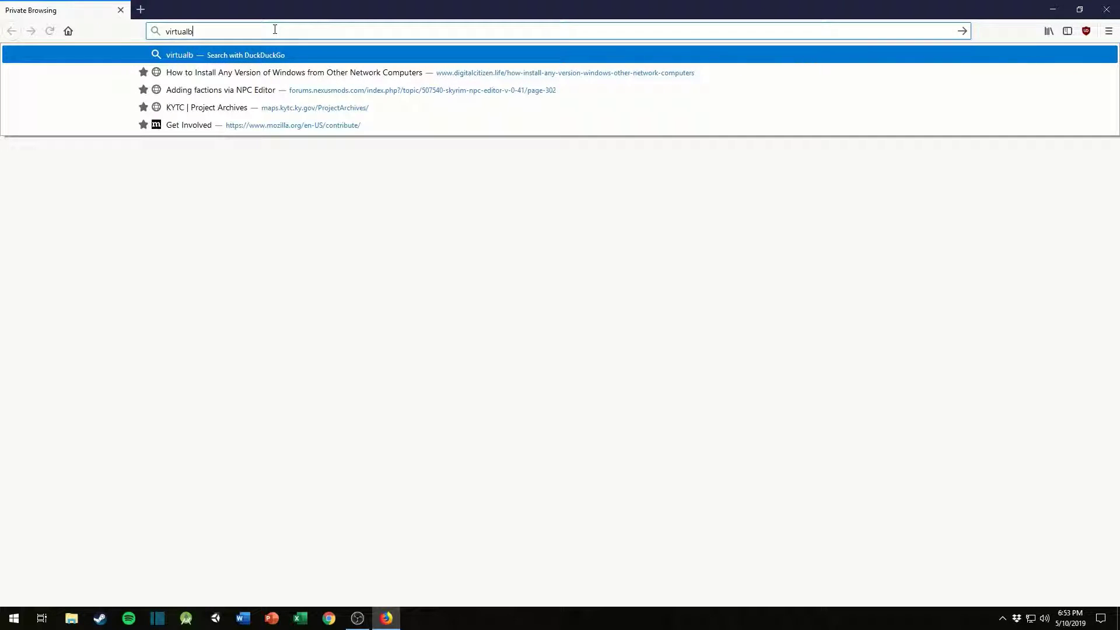
pyautogui.write('ox.org')
pyautogui.press('Return')
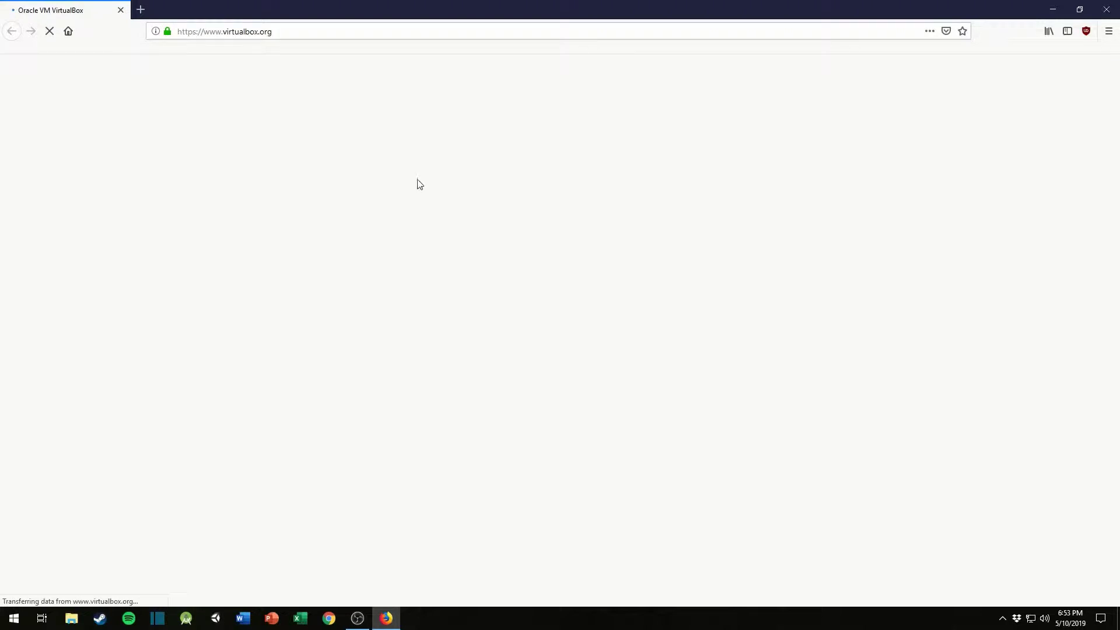
# Step: Download the VirtualBox 6.0.6 platform package for Windows hosts and save the installer file
pyautogui.click(502, 287)
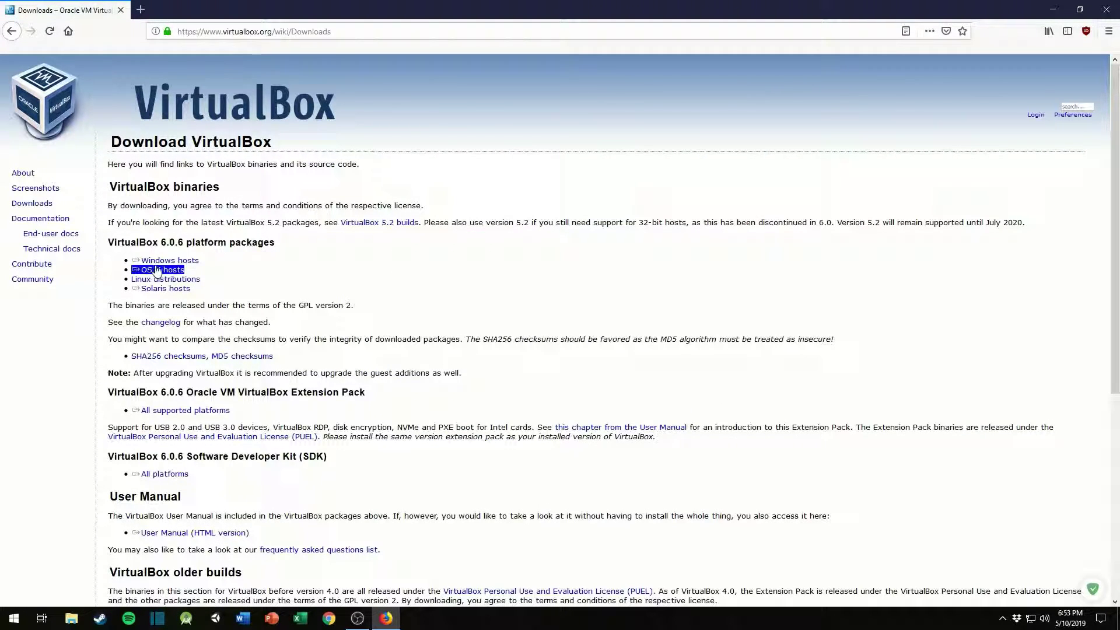
pyautogui.click(161, 262)
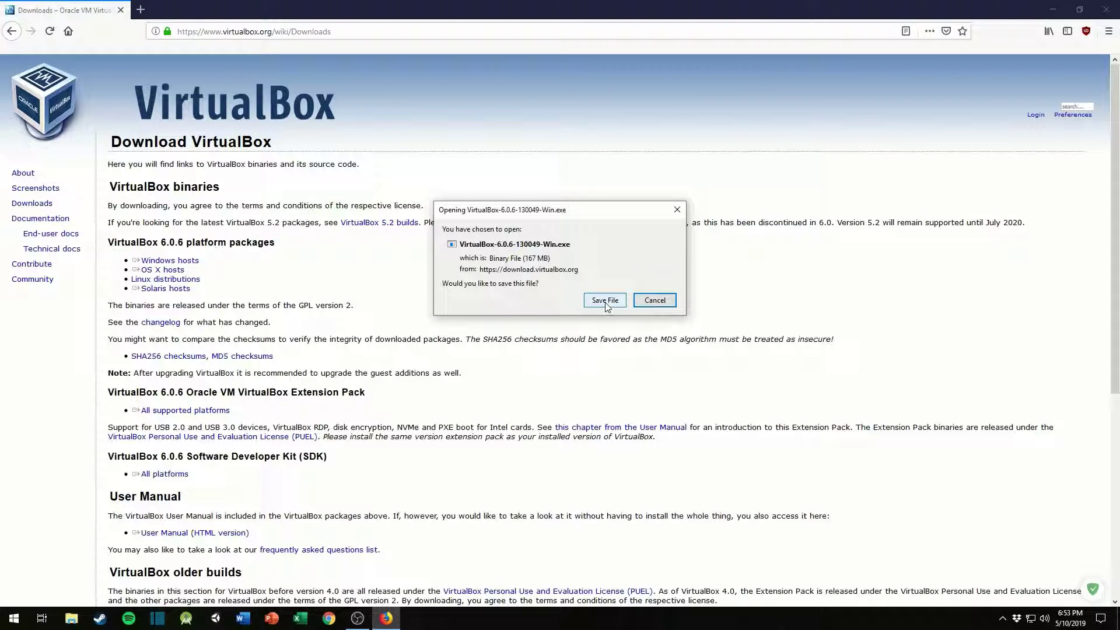
pyautogui.click(604, 301)
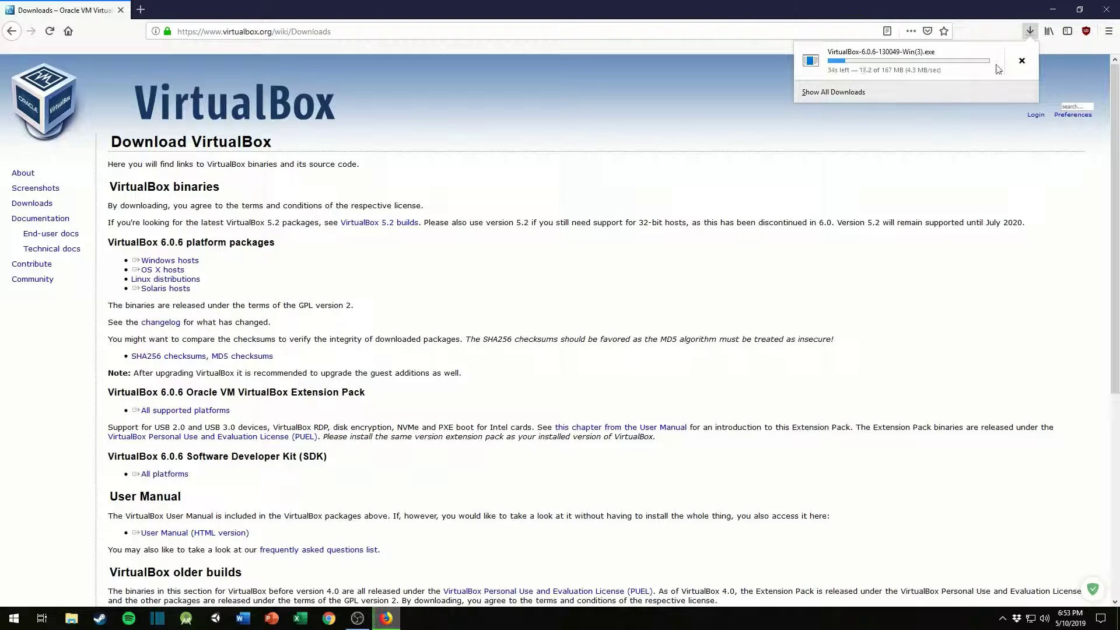
pyautogui.click(411, 53)
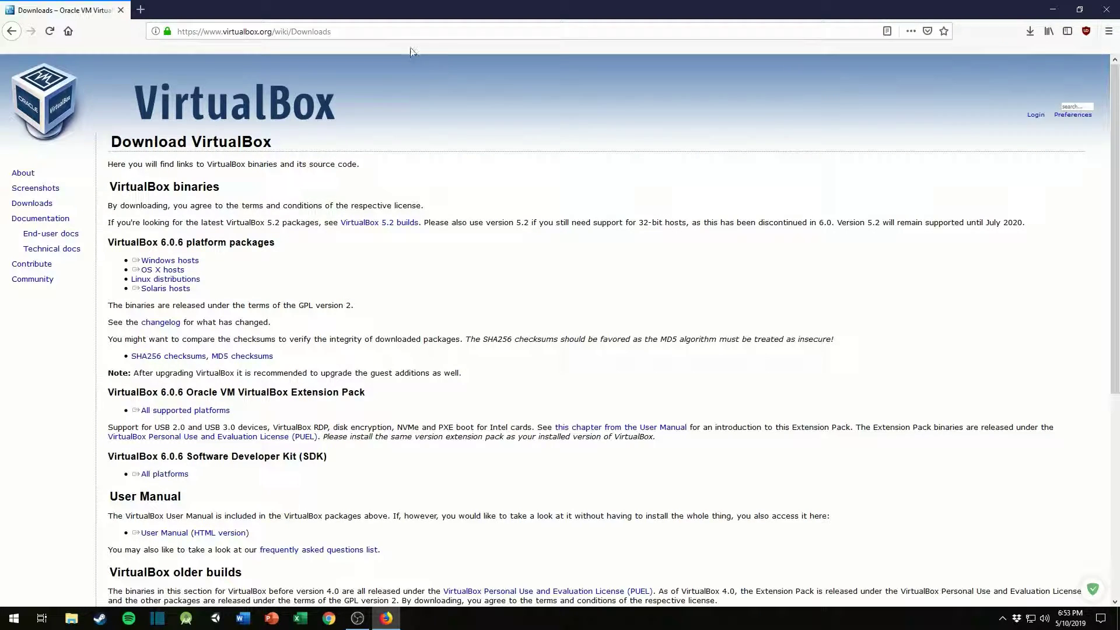
# Step: Go to ubuntu.com and request the Ubuntu Desktop 19.04 download
pyautogui.click(401, 34)
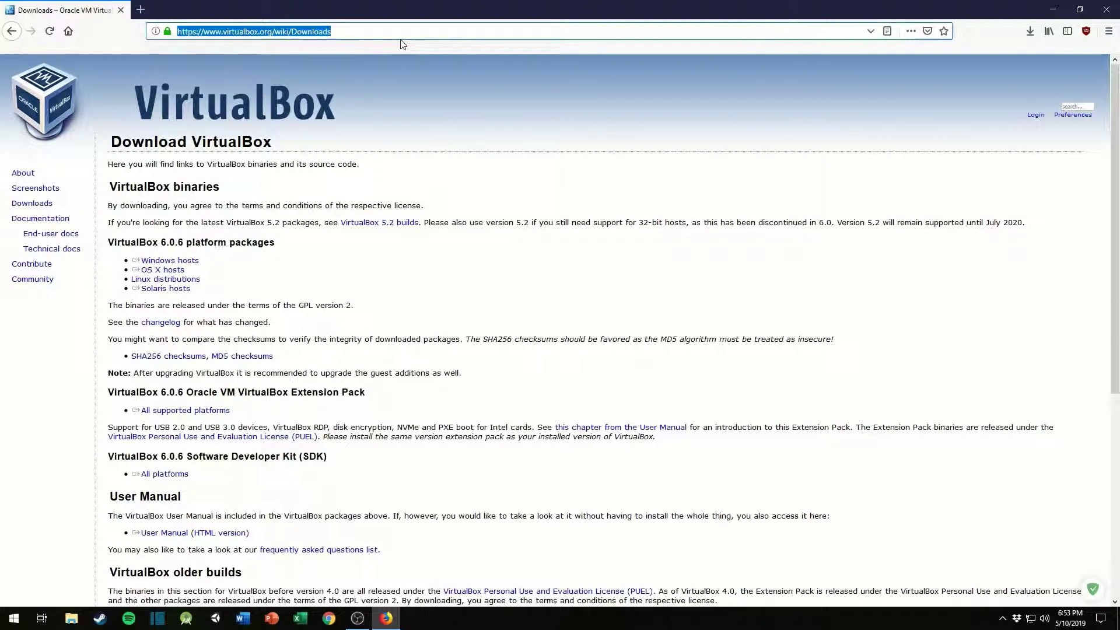
pyautogui.write('ubuntu.com')
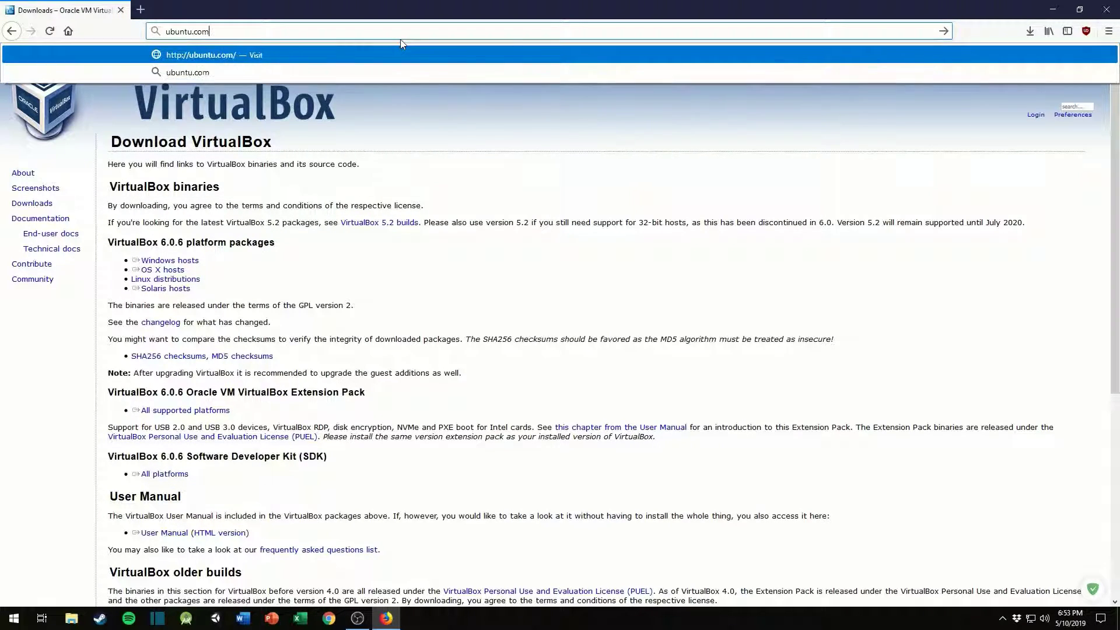
pyautogui.press('Return')
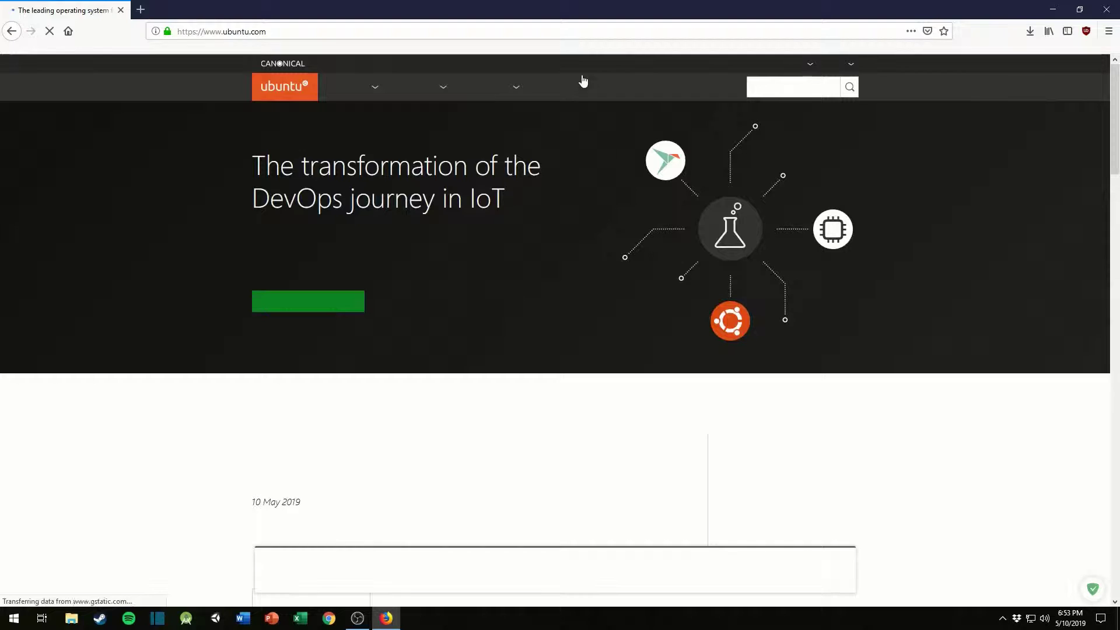
pyautogui.click(568, 88)
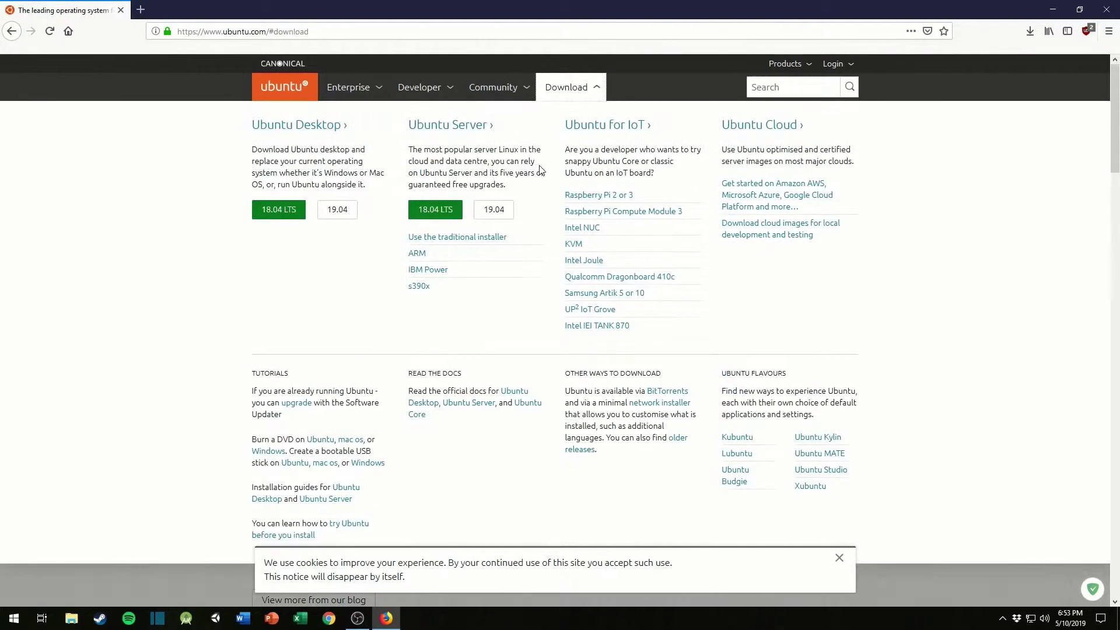
pyautogui.click(321, 207)
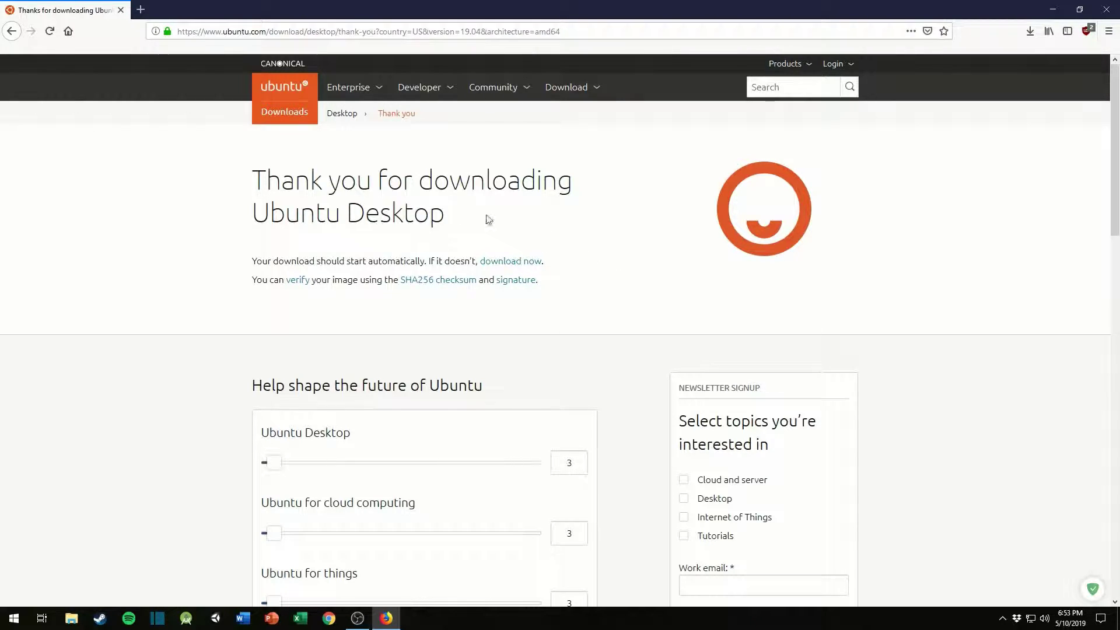
pyautogui.click(641, 366)
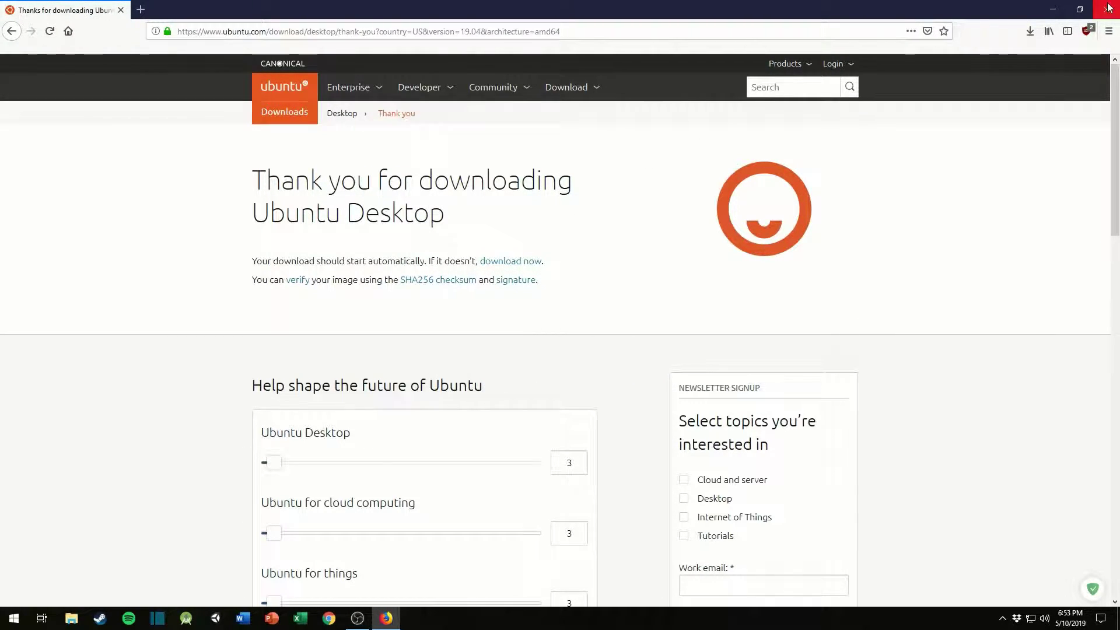
# Step: Close the browser and move the Ubuntu image file away from the VirtualBox installer on the desktop
pyautogui.click(1108, 8)
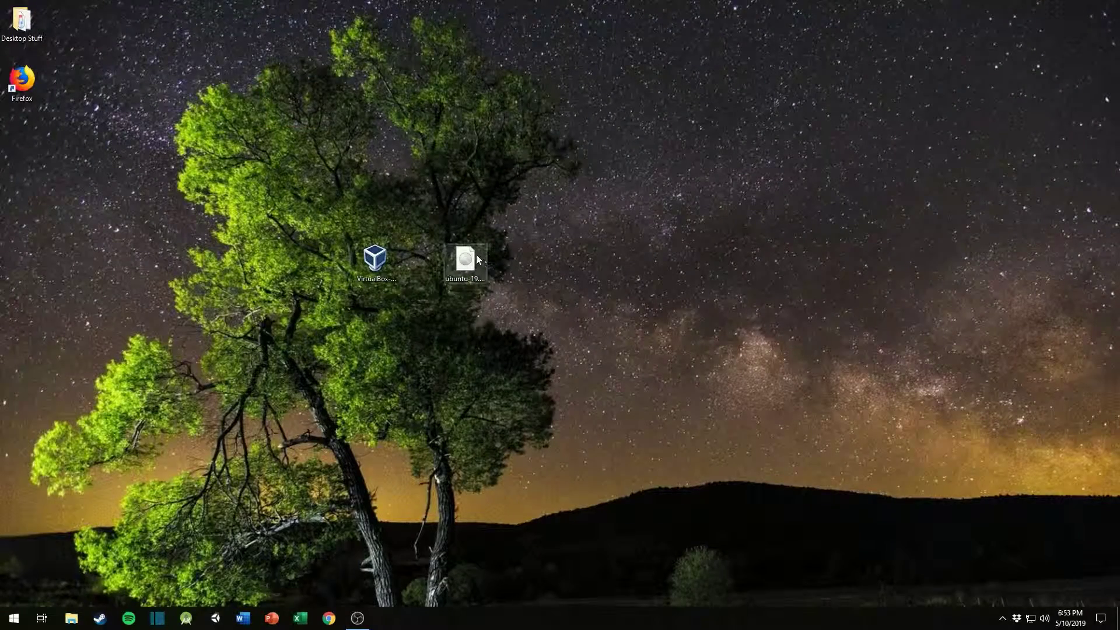
pyautogui.moveTo(476, 257); pyautogui.dragTo(626, 216)
pyautogui.click(750, 220)
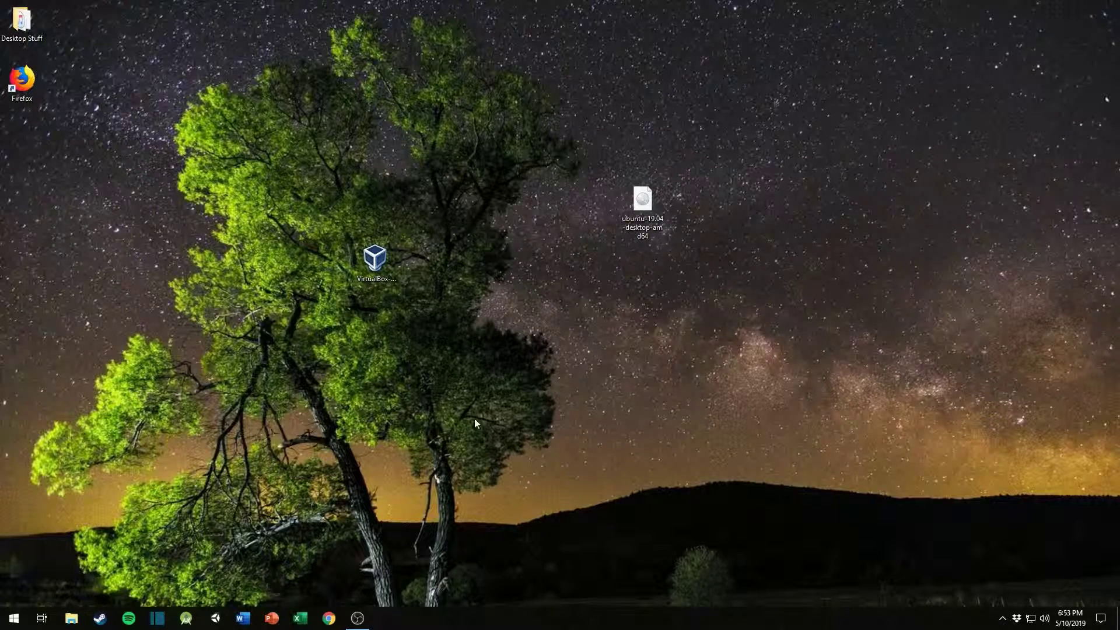
# Step: Run the VirtualBox 6.0.6 installer with the default features and shortcuts, accept the network interface warning, and start the installation
pyautogui.doubleClick(376, 260)
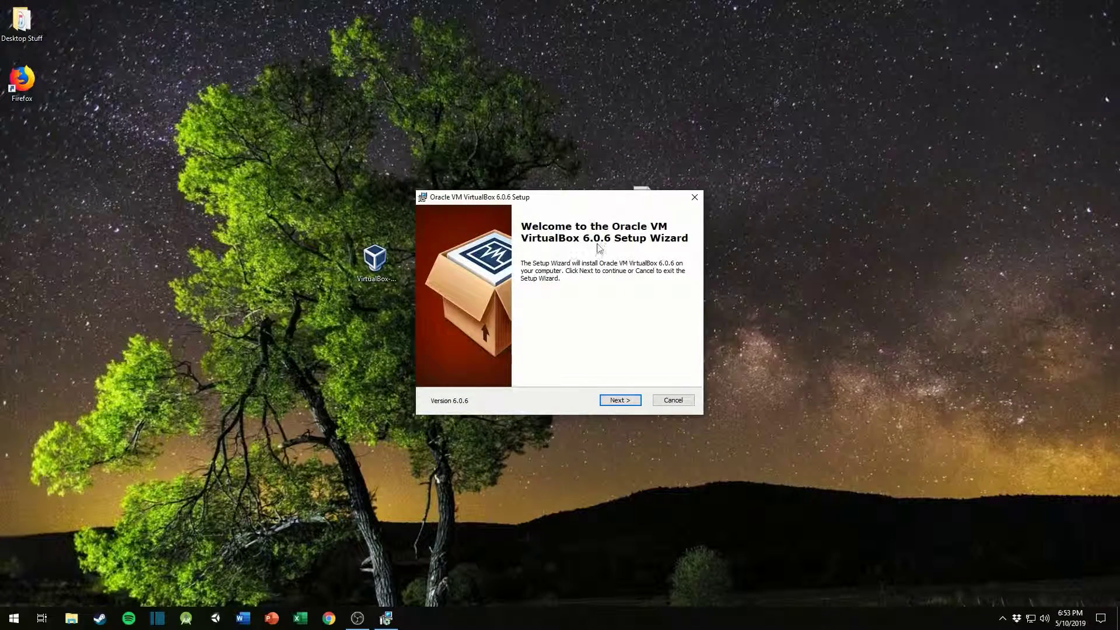
pyautogui.click(619, 401)
pyautogui.click(620, 402)
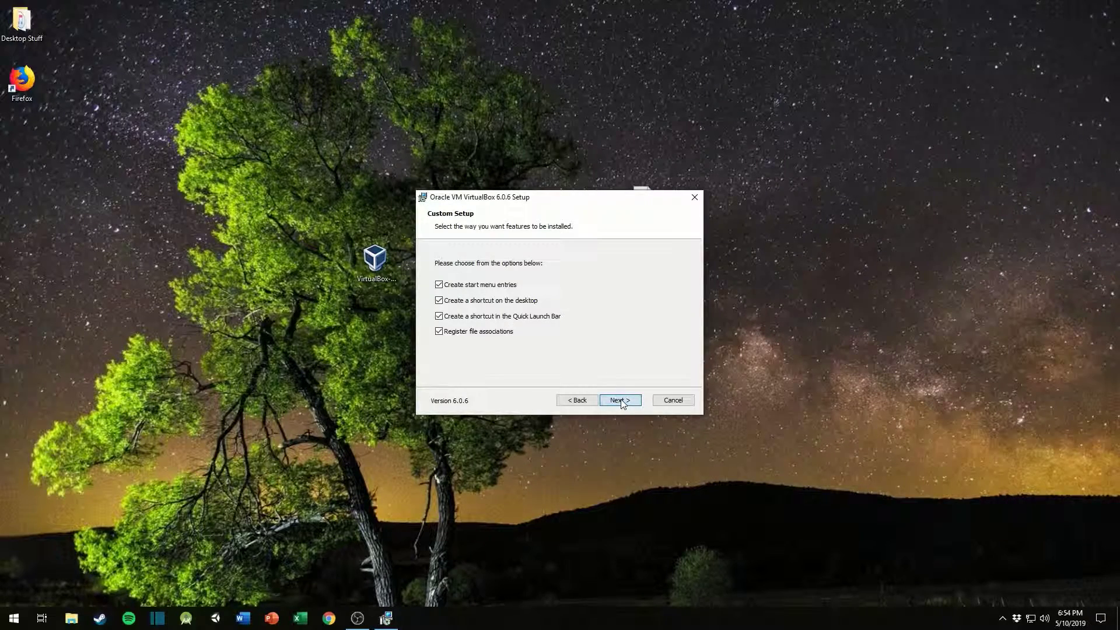
pyautogui.click(620, 401)
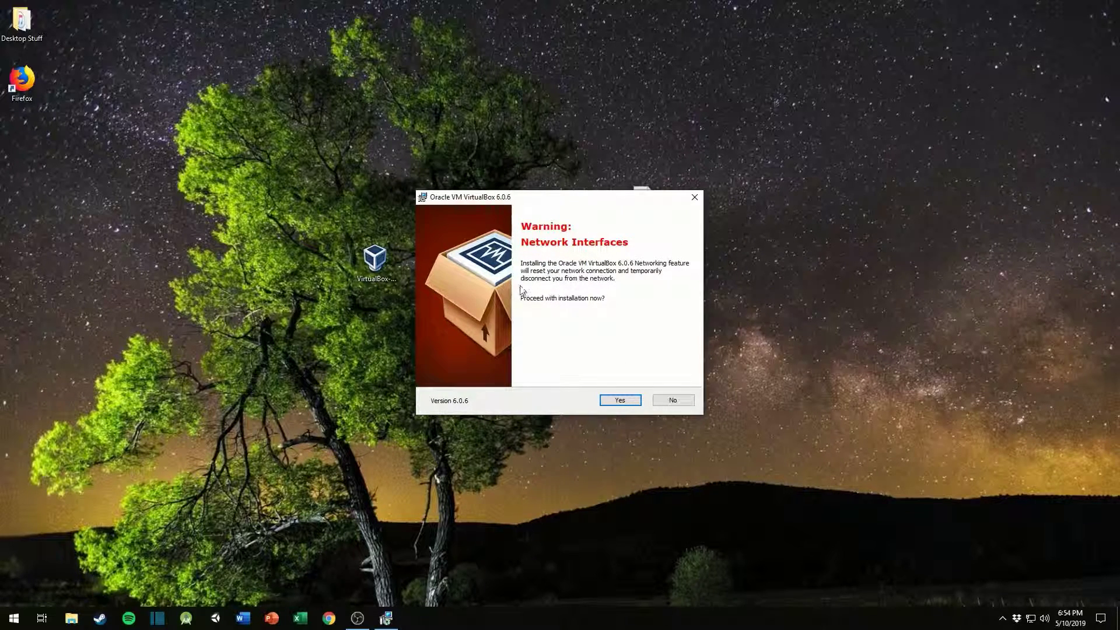
pyautogui.click(621, 401)
pyautogui.click(623, 403)
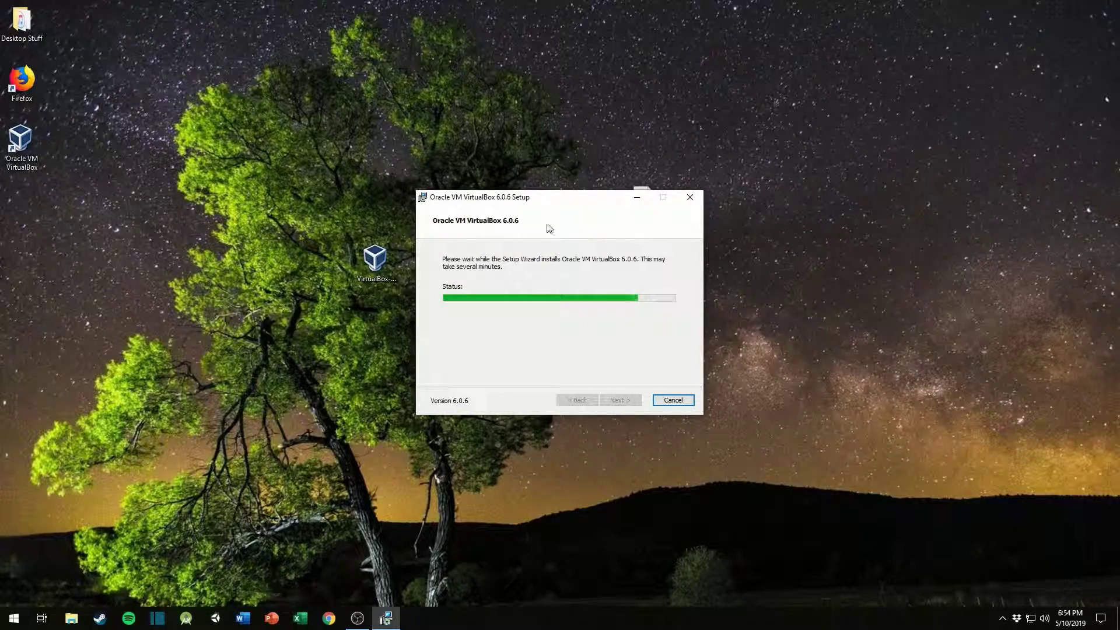
# Step: Finish the setup wizard with VirtualBox set to start after installation, and reposition the VirtualBox Manager window
pyautogui.moveTo(586, 205)
pyautogui.mouseDown()
pyautogui.moveTo(560, 228)
pyautogui.moveTo(579, 187)
pyautogui.mouseUp()
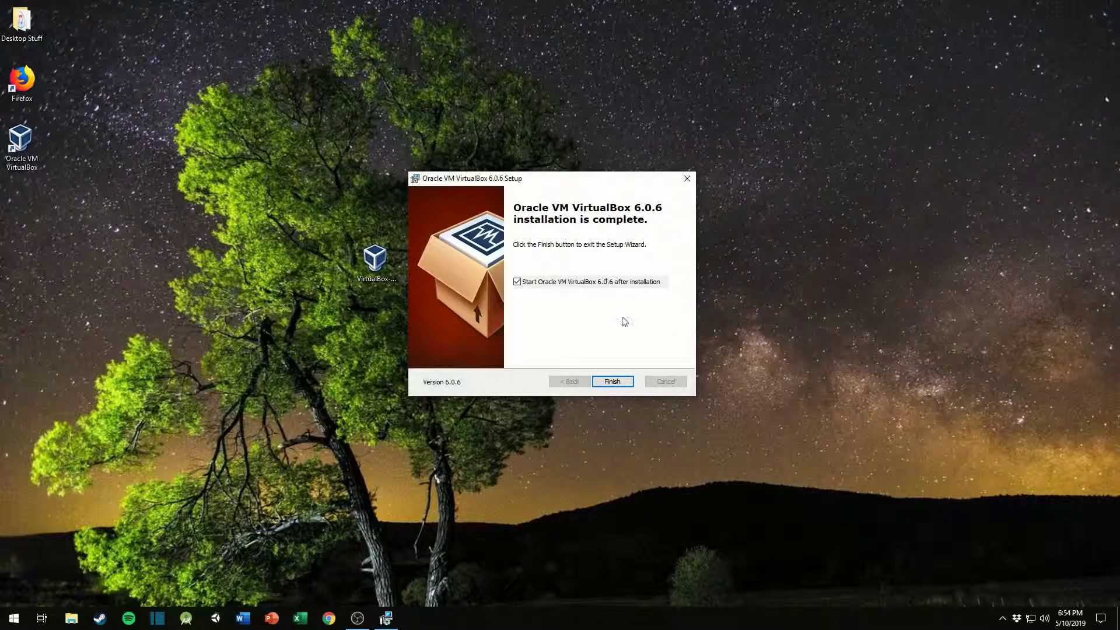
pyautogui.click(625, 382)
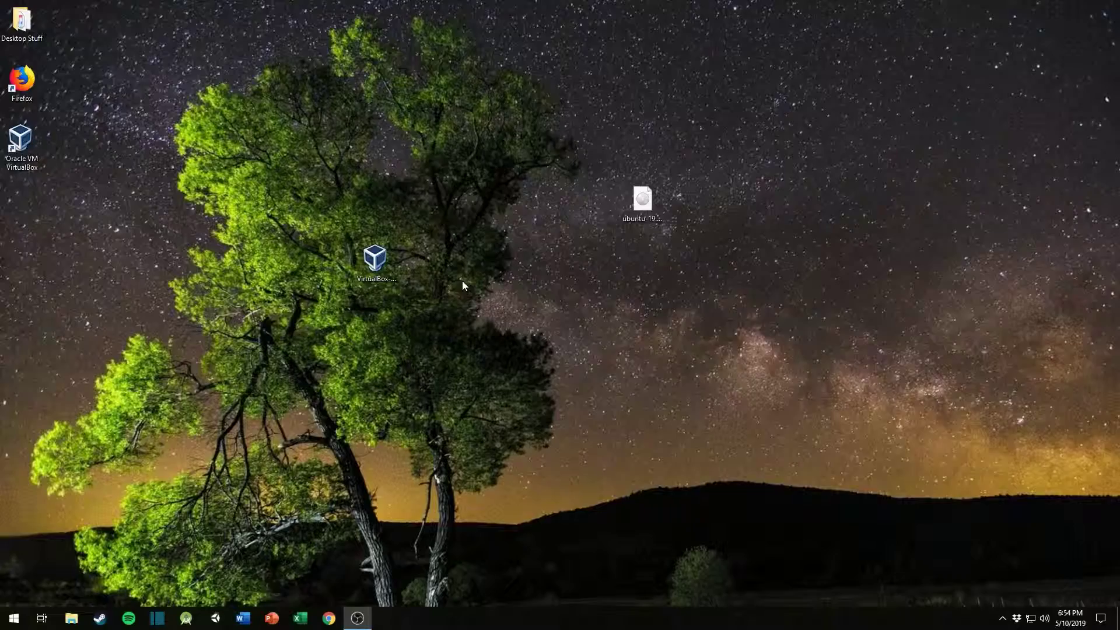
pyautogui.moveTo(793, 218); pyautogui.dragTo(753, 164)
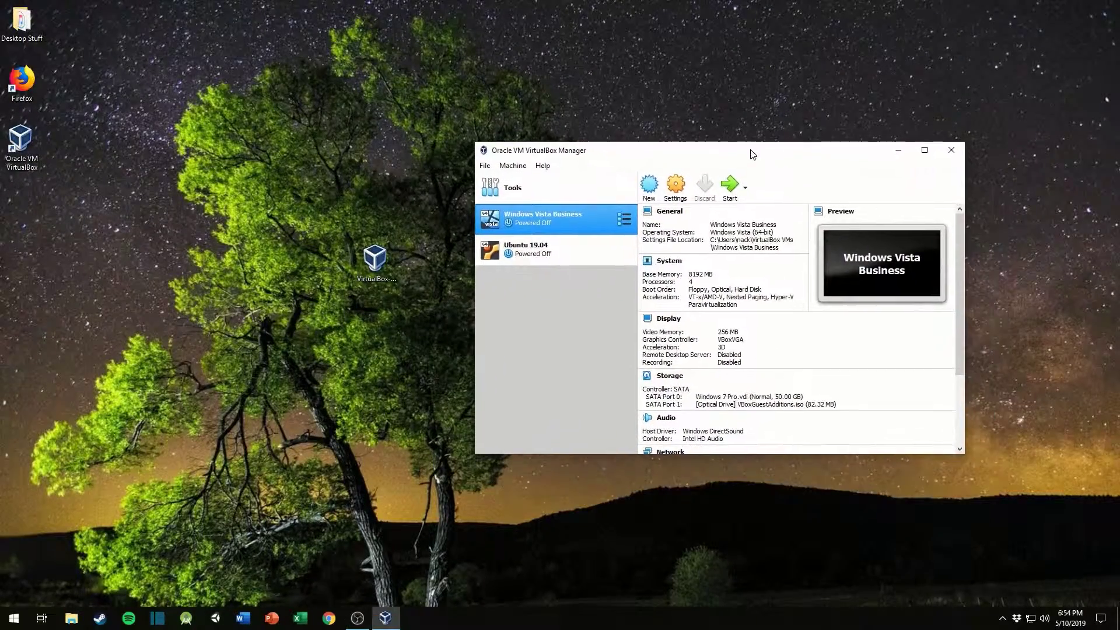
# Step: Remove the existing Ubuntu 19.04 virtual machine from VirtualBox Manager
pyautogui.click(376, 262)
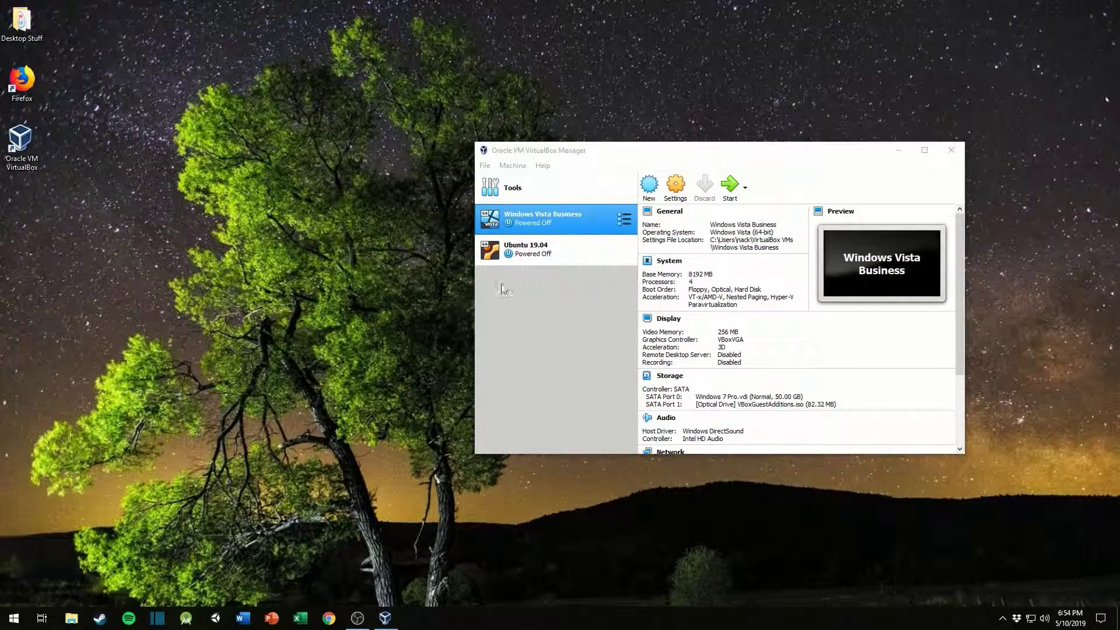
pyautogui.click(579, 253)
pyautogui.rightClick(575, 252)
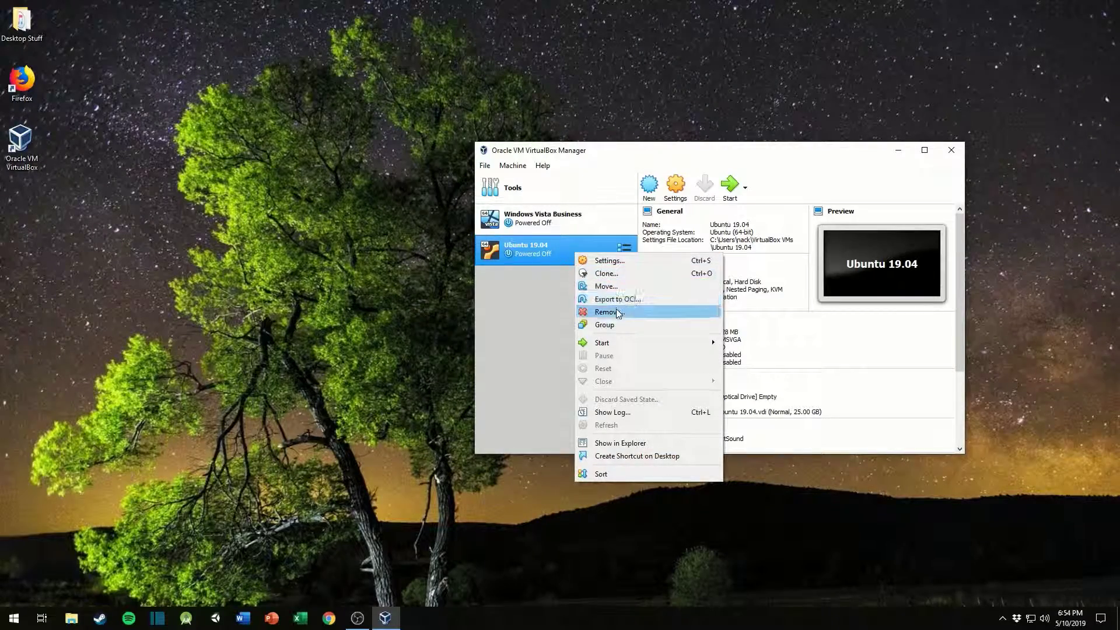
pyautogui.click(578, 311)
pyautogui.click(709, 355)
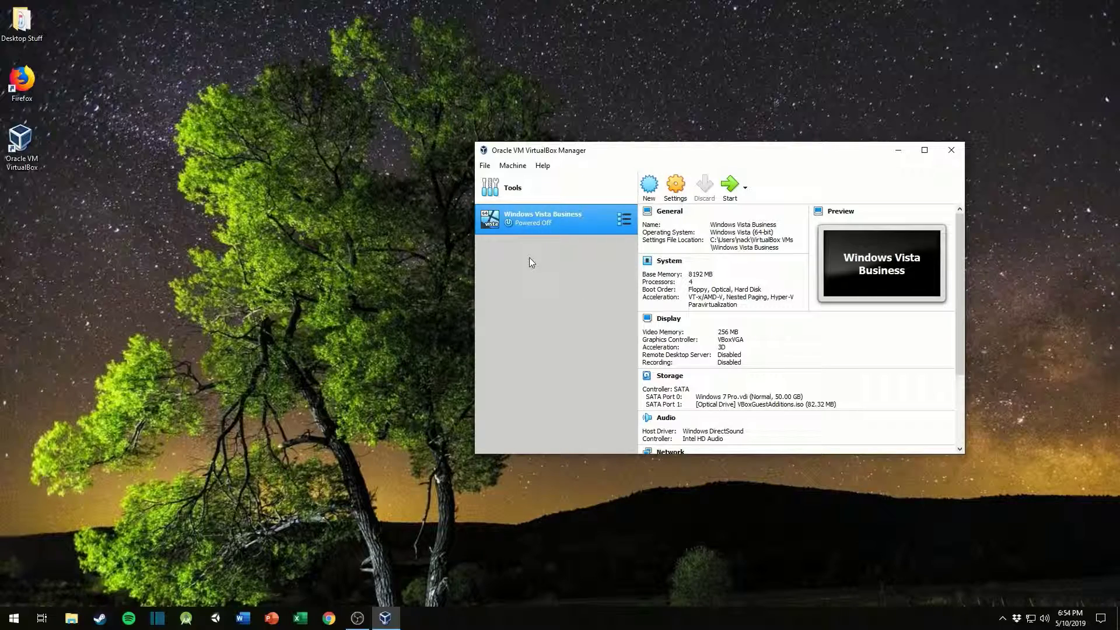
# Step: Start a new virtual machine named Ubuntu 19.04, type Linux, version Ubuntu (64-bit), and continue to the memory size
pyautogui.click(661, 186)
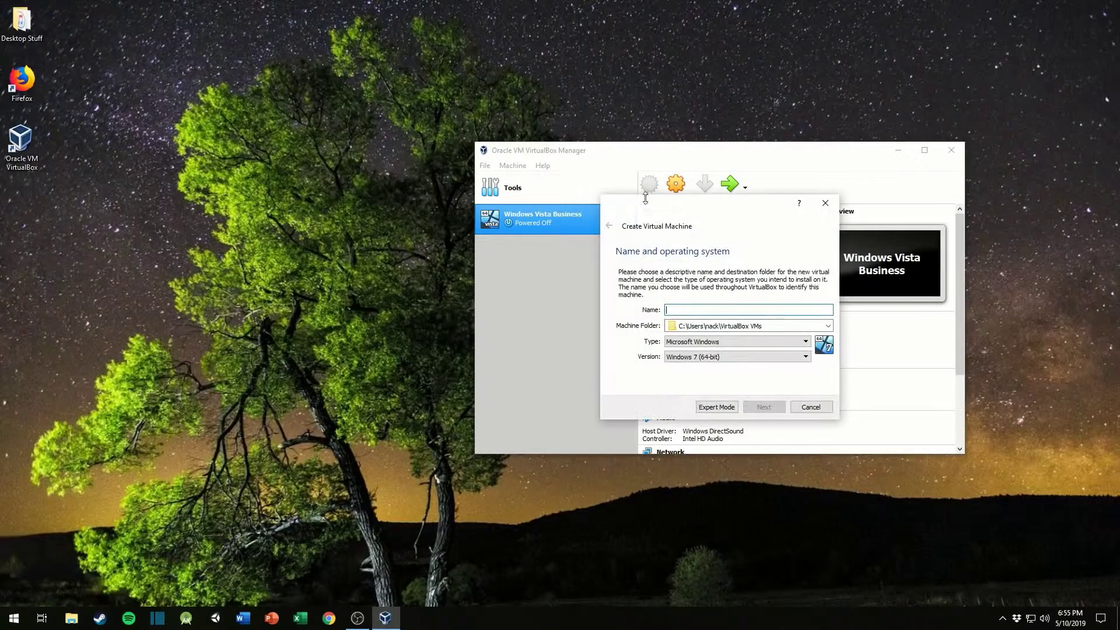
pyautogui.write('Ubuntu 19.')
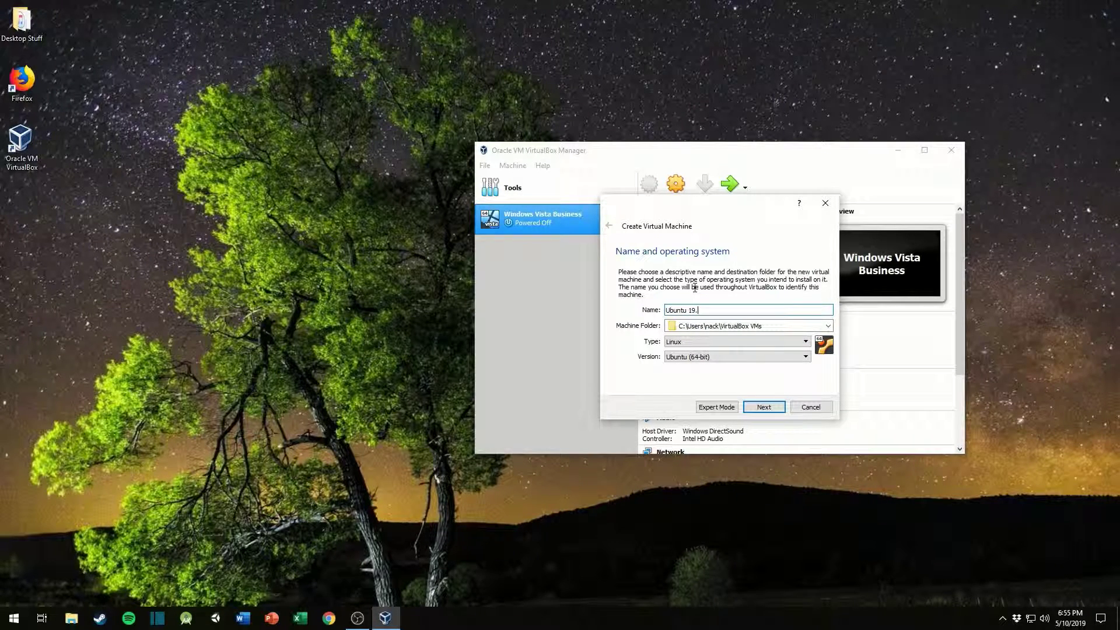
pyautogui.write('04')
pyautogui.click(761, 410)
# Step: Raise the virtual machine's memory size to about 11061 MB and select the value for editing
pyautogui.moveTo(630, 310); pyautogui.dragTo(729, 333)
pyautogui.click(792, 311)
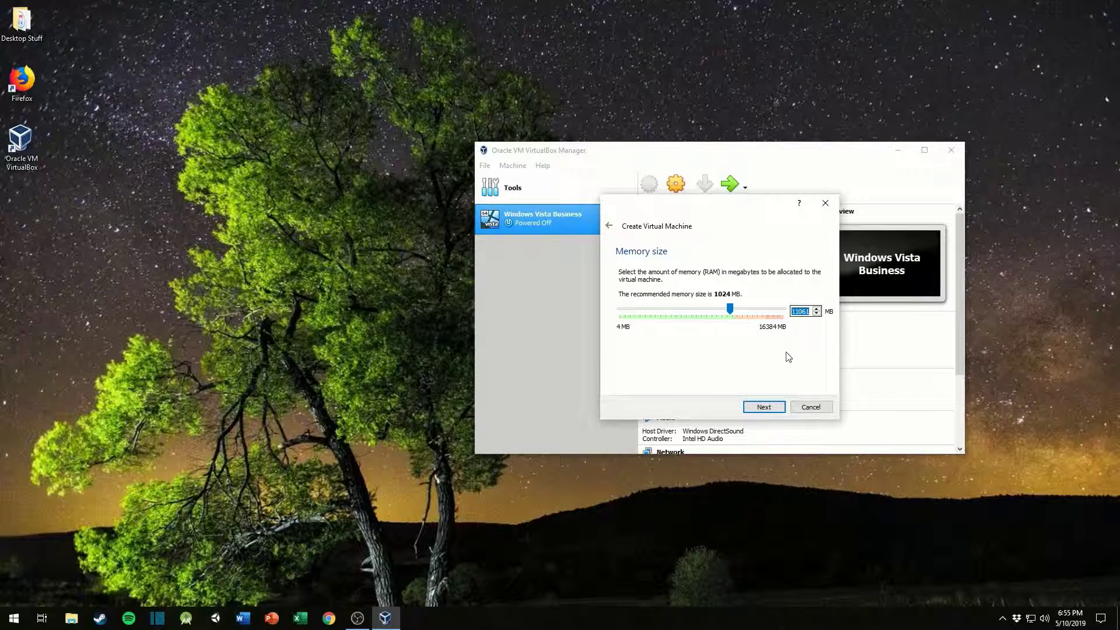
# Step: Open Calculator, compute 80 × 1024, and clear the display
pyautogui.press('super')
pyautogui.write('calc')
pyautogui.press('Return')
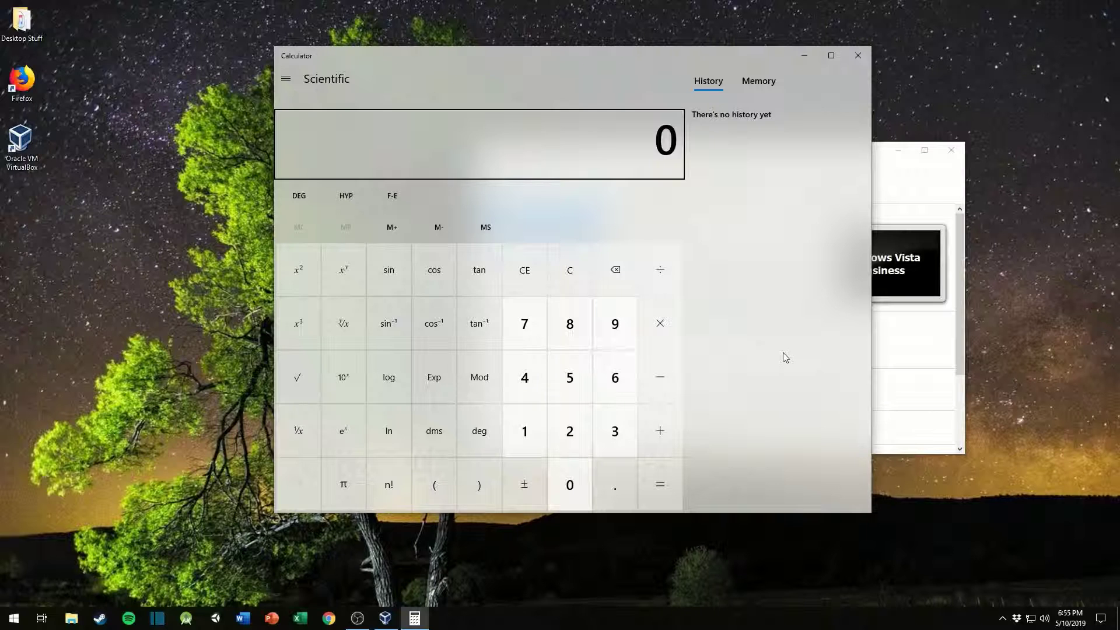
pyautogui.write('80*1024')
pyautogui.press('Return')
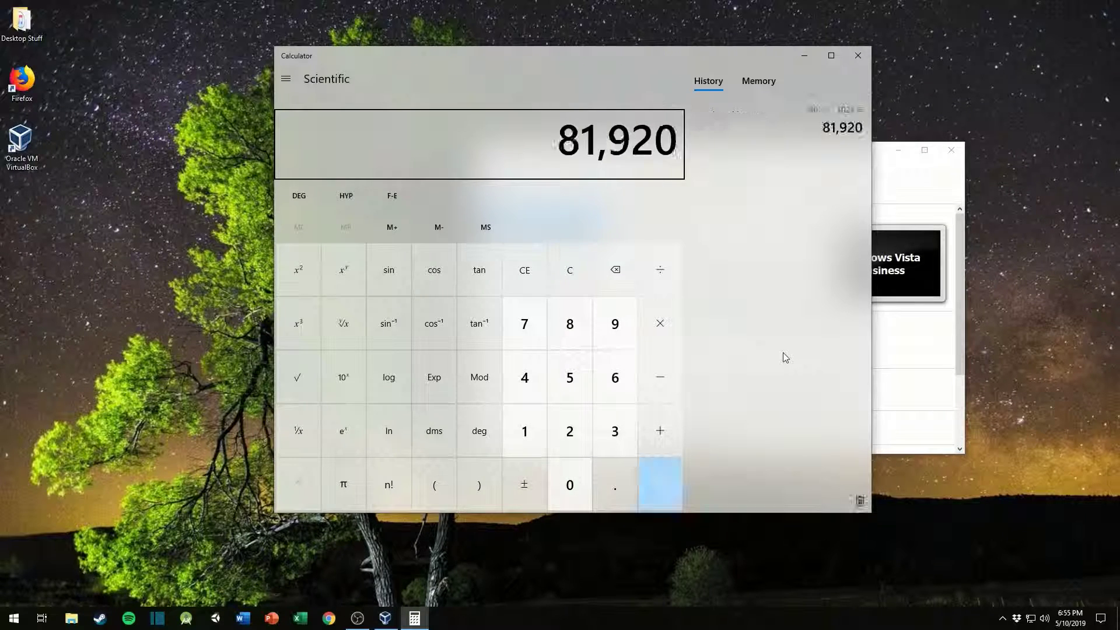
pyautogui.press('Delete')
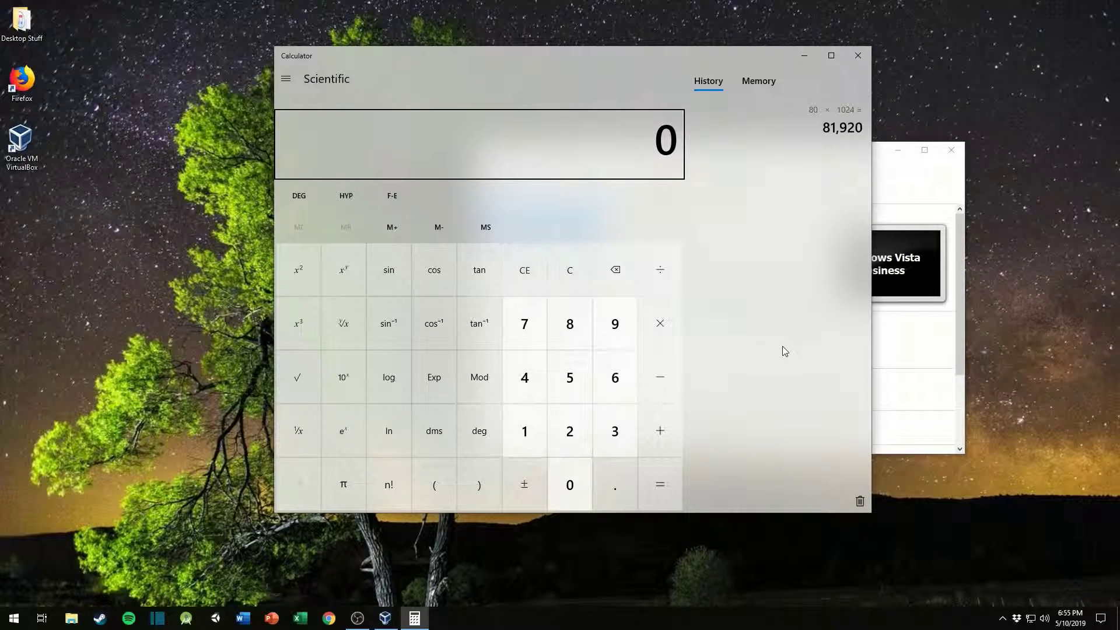
# Step: Compute 8 × 1024 to convert 8 GB to megabytes, and close Calculator
pyautogui.write('80 × 1024')
pyautogui.press('Return')
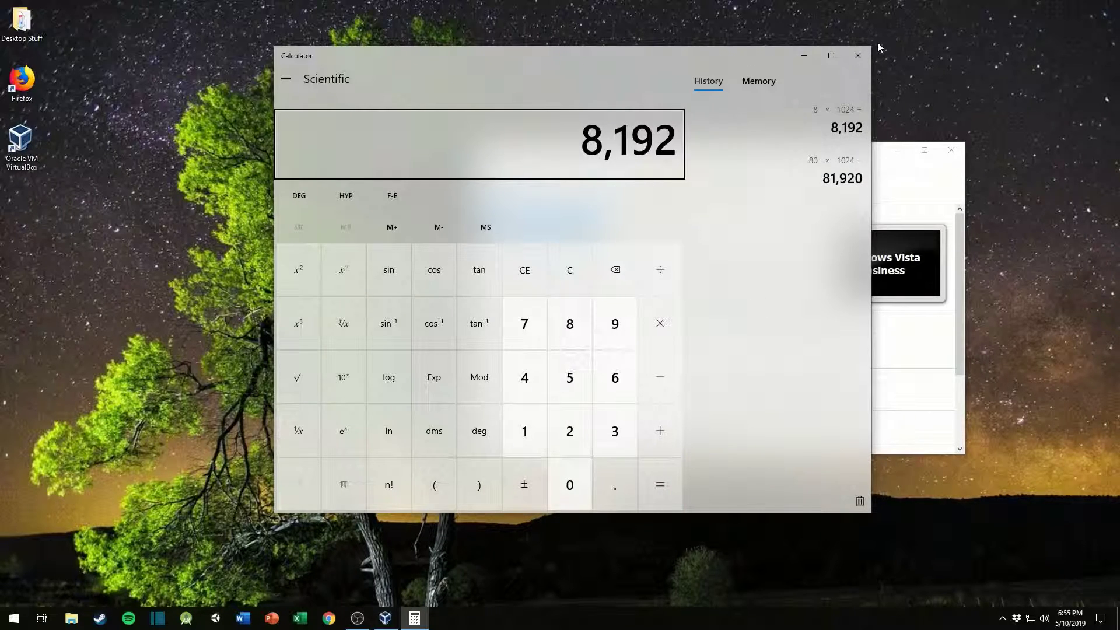
pyautogui.click(858, 55)
# Step: Set the virtual machine's memory size to 8192 MB and continue to the hard disk options
pyautogui.write('8192')
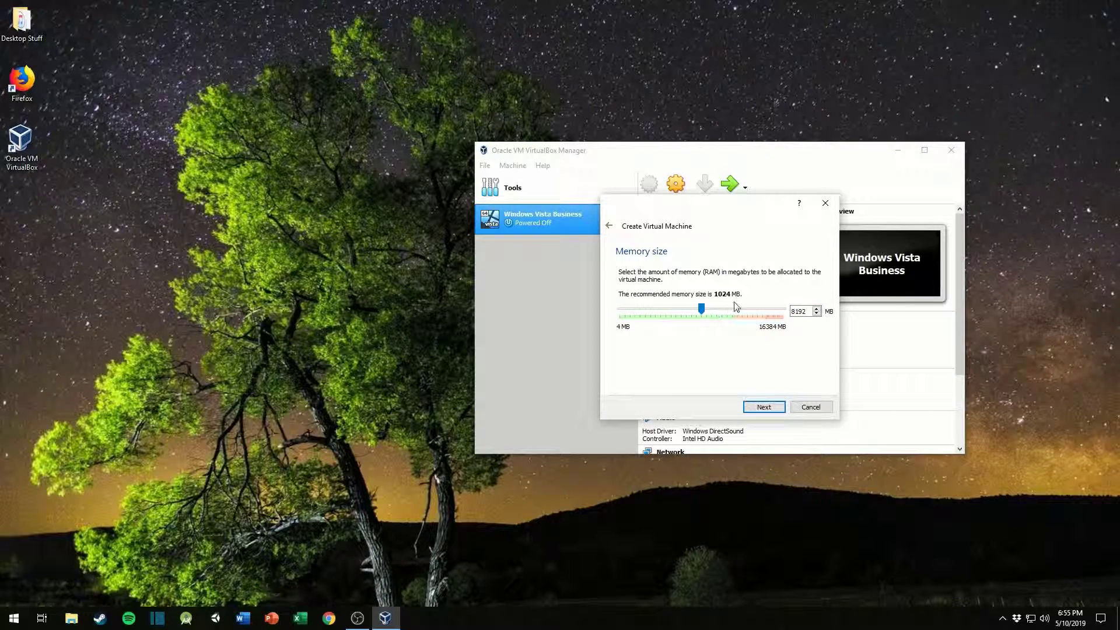
pyautogui.click(764, 407)
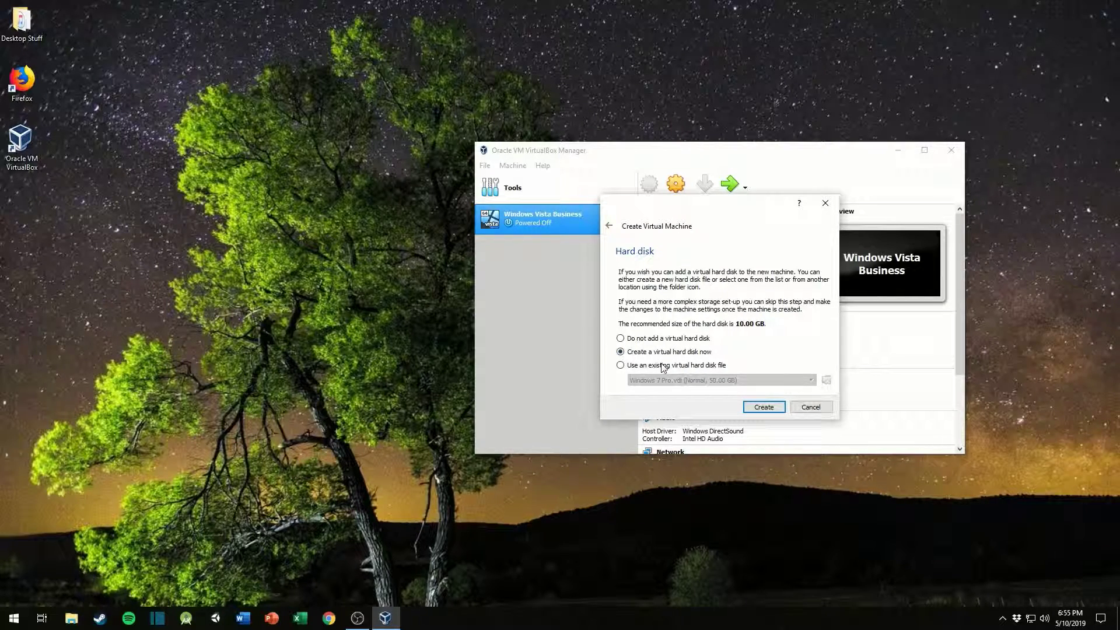
# Step: Create a new virtual hard disk of type VDI (VirtualBox Disk Image) with dynamically allocated storage
pyautogui.click(761, 407)
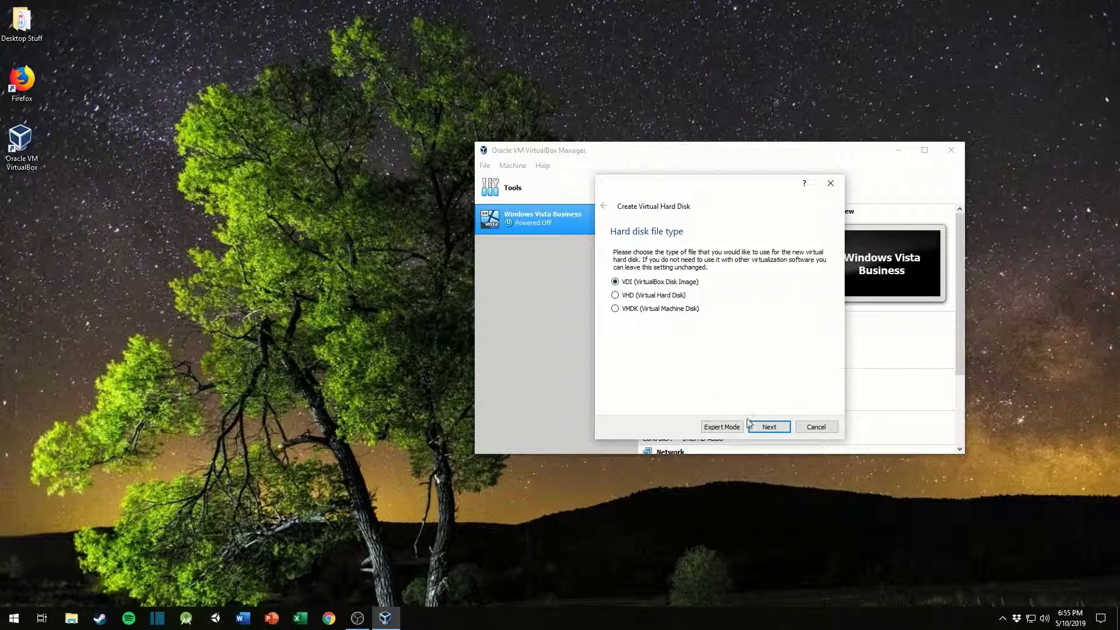
pyautogui.click(764, 427)
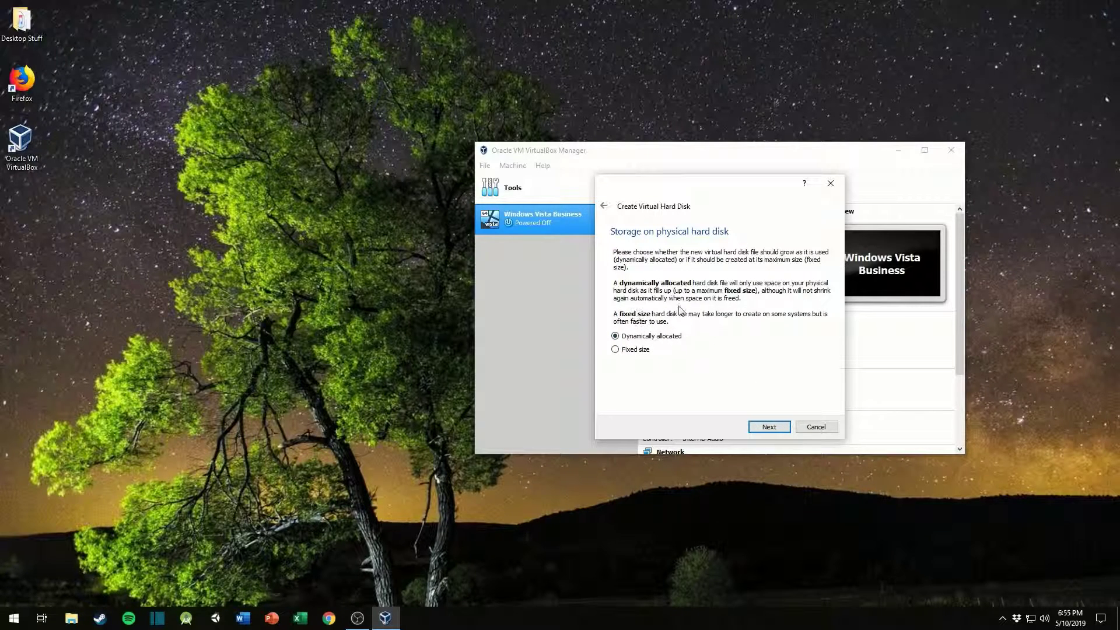
pyautogui.click(766, 426)
# Step: Set the virtual hard disk size to 25 GB and create the Ubuntu 19.04 disk
pyautogui.click(811, 315)
pyautogui.press('BackSpace')
pyautogui.press('BackSpace')
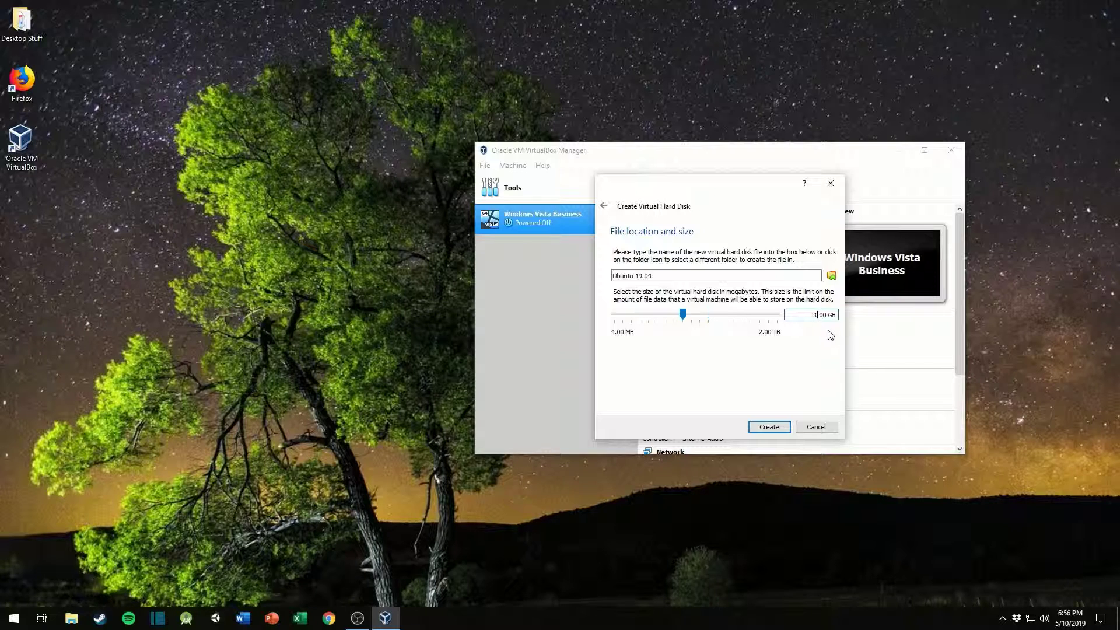
pyautogui.write('25')
pyautogui.click(766, 428)
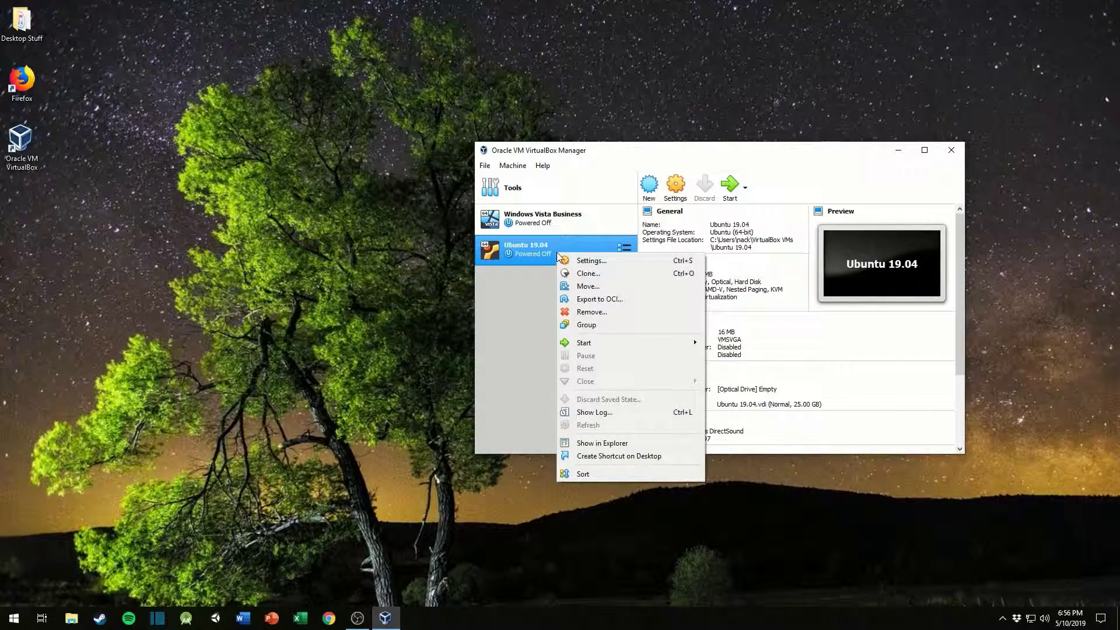
# Step: In the Ubuntu 19.04 machine's display settings, raise video memory to 128 MB and enable 3D acceleration
pyautogui.click(580, 262)
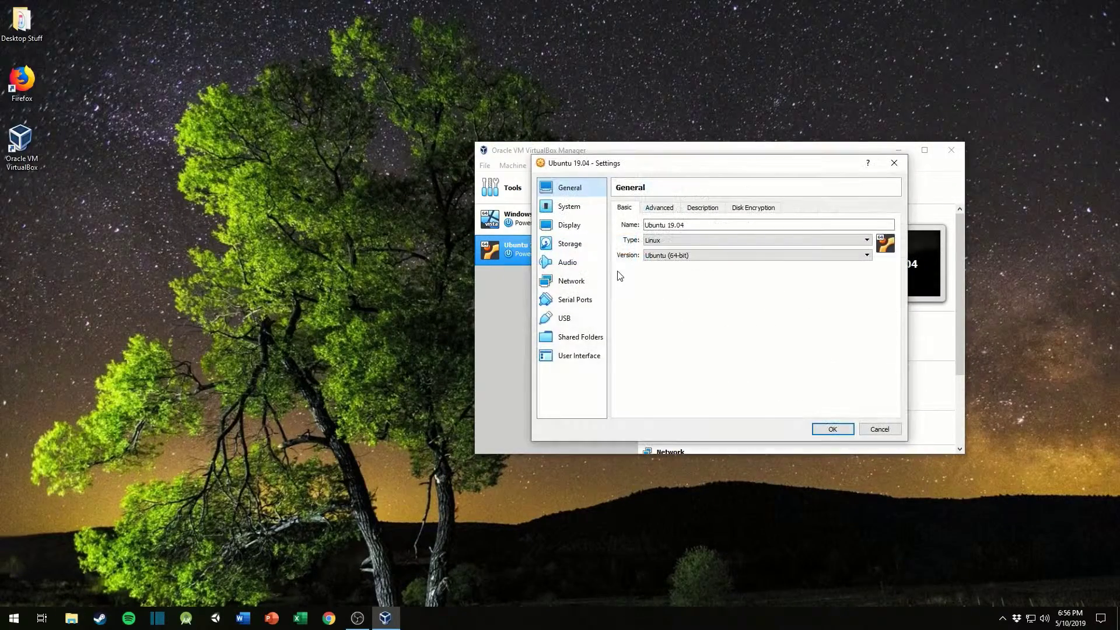
pyautogui.click(569, 206)
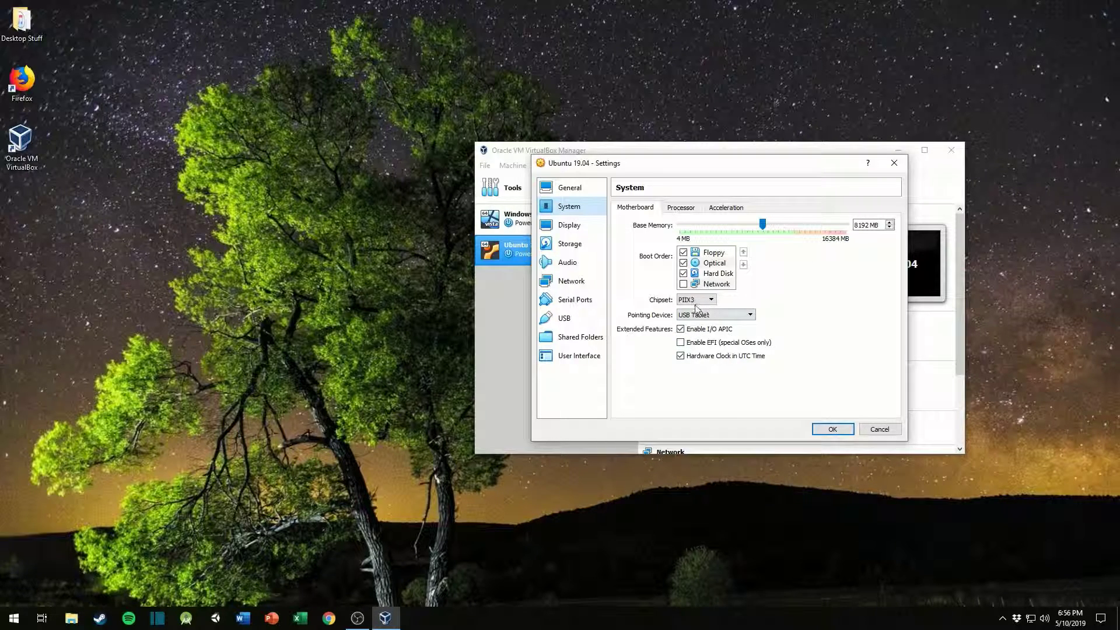
pyautogui.click(567, 226)
pyautogui.moveTo(700, 226); pyautogui.dragTo(844, 231)
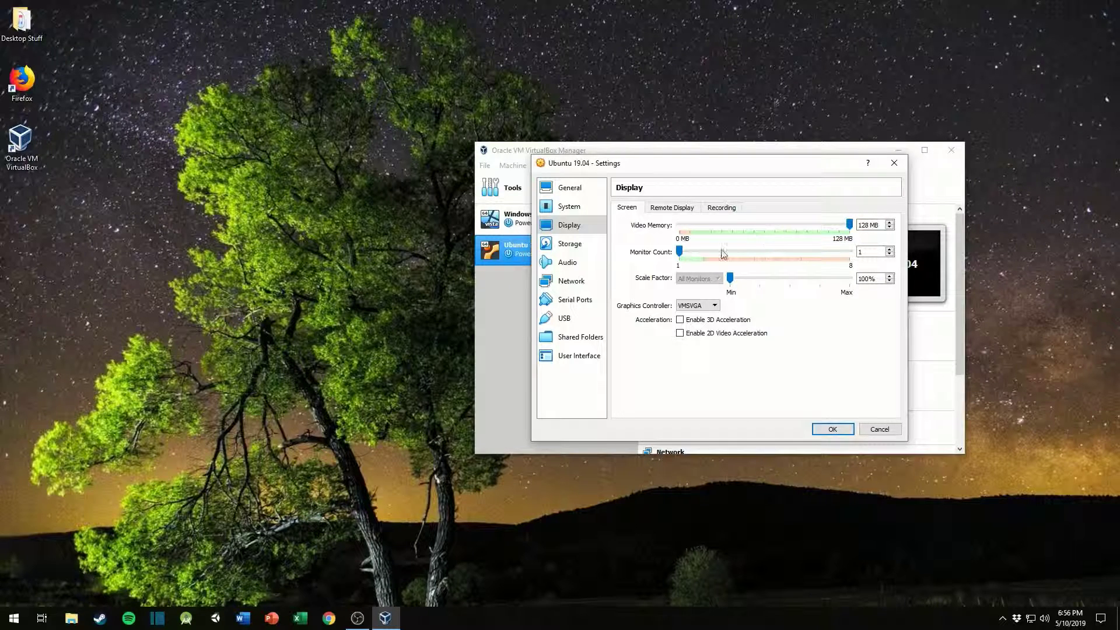
pyautogui.moveTo(678, 252)
pyautogui.mouseDown()
pyautogui.moveTo(697, 253)
pyautogui.moveTo(679, 255)
pyautogui.mouseUp()
pyautogui.click(680, 319)
# Step: Review the machine's storage, network, serial port, USB, shared folder and general settings, and save the configuration
pyautogui.click(583, 247)
pyautogui.click(569, 282)
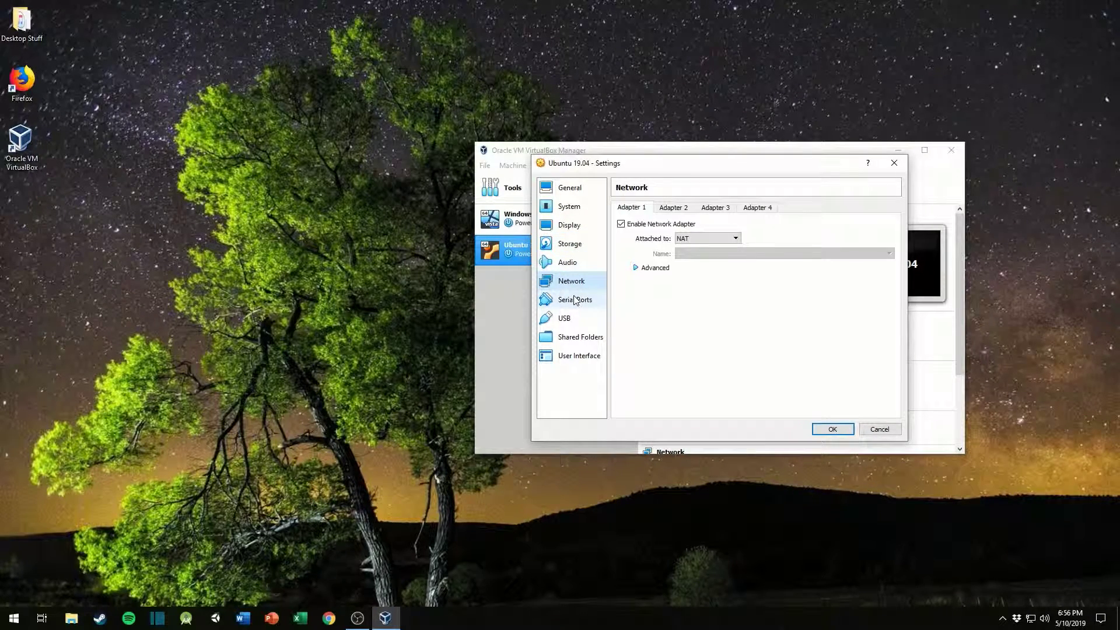
pyautogui.click(574, 300)
pyautogui.click(569, 319)
pyautogui.click(572, 337)
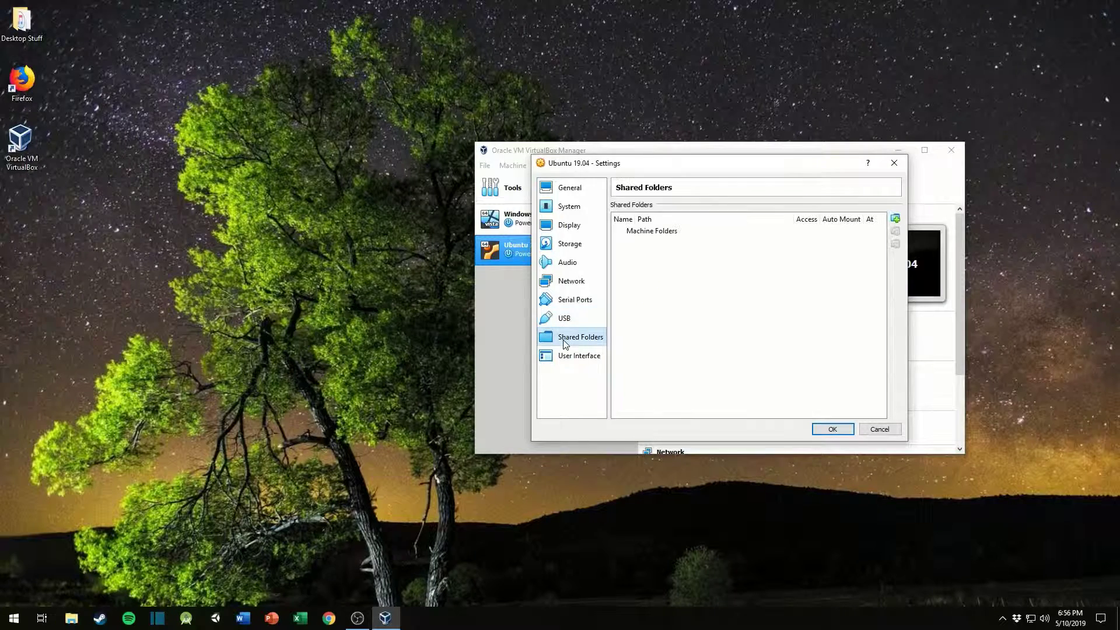
pyautogui.click(570, 192)
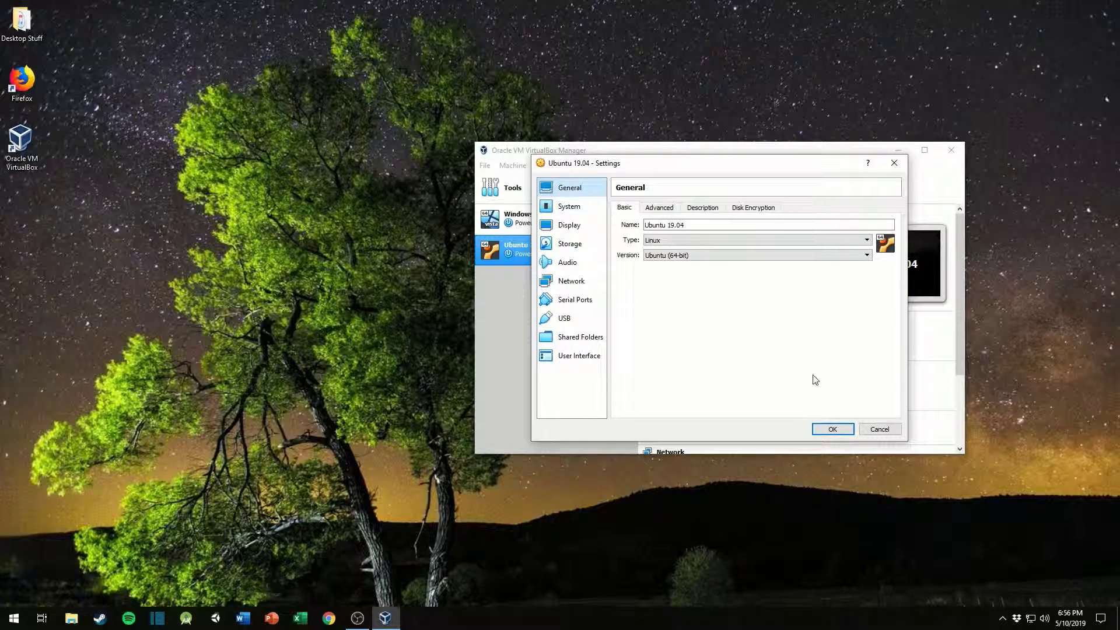
pyautogui.click(648, 224)
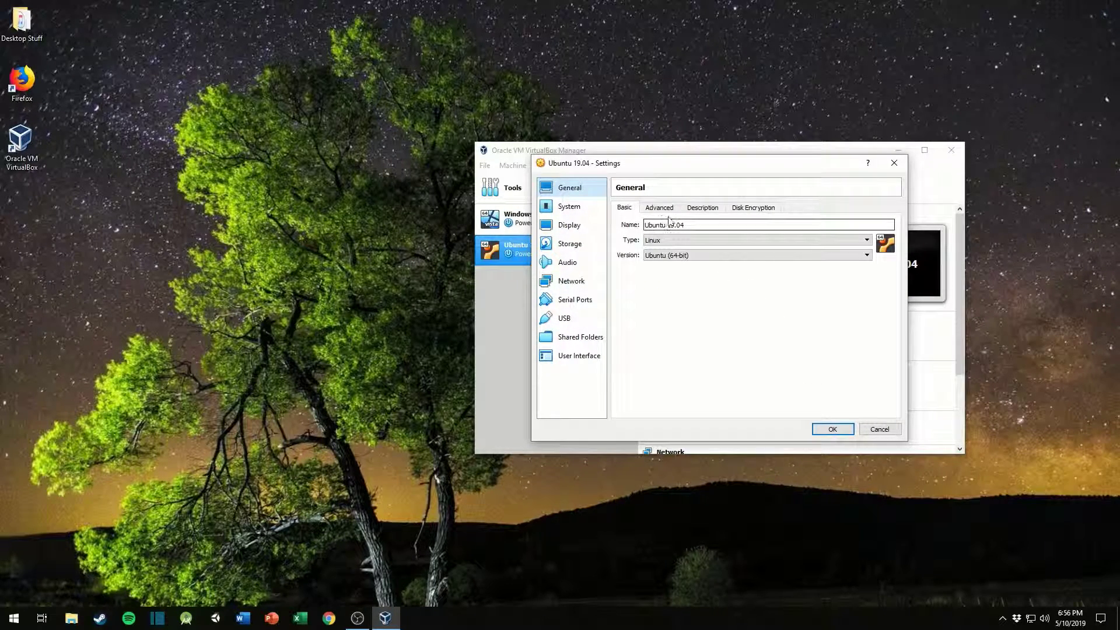
pyautogui.click(832, 429)
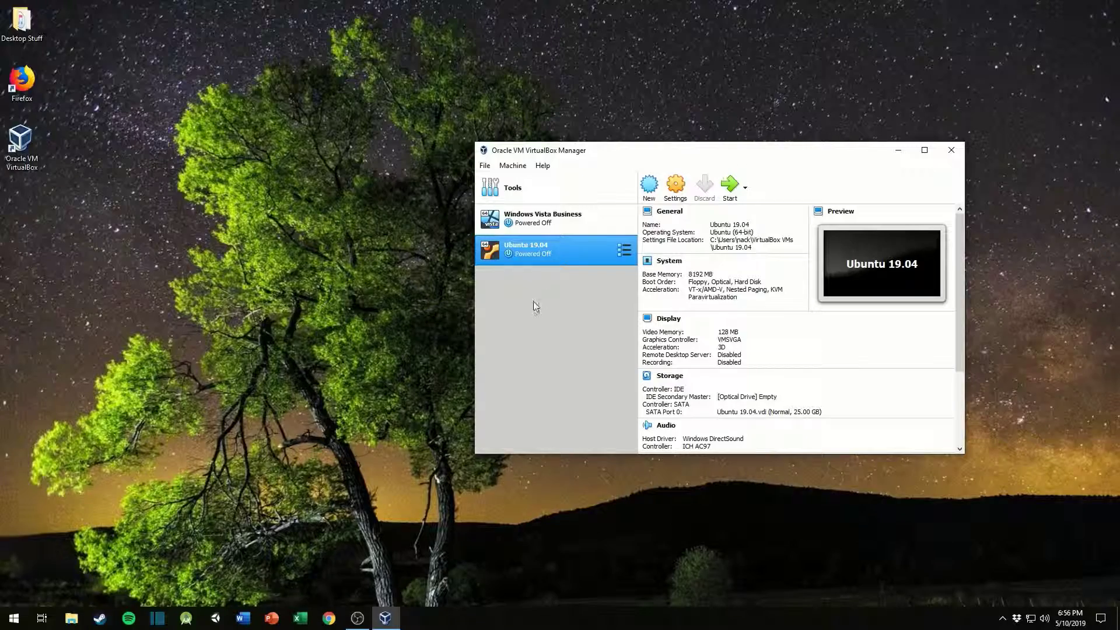
# Step: Start the Ubuntu 19.04 virtual machine using the ubuntu-19.04-desktop-amd64 image from the Desktop as its start-up disk
pyautogui.moveTo(741, 150); pyautogui.dragTo(577, 172)
pyautogui.click(624, 205)
pyautogui.click(583, 209)
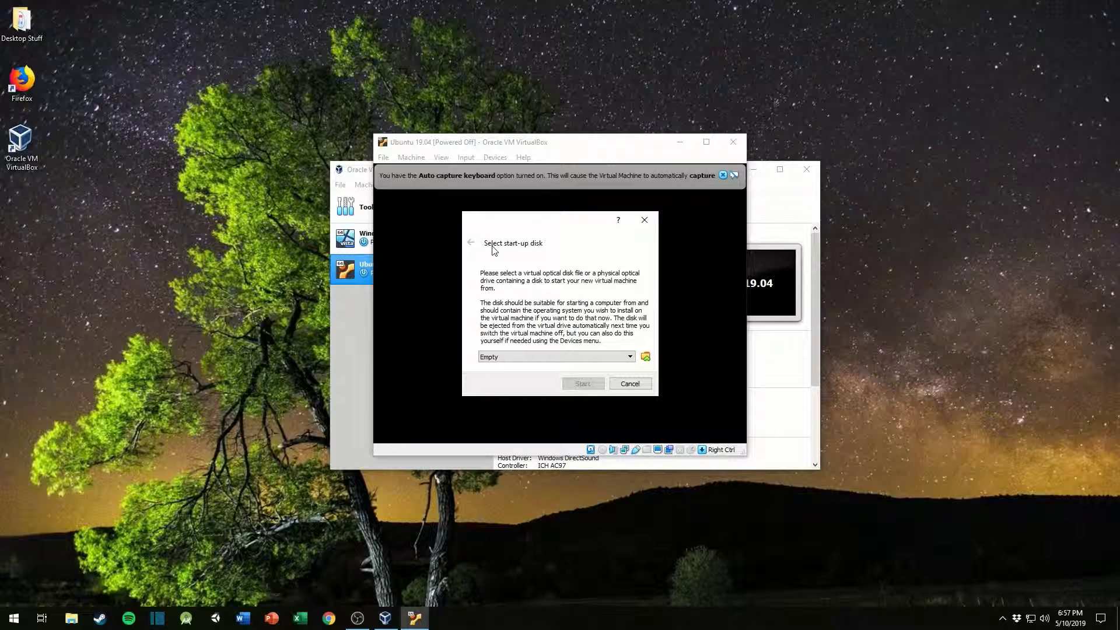
pyautogui.click(645, 358)
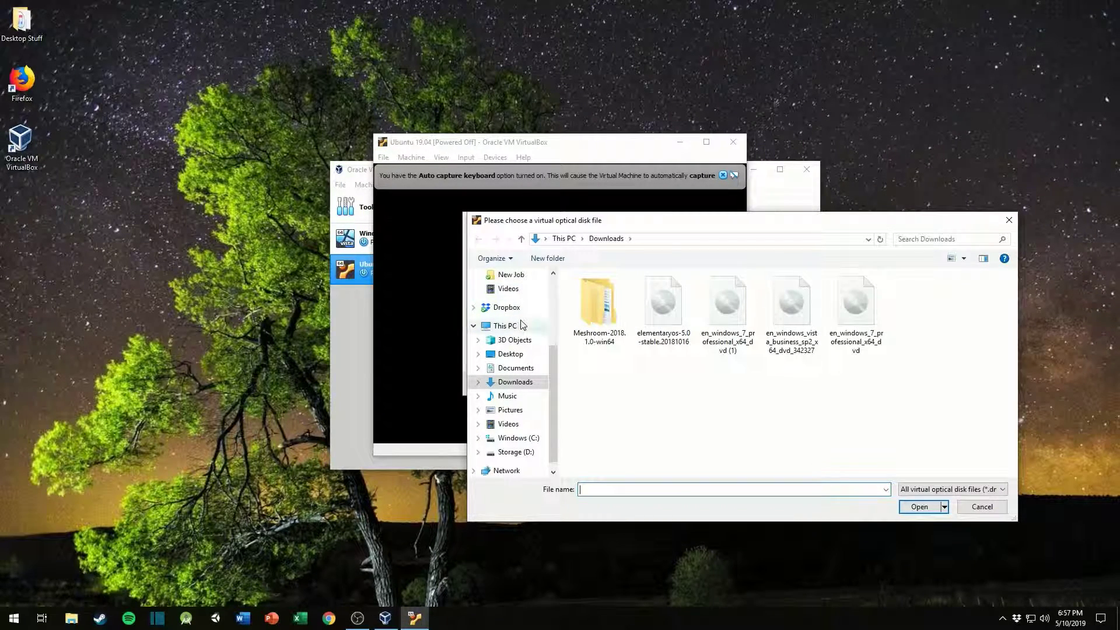
pyautogui.click(513, 355)
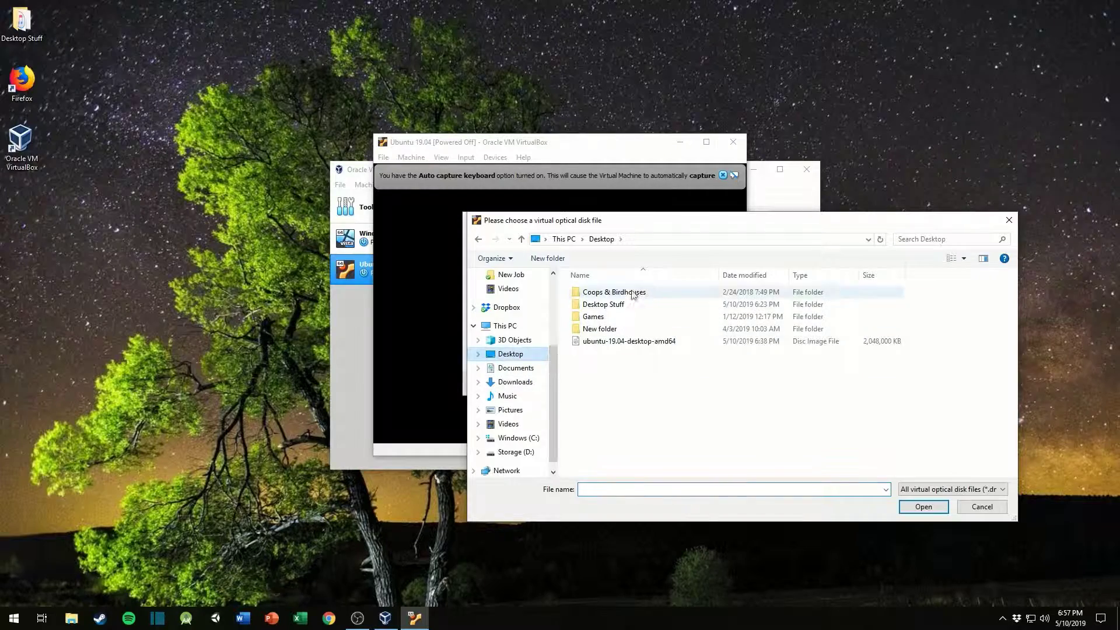
pyautogui.doubleClick(623, 346)
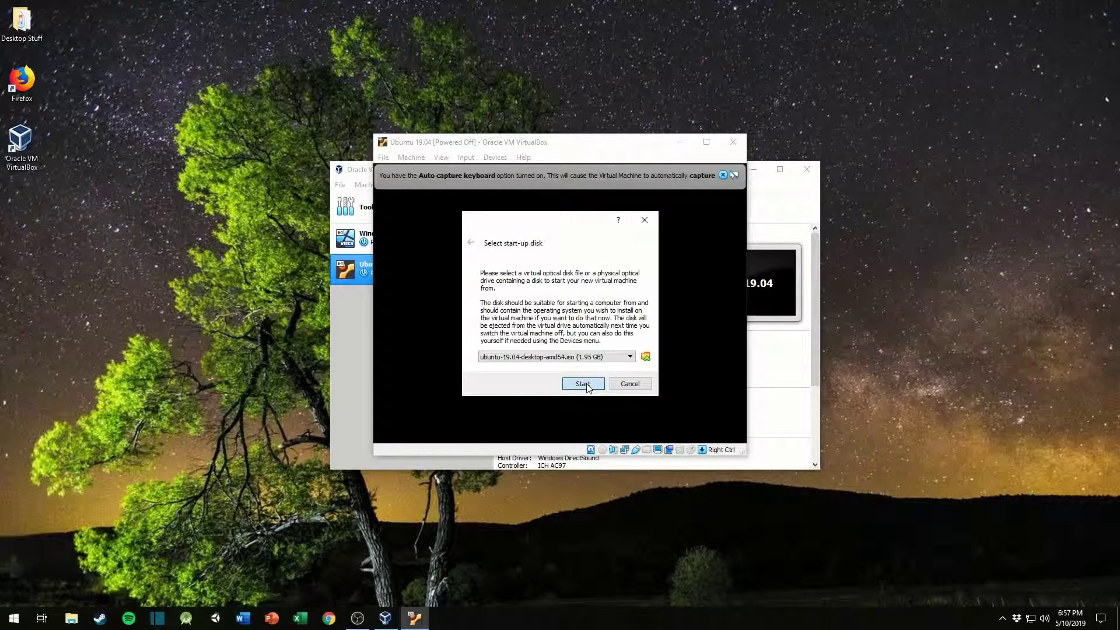
pyautogui.click(583, 384)
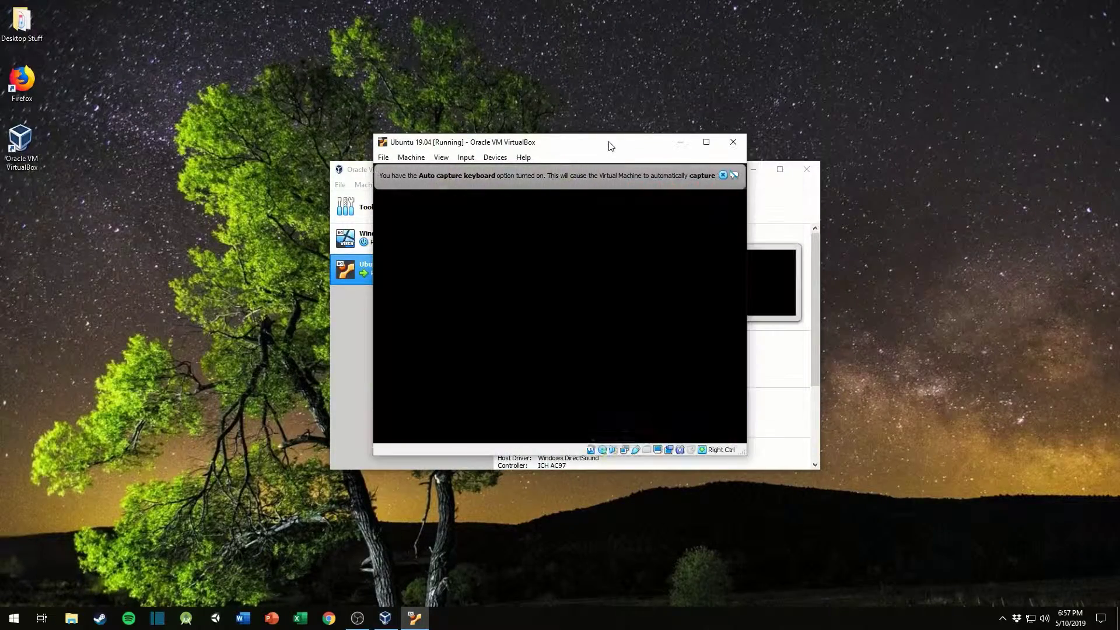
# Step: Dismiss the auto capture keyboard message, maximize the virtual machine window and switch it to full-screen mode
pyautogui.click(722, 175)
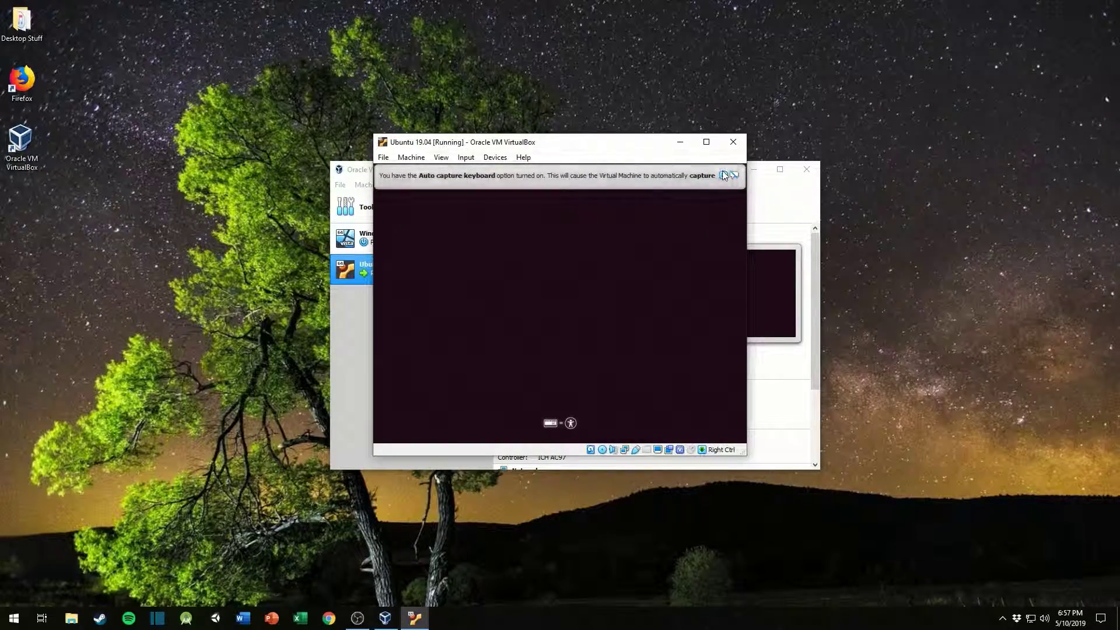
pyautogui.click(705, 142)
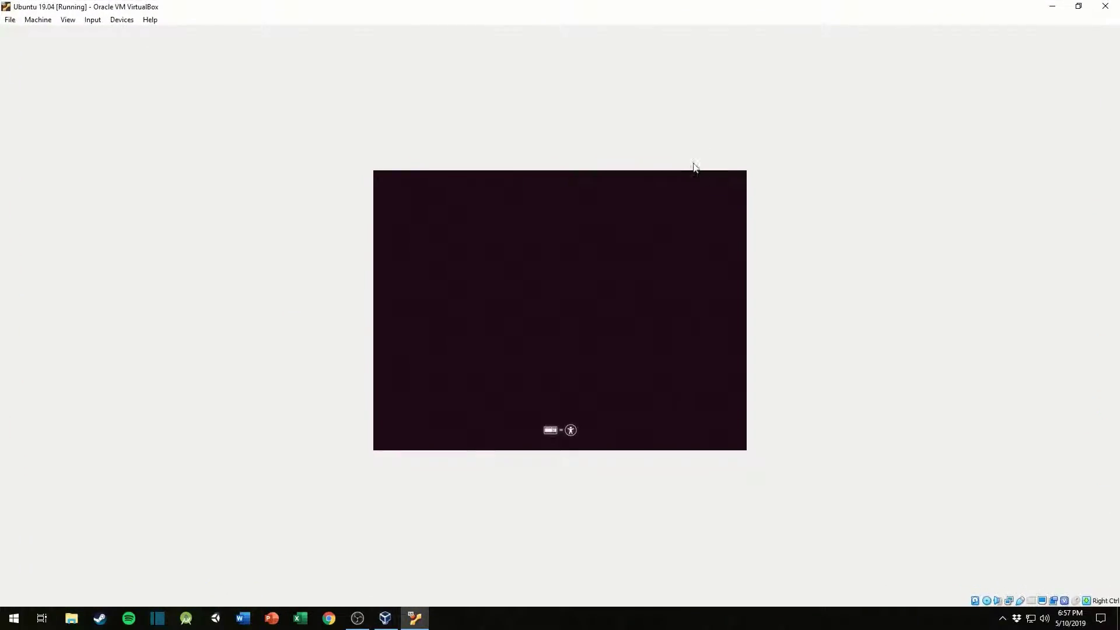
pyautogui.click(68, 21)
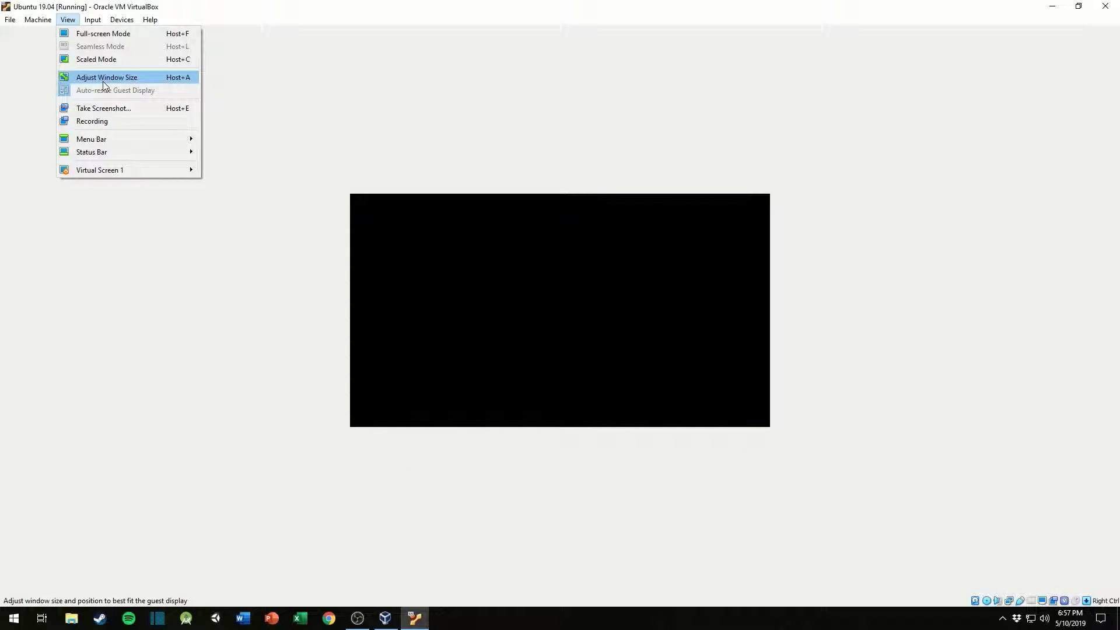
pyautogui.click(513, 107)
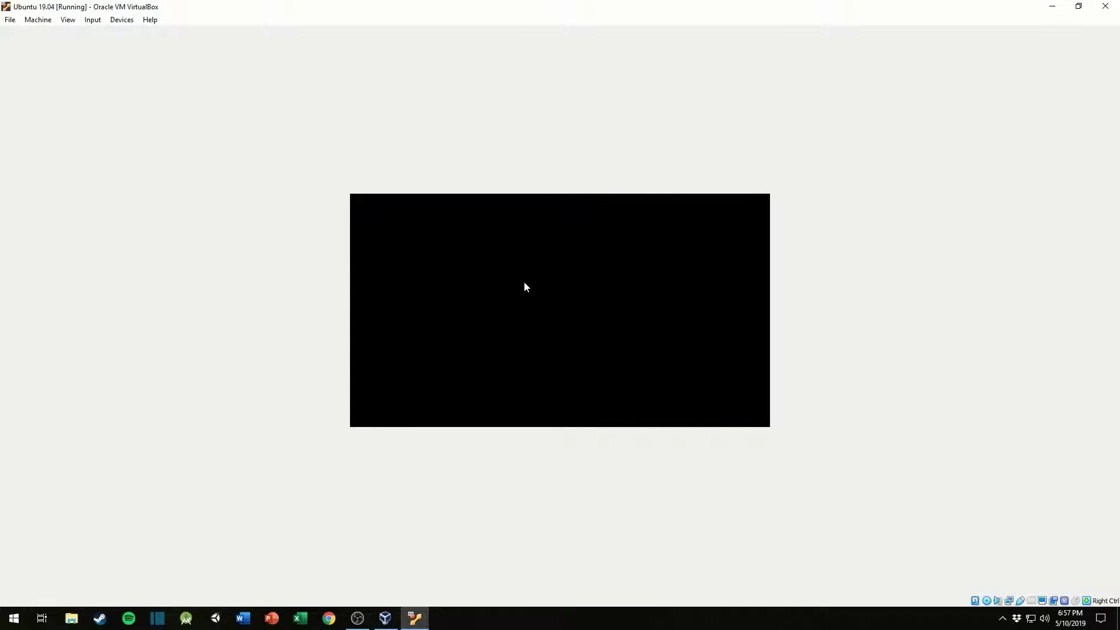
pyautogui.click(68, 21)
pyautogui.click(96, 35)
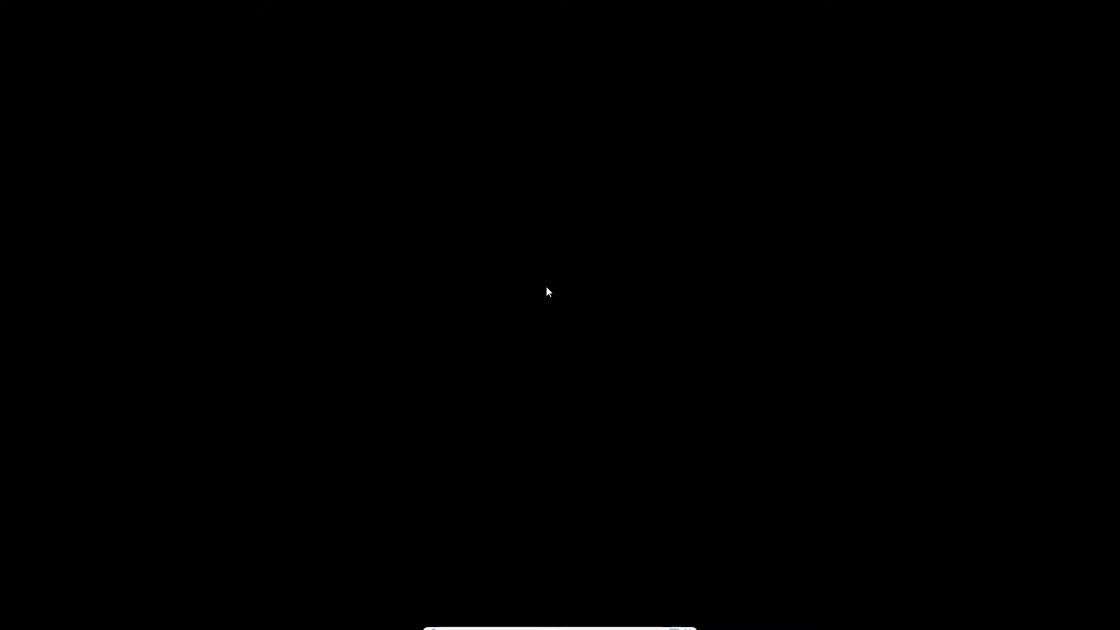
# Step: Decline the mouse and keyboard capture request and dismiss the mouse pointer integration message
pyautogui.click(483, 293)
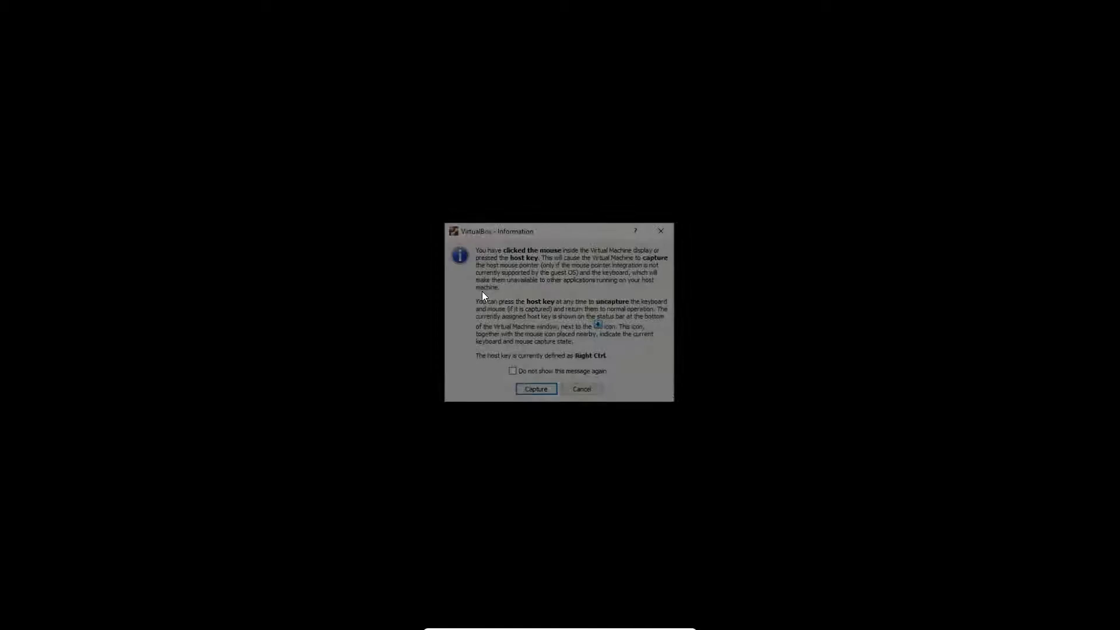
pyautogui.click(581, 394)
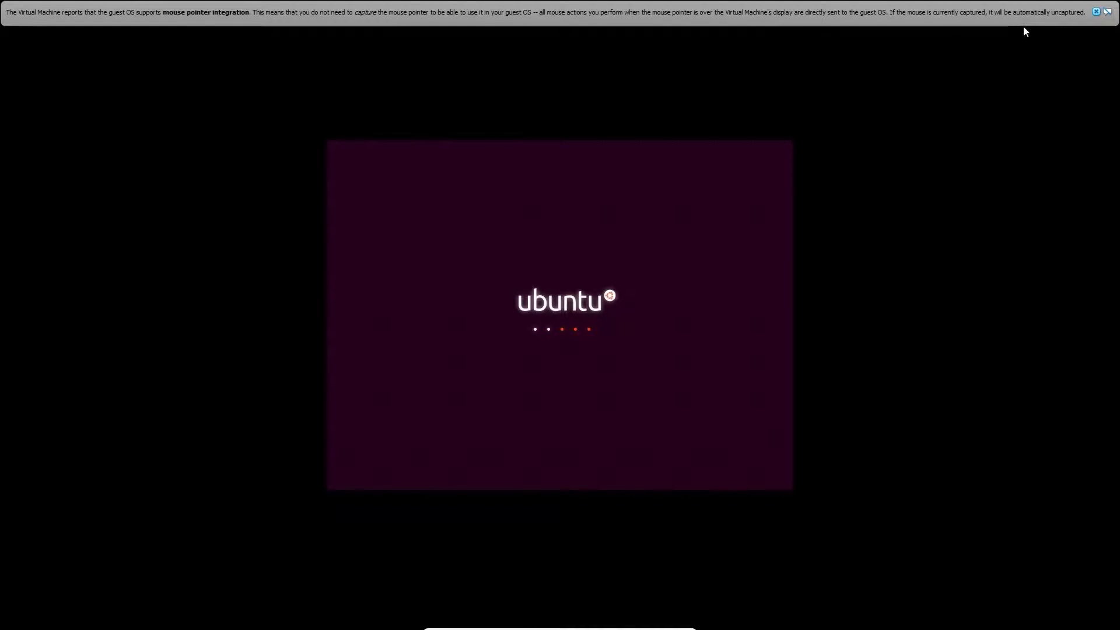
pyautogui.click(1096, 12)
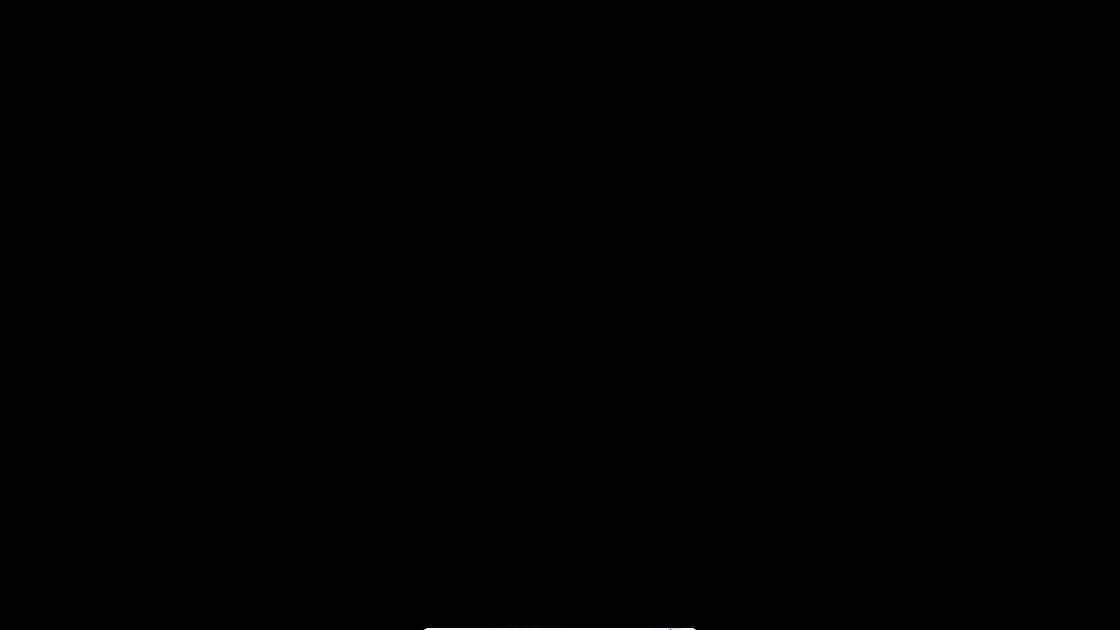
# Step: Exit full-screen mode and reposition the virtual machine window on the desktop
pyautogui.click(677, 626)
pyautogui.moveTo(934, 11); pyautogui.dragTo(495, 70)
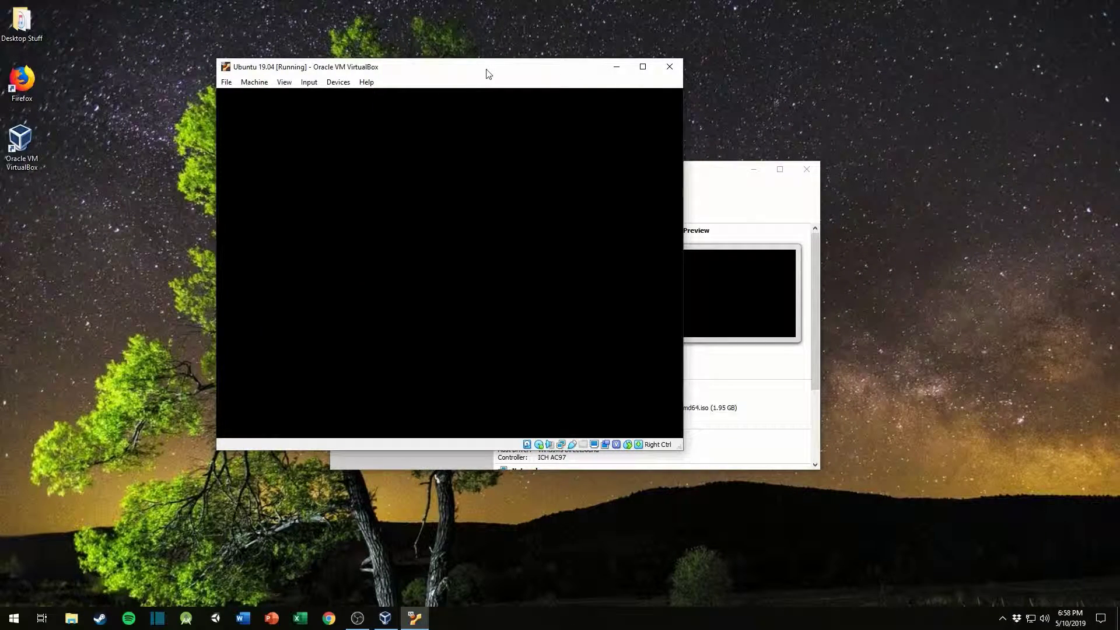
pyautogui.moveTo(489, 73); pyautogui.dragTo(480, 56)
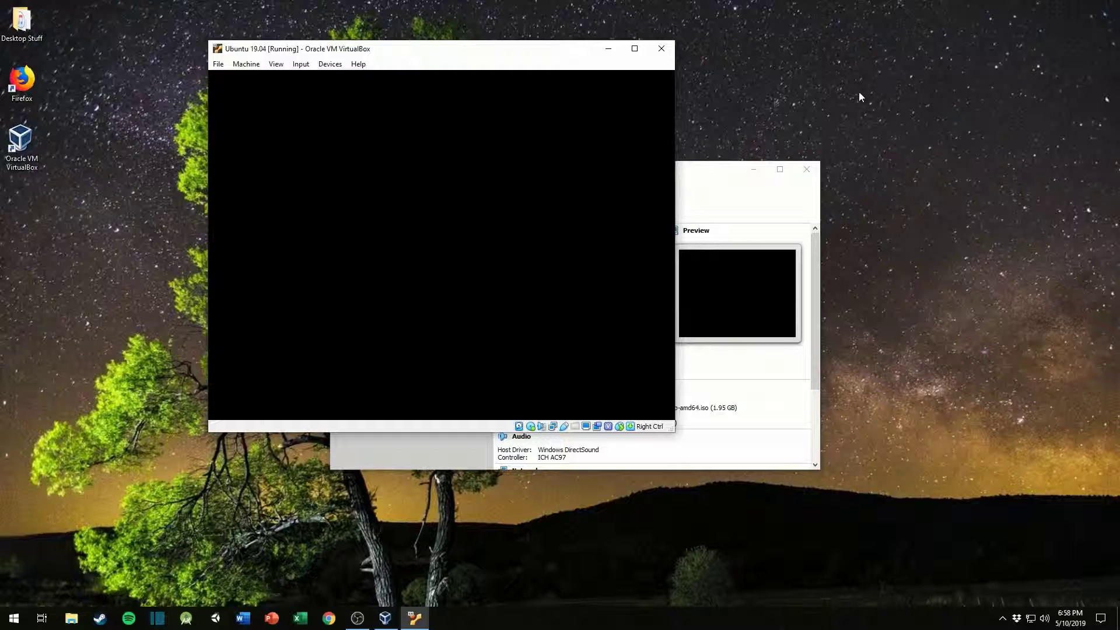
pyautogui.click(974, 67)
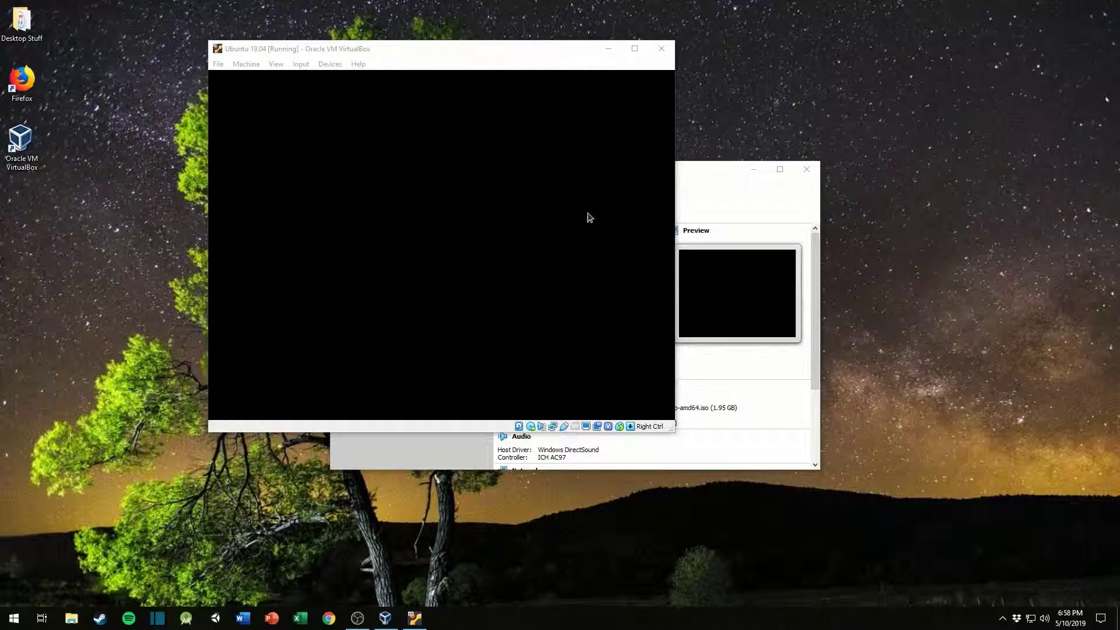
# Step: Maximize the Ubuntu 19.04 window and return it to full-screen mode
pyautogui.doubleClick(537, 42)
pyautogui.moveTo(430, 12); pyautogui.dragTo(481, 0)
pyautogui.click(69, 20)
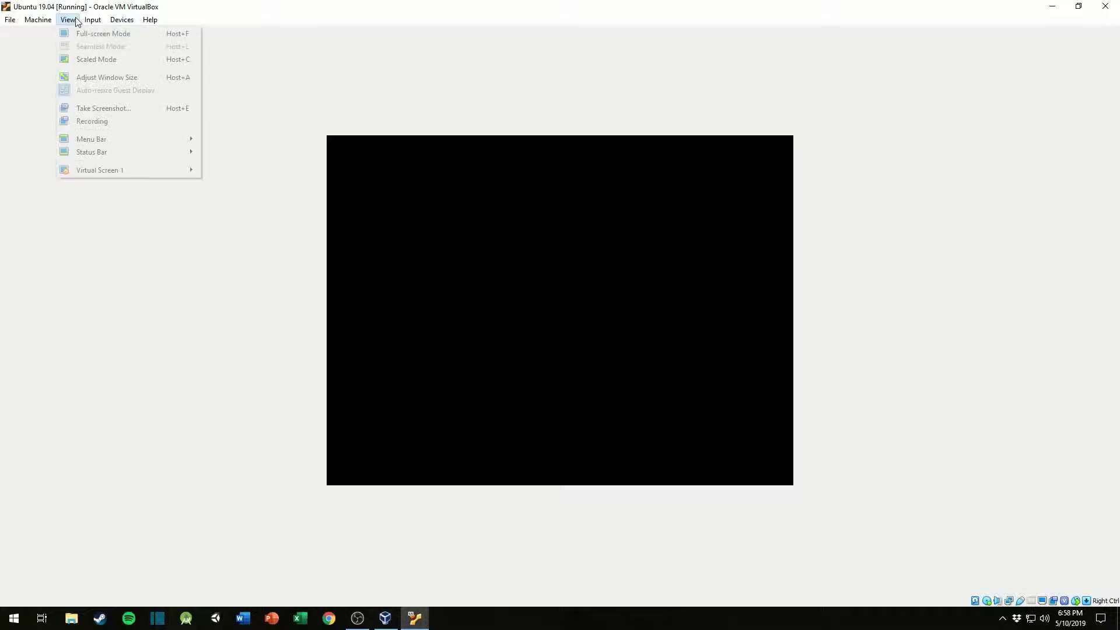
pyautogui.click(99, 38)
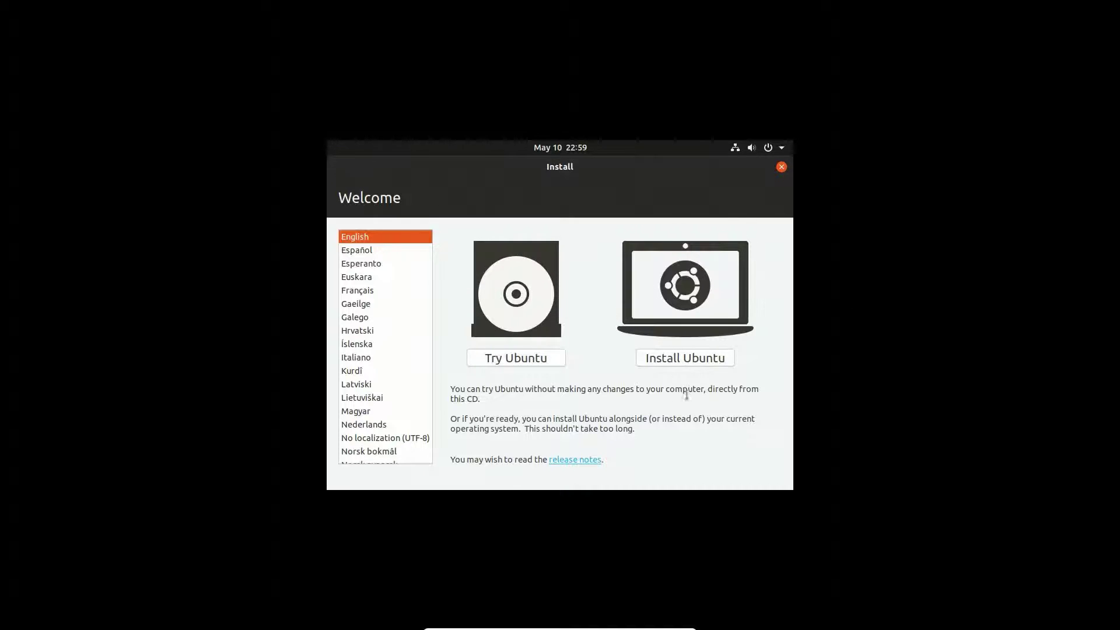
# Step: Start the Ubuntu installation with the English (US) keyboard layout and a normal installation, including updates and third-party software, and continue to the installation type
pyautogui.click(688, 358)
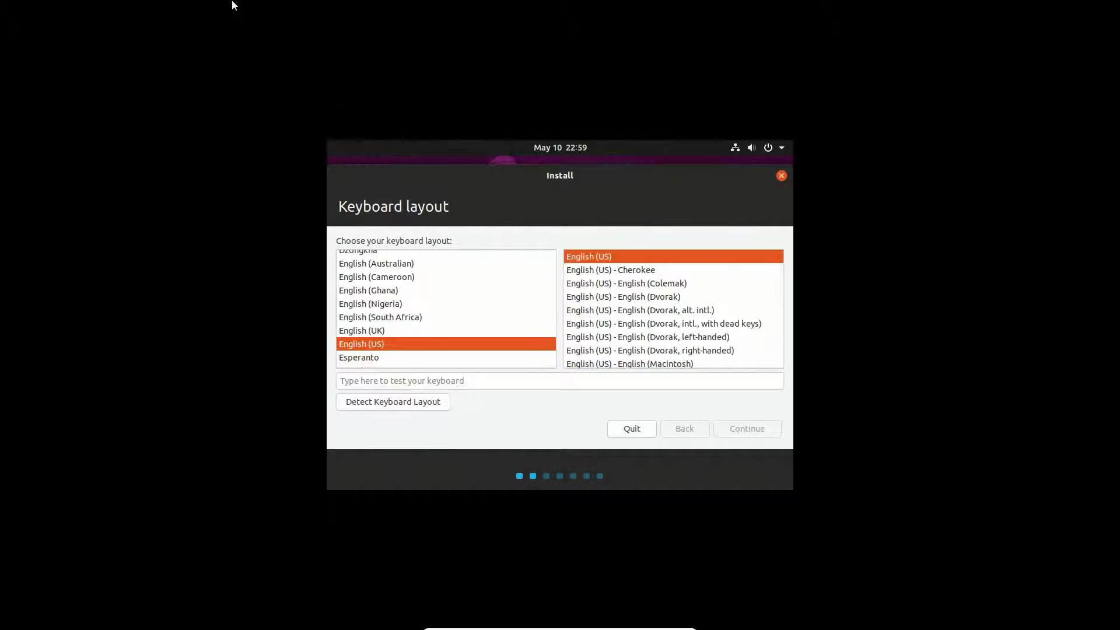
pyautogui.click(509, 624)
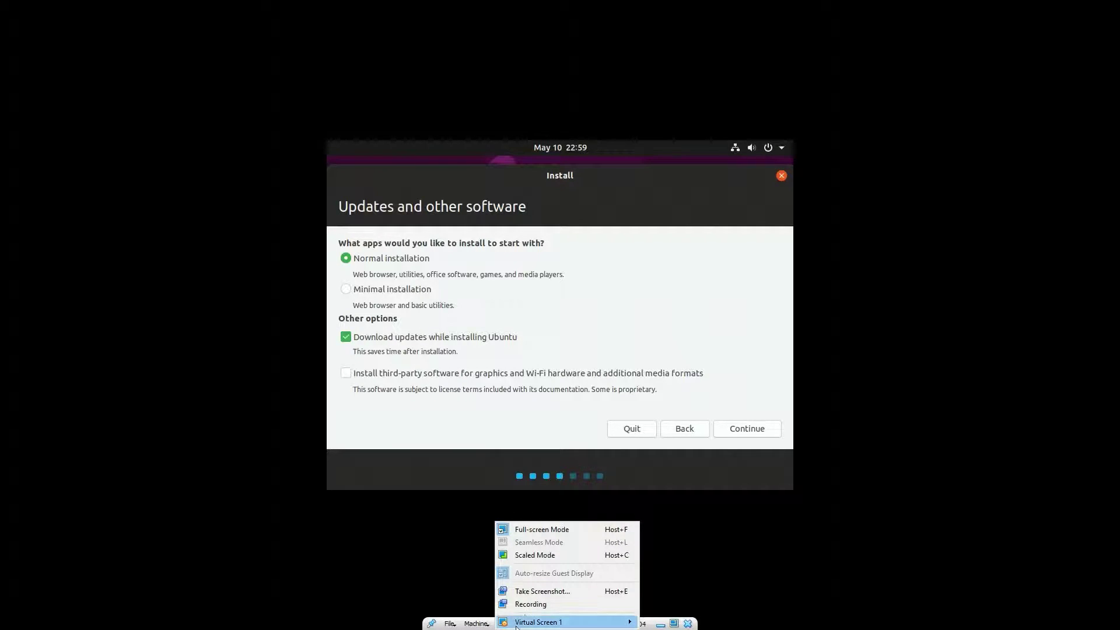
pyautogui.click(396, 553)
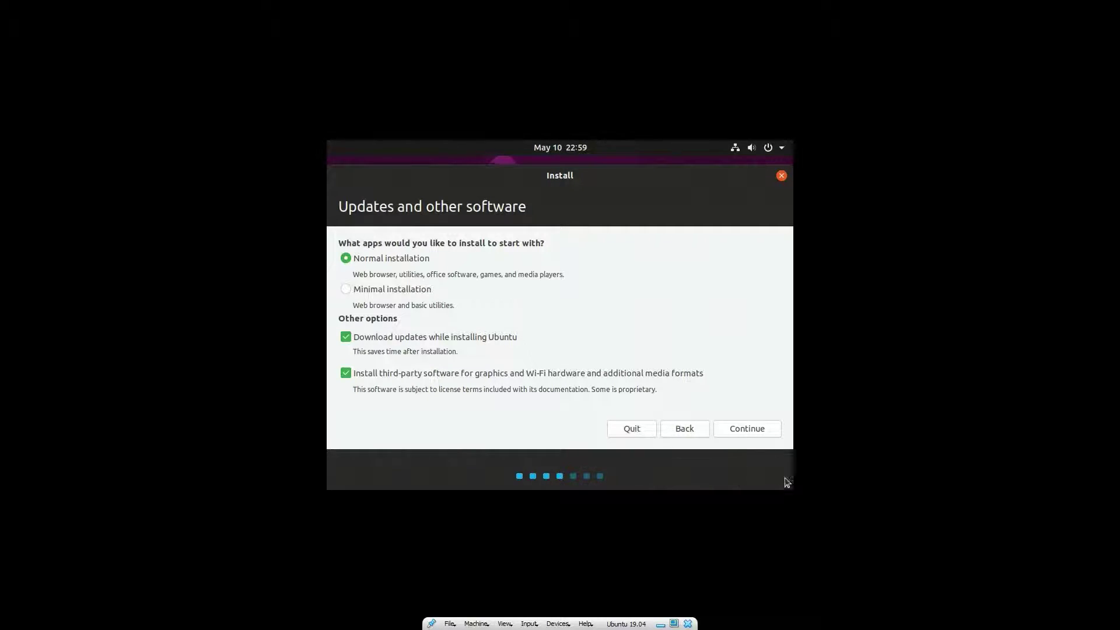
pyautogui.click(745, 429)
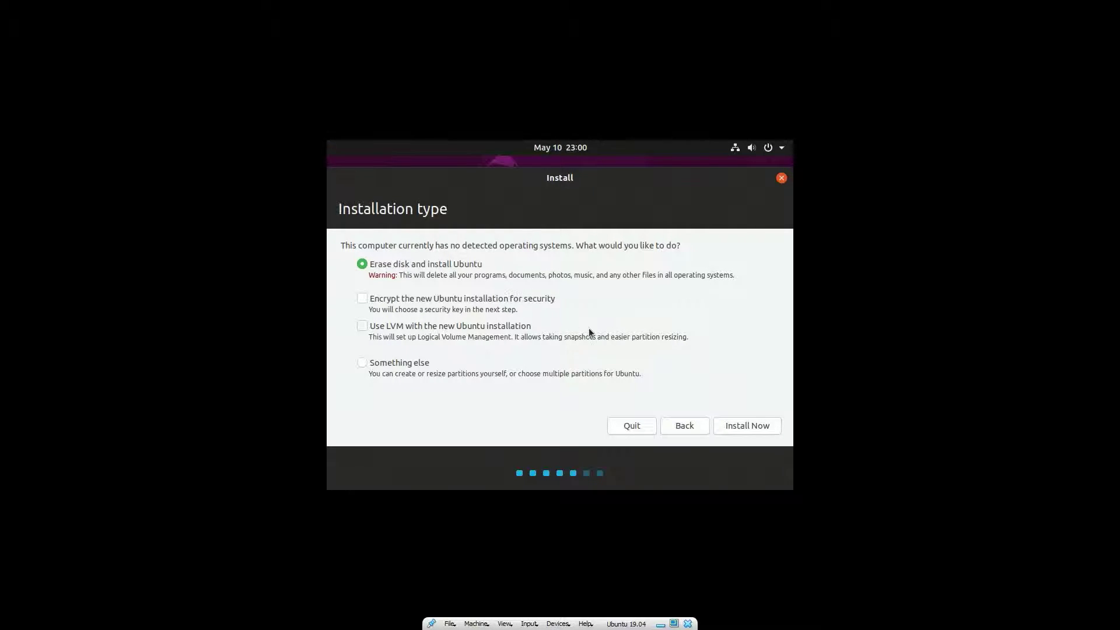
# Step: Install Ubuntu by erasing the disk, approve writing the partition changes, and accept New York as the location
pyautogui.click(748, 431)
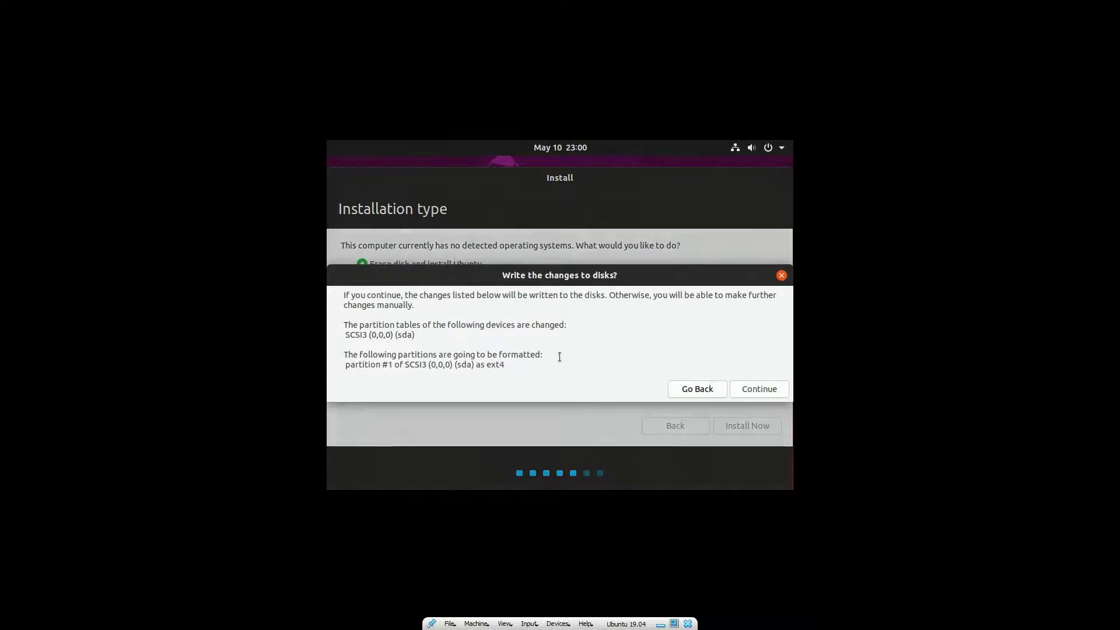
pyautogui.click(744, 389)
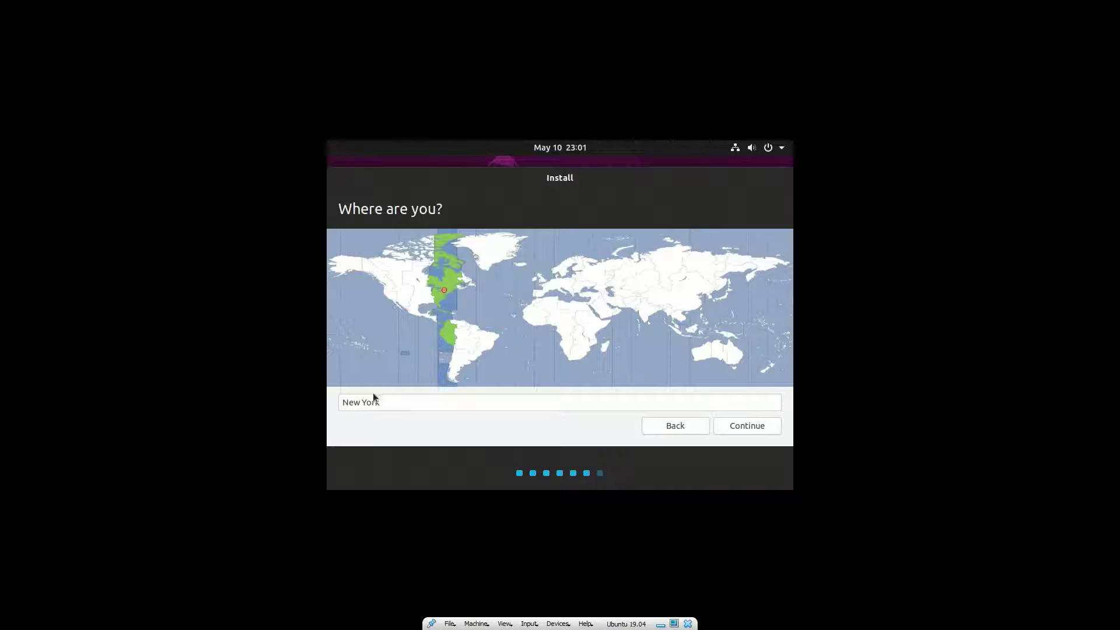
pyautogui.click(750, 429)
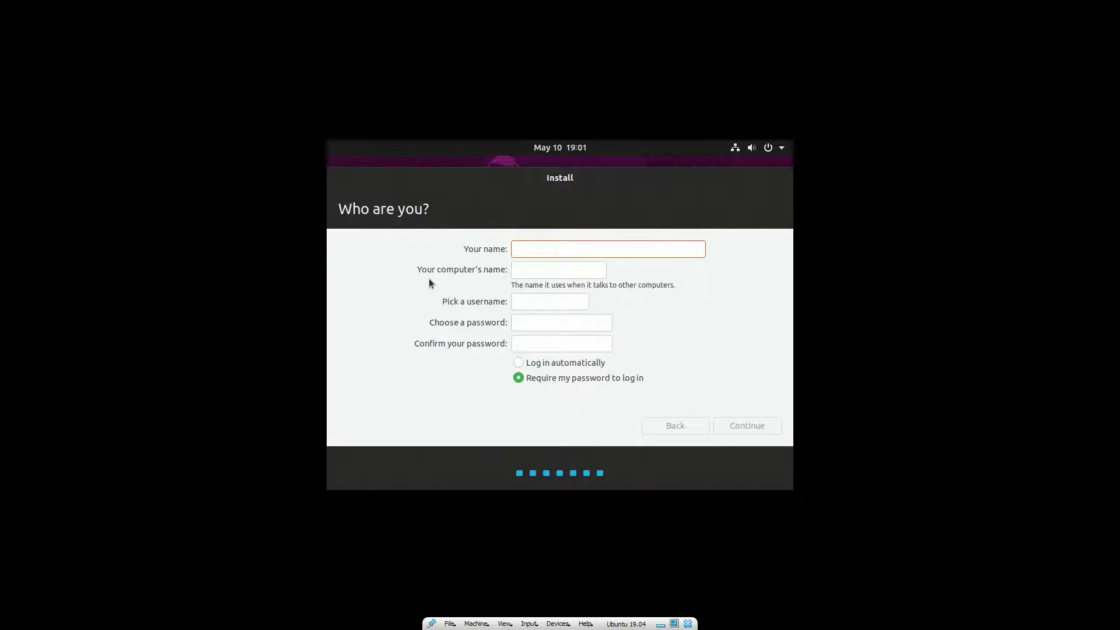
# Step: Enter the user's first name as the account name and replace the suggested computer name with a custom one
pyautogui.write('nick')
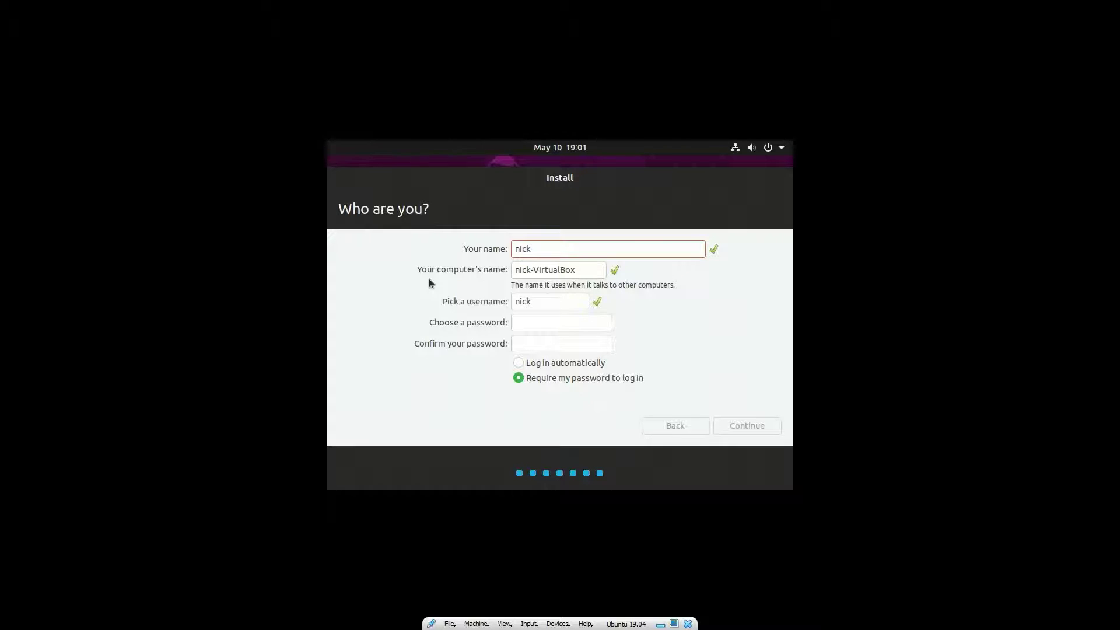
pyautogui.doubleClick(565, 270)
pyautogui.moveTo(583, 270); pyautogui.dragTo(513, 273)
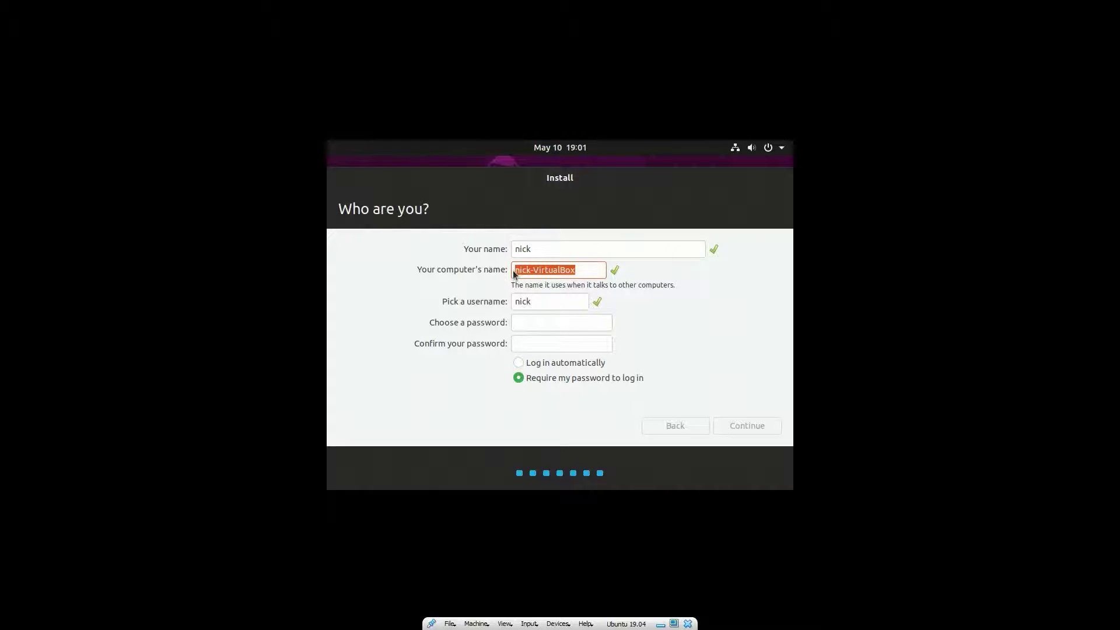
pyautogui.press('BackSpace')
pyautogui.write('nickbox')
# Step: Enter and confirm the account password, keep the password required at login, and continue to the file copying
pyautogui.click(547, 322)
pyautogui.write('*****')
pyautogui.press('Tab')
pyautogui.write('*****')
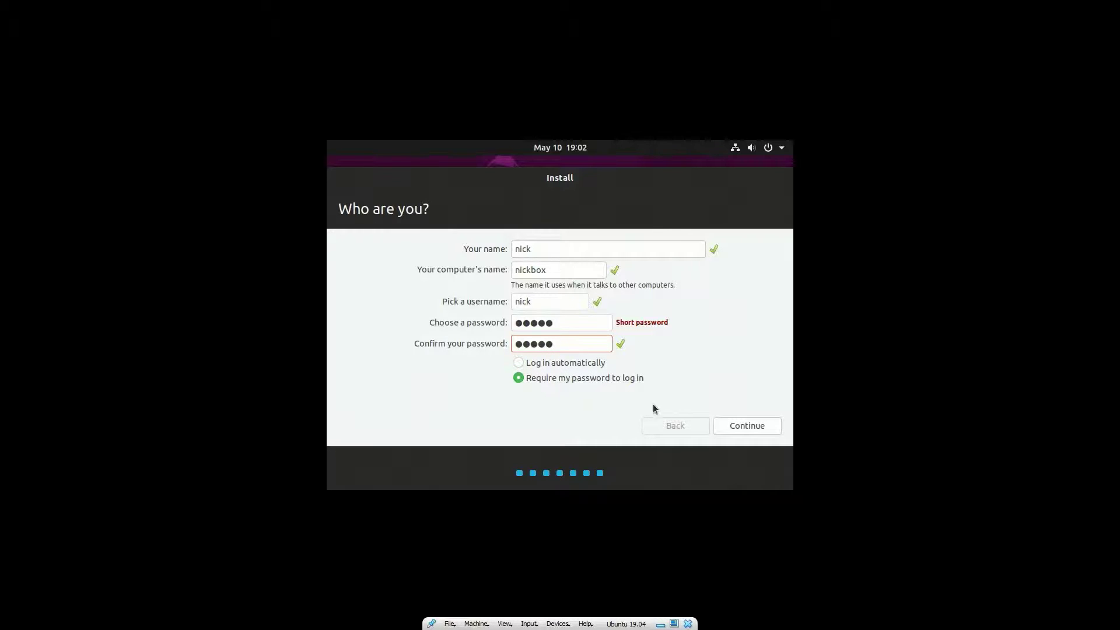
pyautogui.click(747, 427)
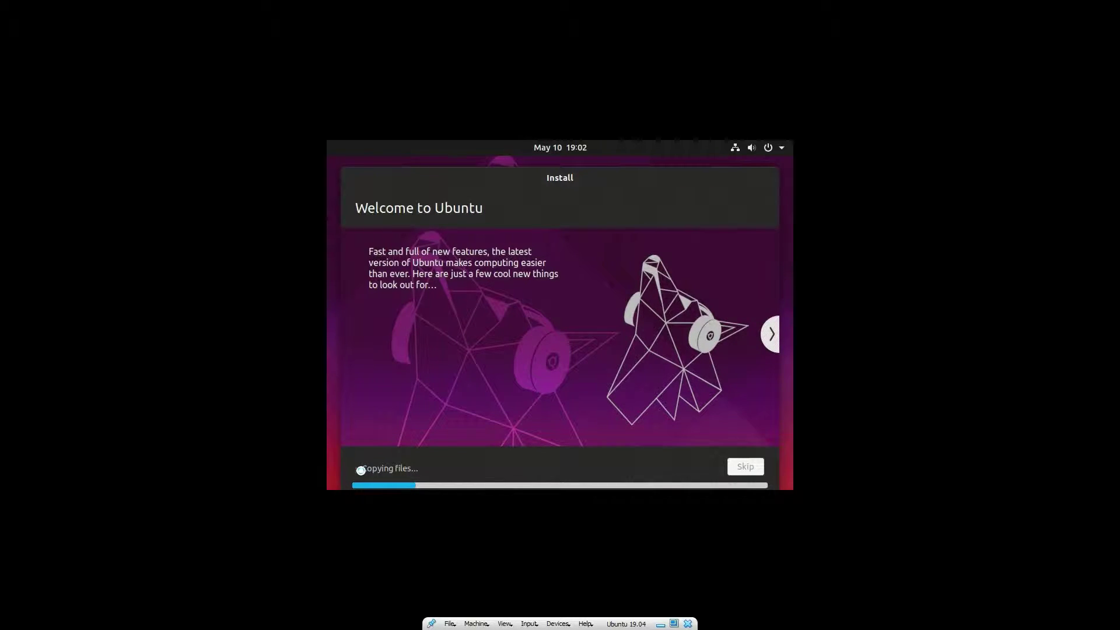
# Step: Look at the detailed installation log and the Find even more software slide while the files are copied
pyautogui.click(358, 470)
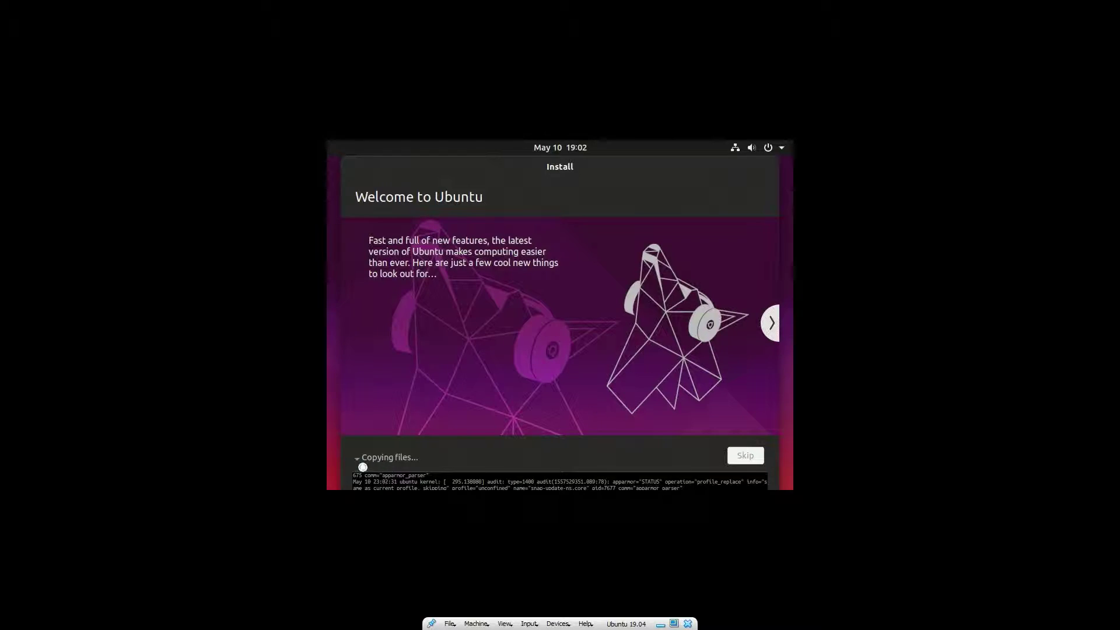
pyautogui.click(358, 458)
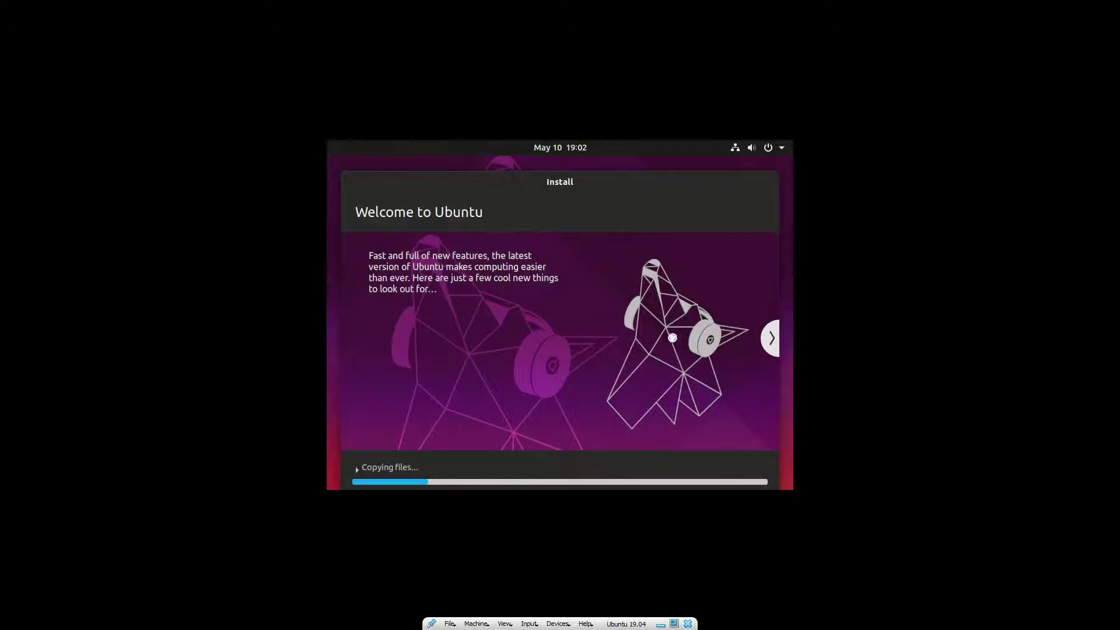
pyautogui.click(769, 344)
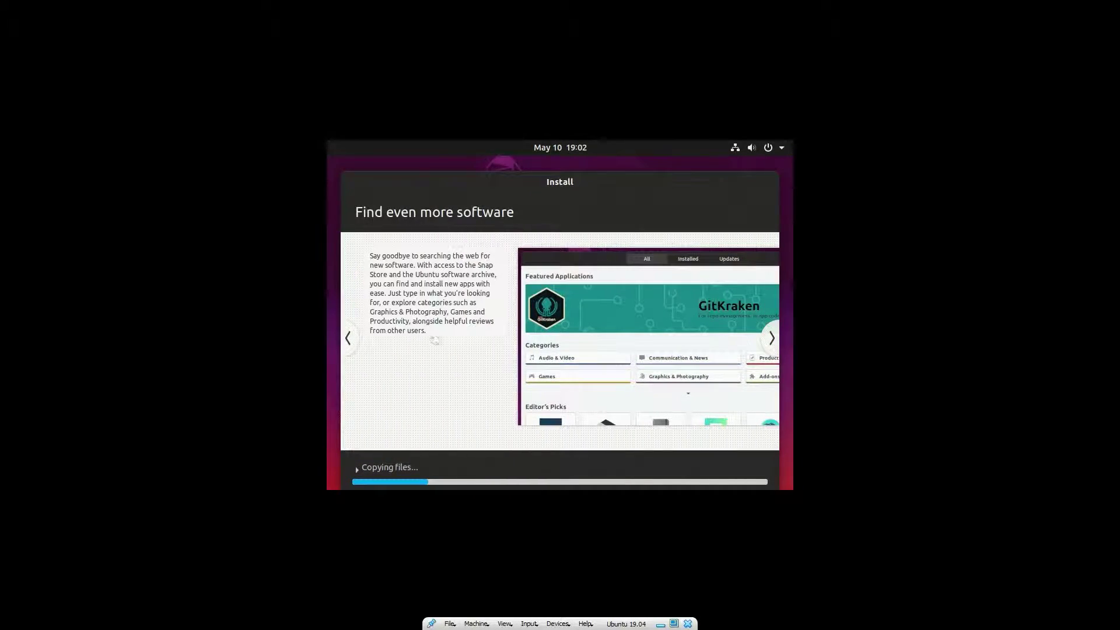
pyautogui.click(351, 341)
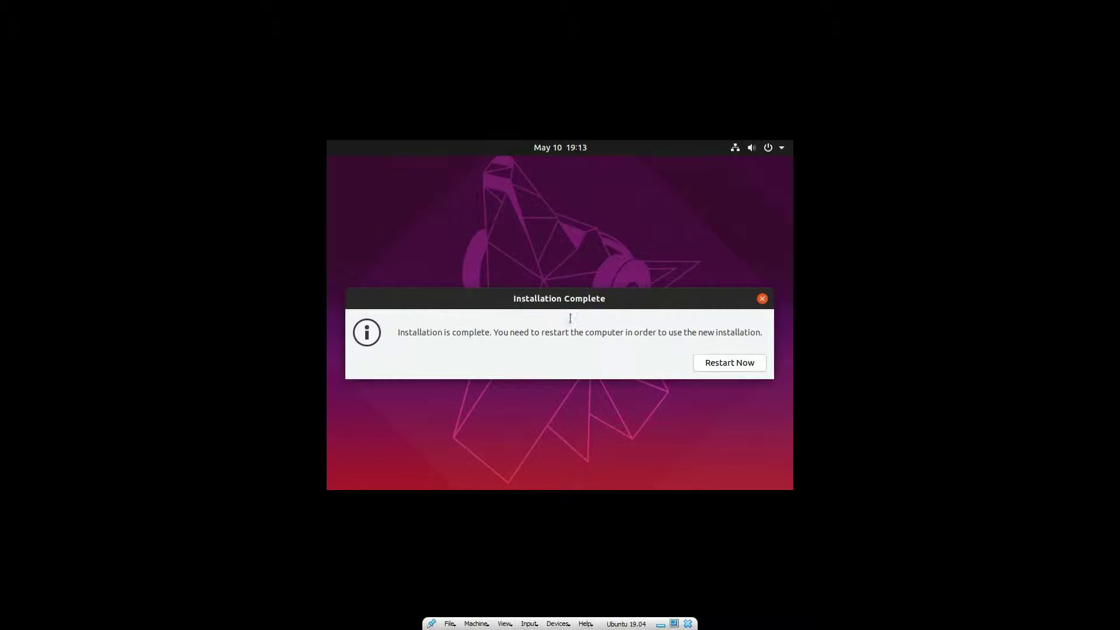
# Step: Restart the virtual machine into the new installation and exit full-screen mode
pyautogui.click(736, 364)
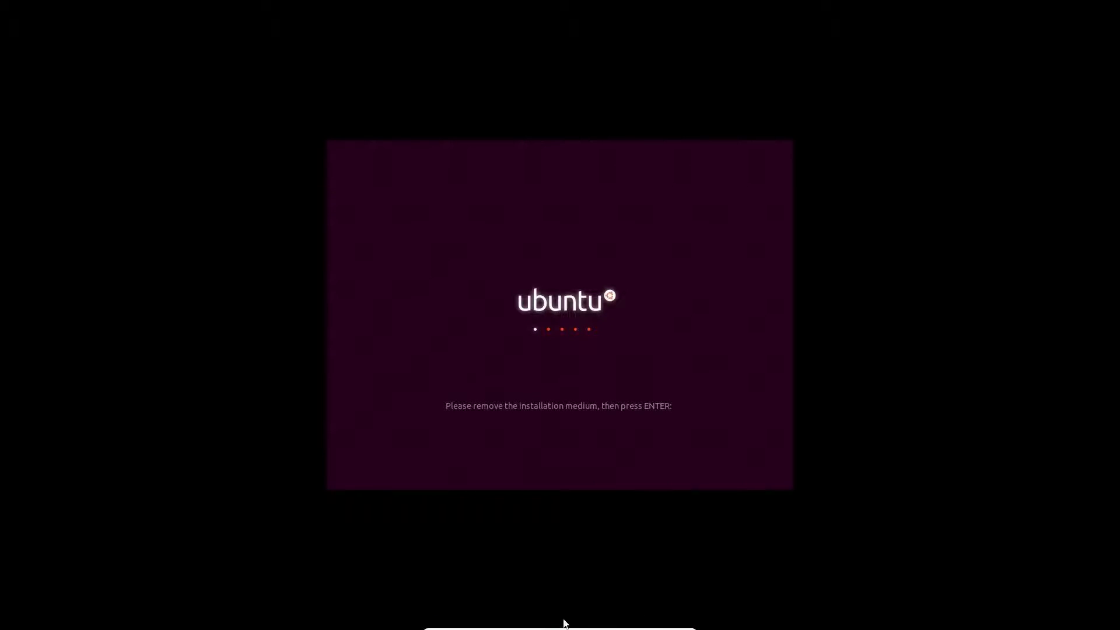
pyautogui.click(677, 623)
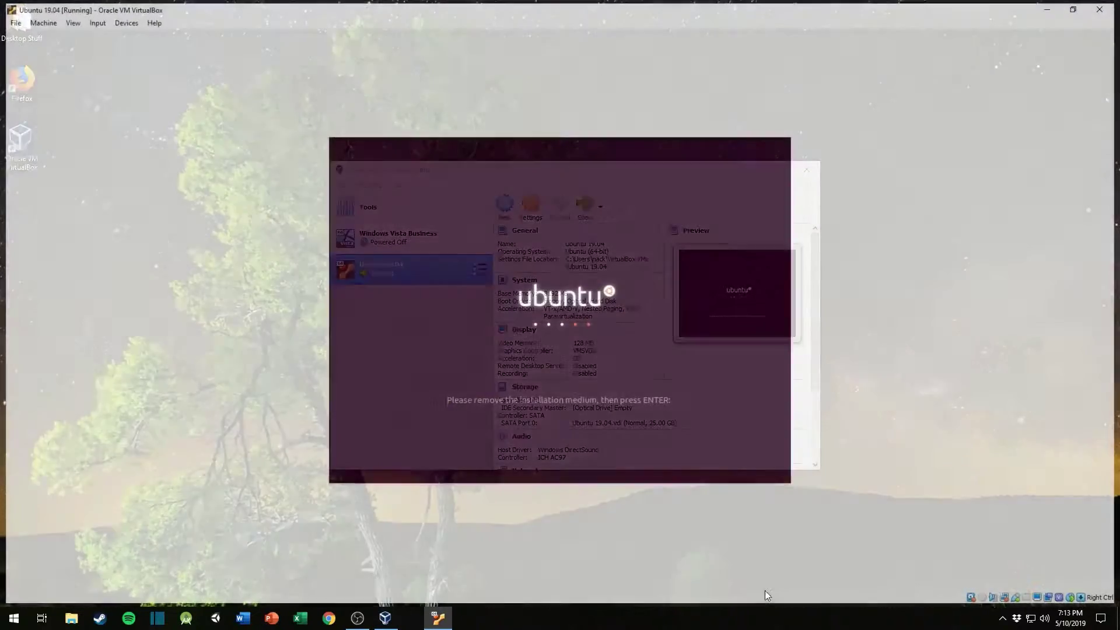
# Step: Check the optical drive options and the machine's Storage settings for a mounted installation disc, and close the settings without changes
pyautogui.click(122, 20)
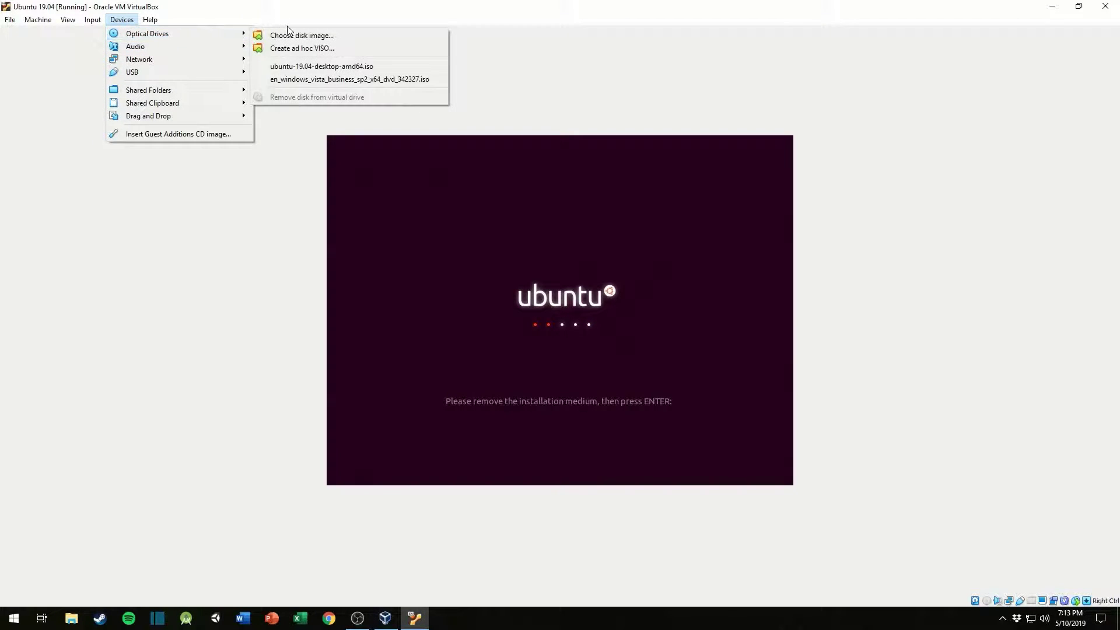
pyautogui.moveTo(236, 34)
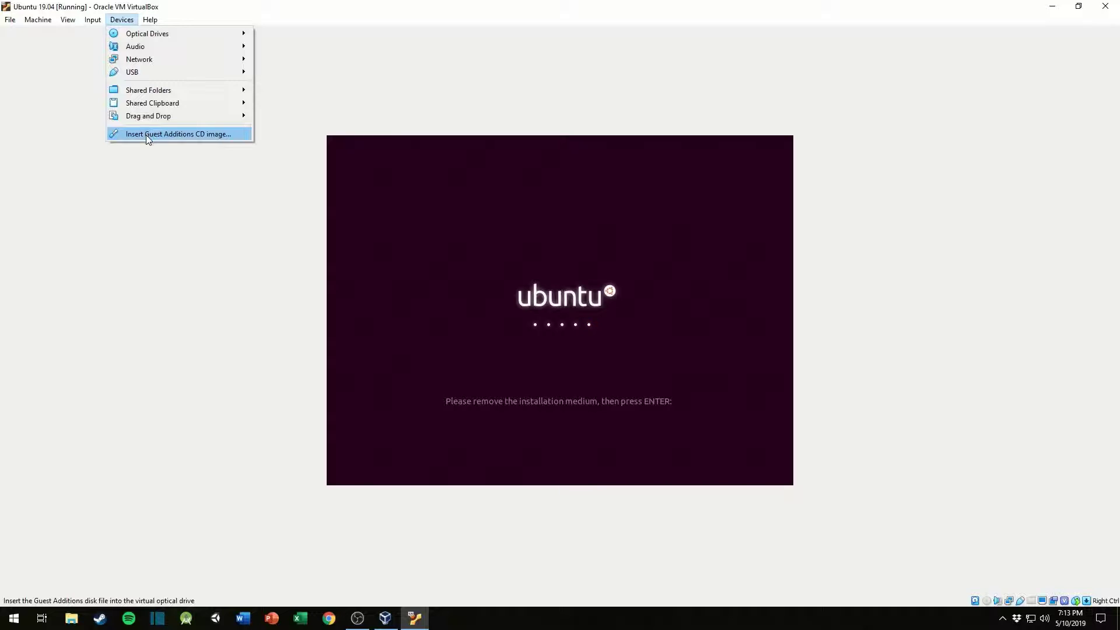
pyautogui.moveTo(97, 22)
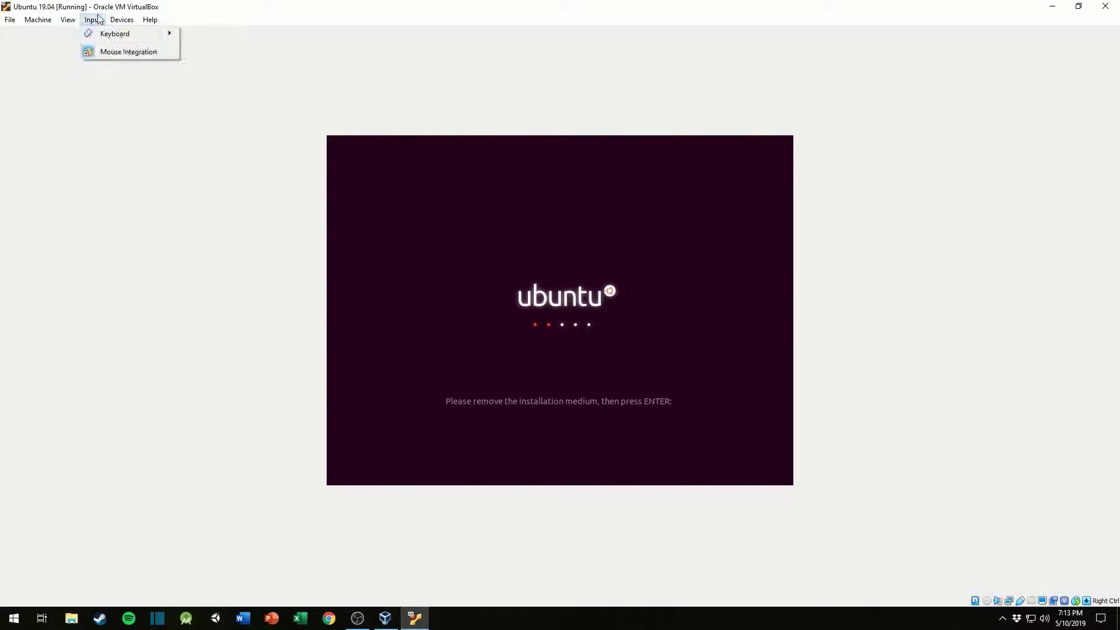
pyautogui.click(41, 40)
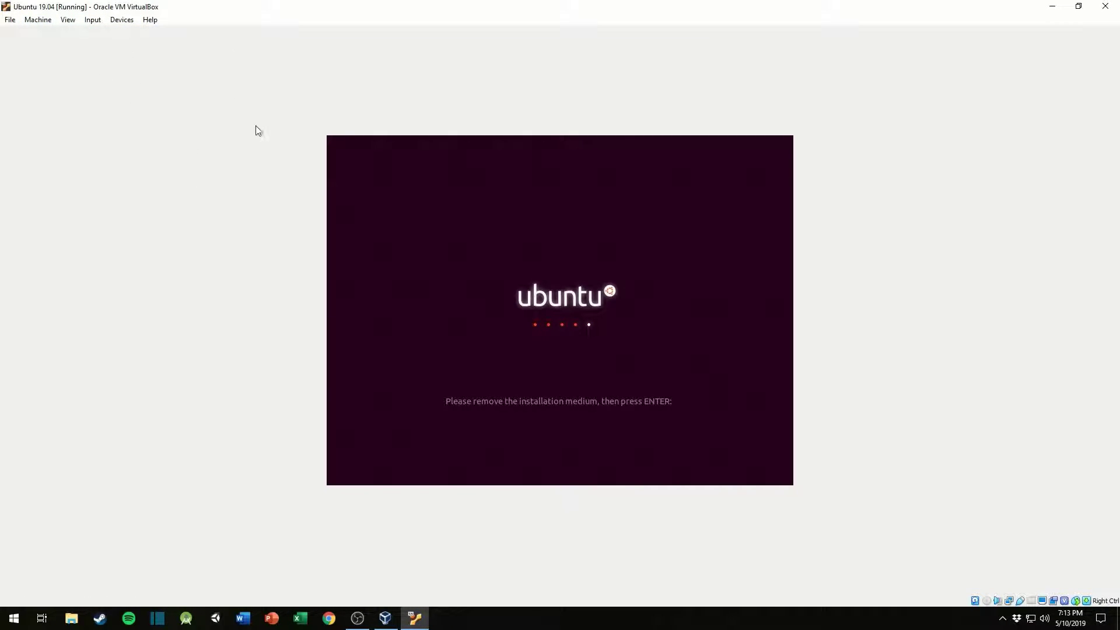
pyautogui.click(38, 21)
pyautogui.click(47, 34)
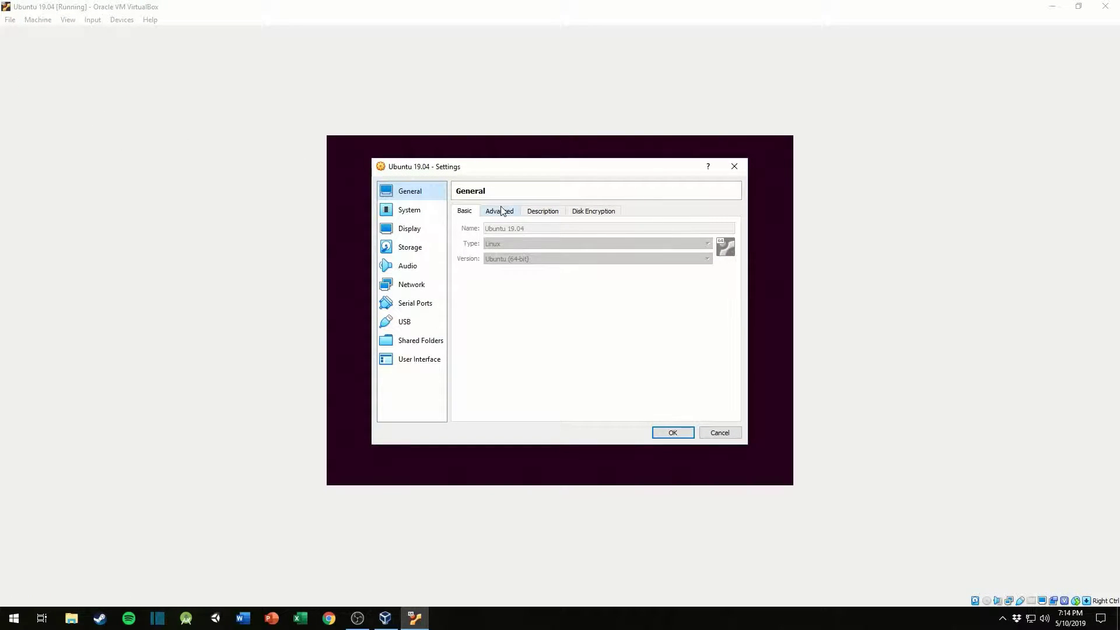
pyautogui.click(411, 248)
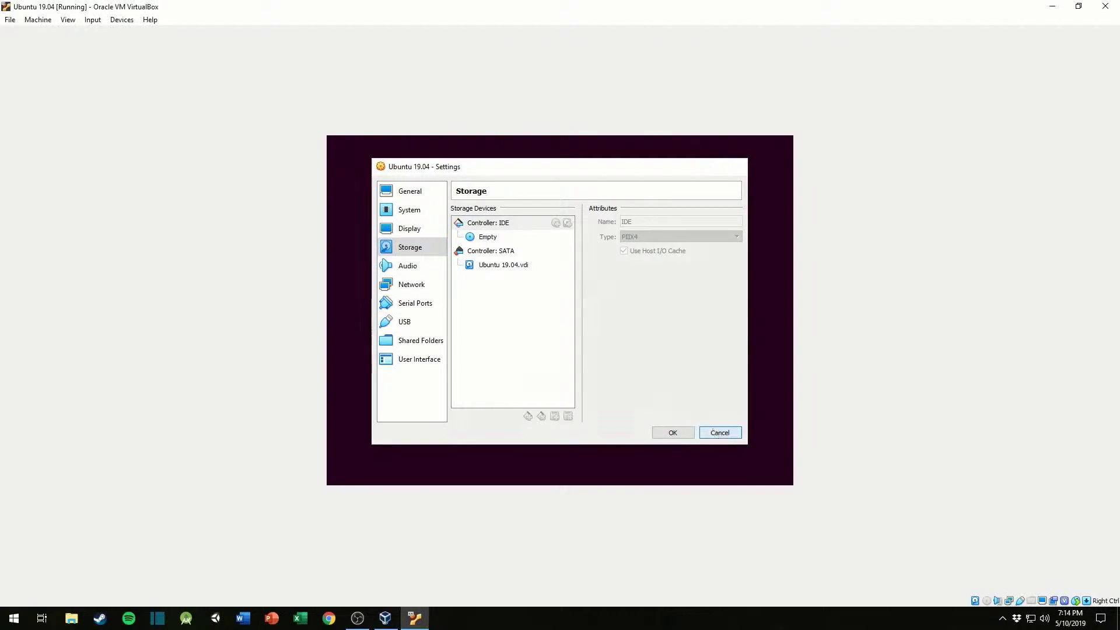
pyautogui.click(719, 433)
# Step: Confirm the removal of the installation medium to reboot, and switch the virtual machine back to full-screen mode
pyautogui.press('Return')
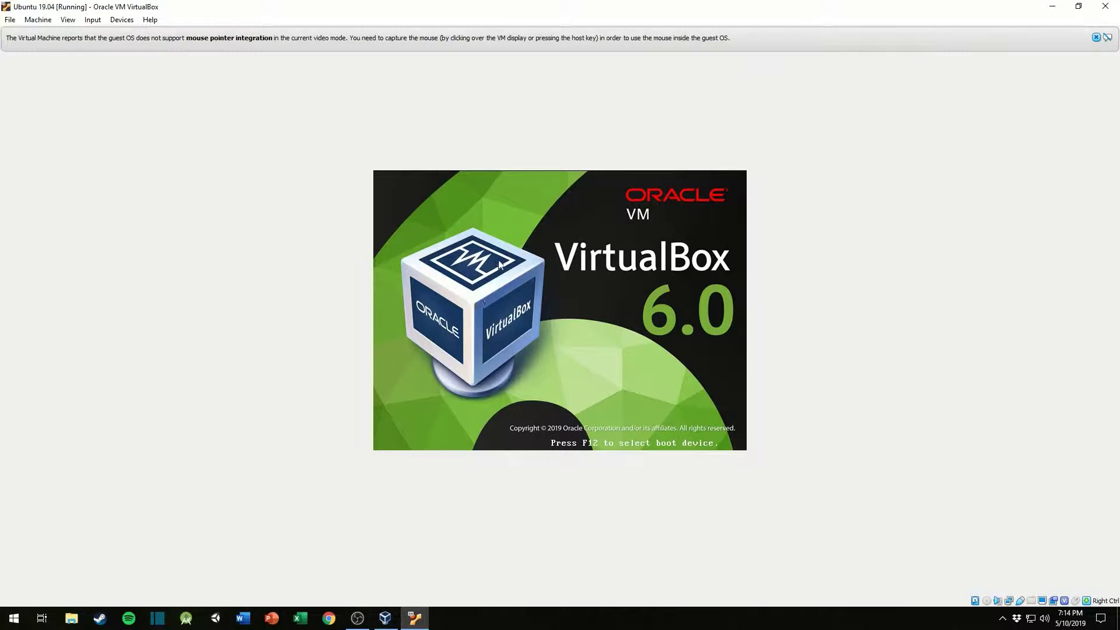
pyautogui.hotkey('ctrl', 'f')
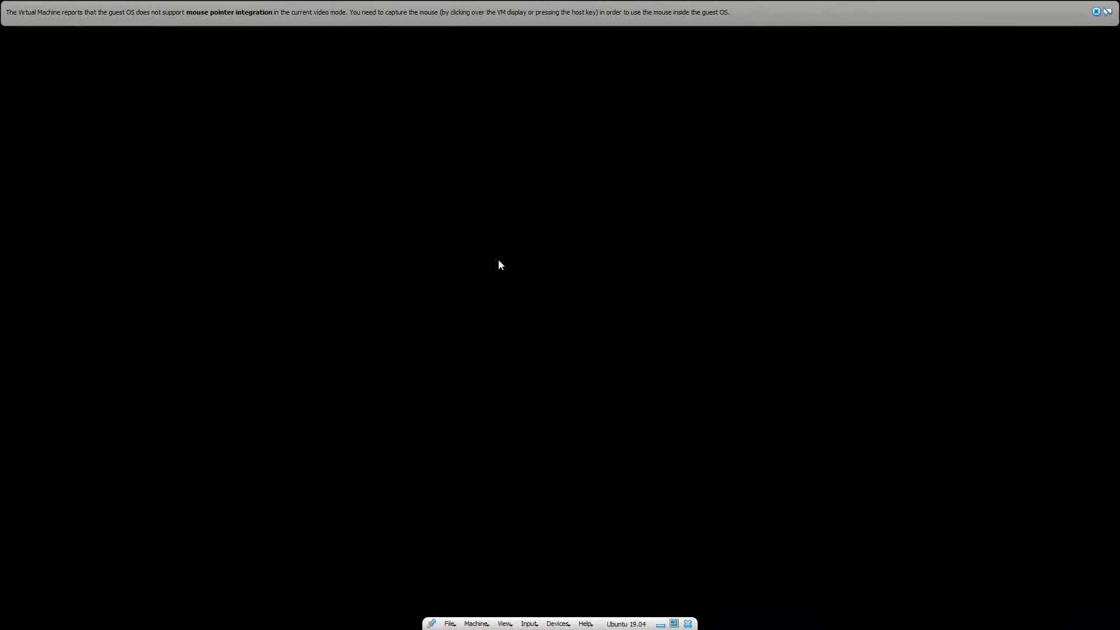
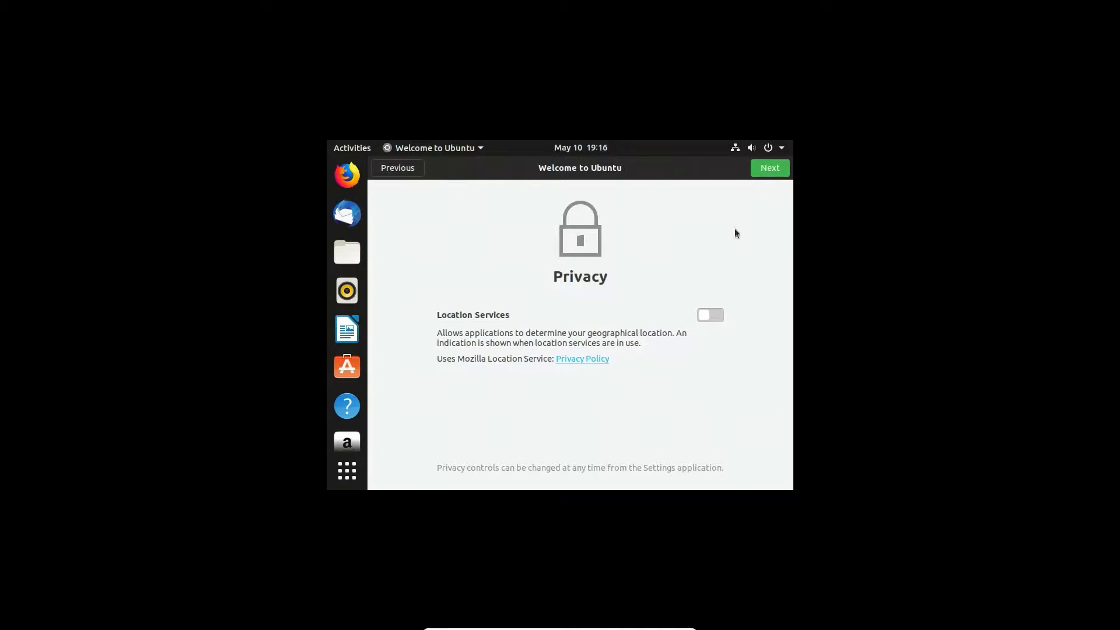
# Step: Leave Location Services off on the Privacy page and finish the Welcome to Ubuntu setup
pyautogui.click(767, 173)
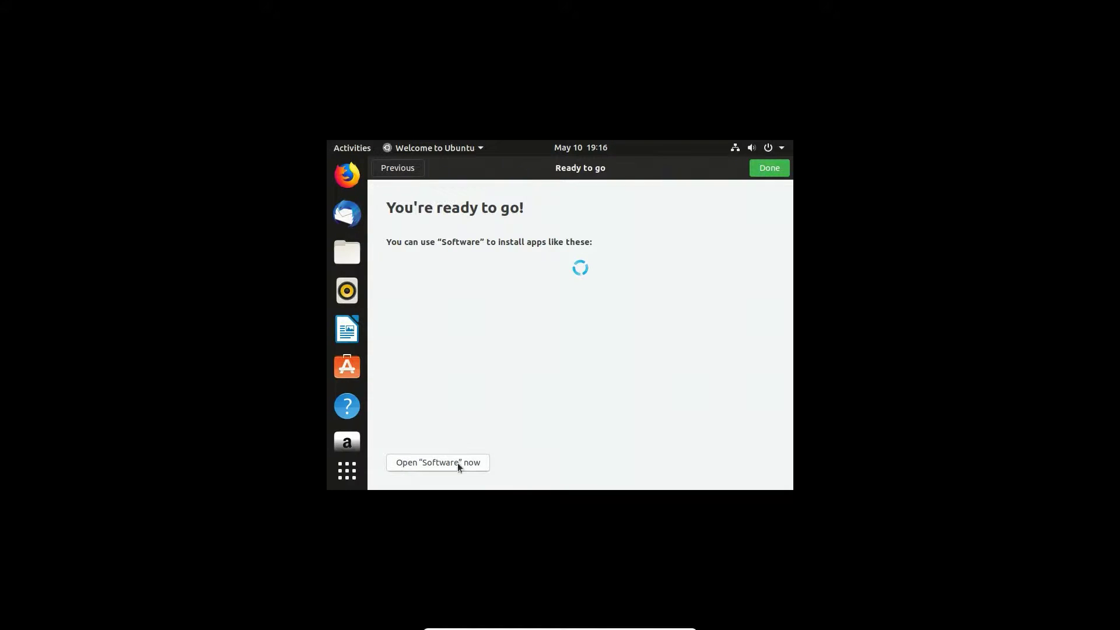
pyautogui.click(760, 171)
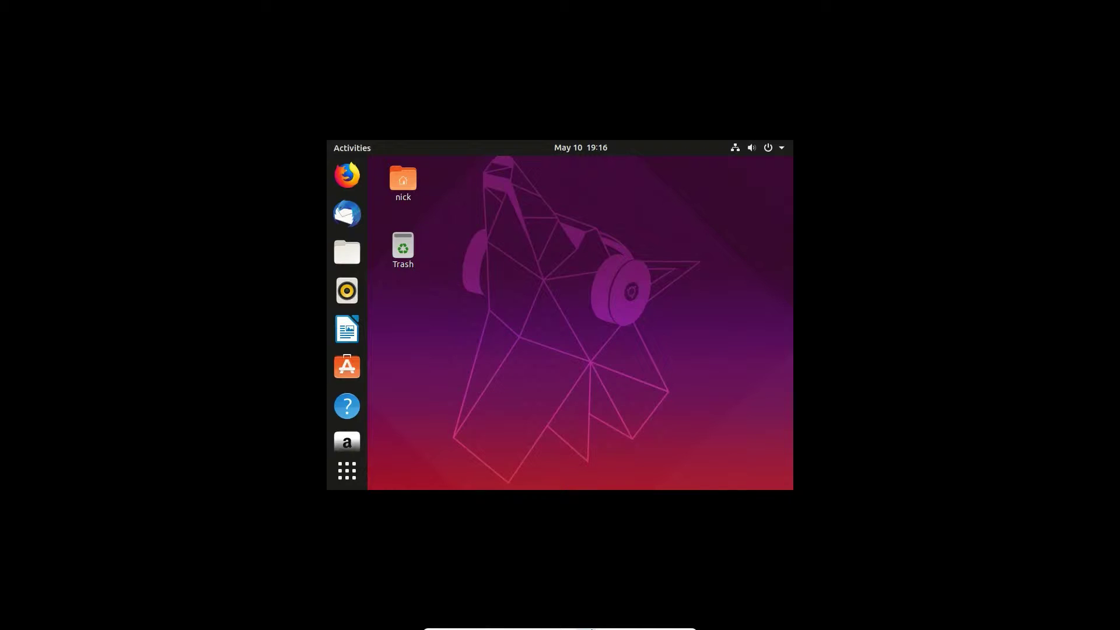
# Step: Try twice to insert the Guest Additions CD image into the virtual machine, expand the error details and dismiss the error
pyautogui.click(561, 622)
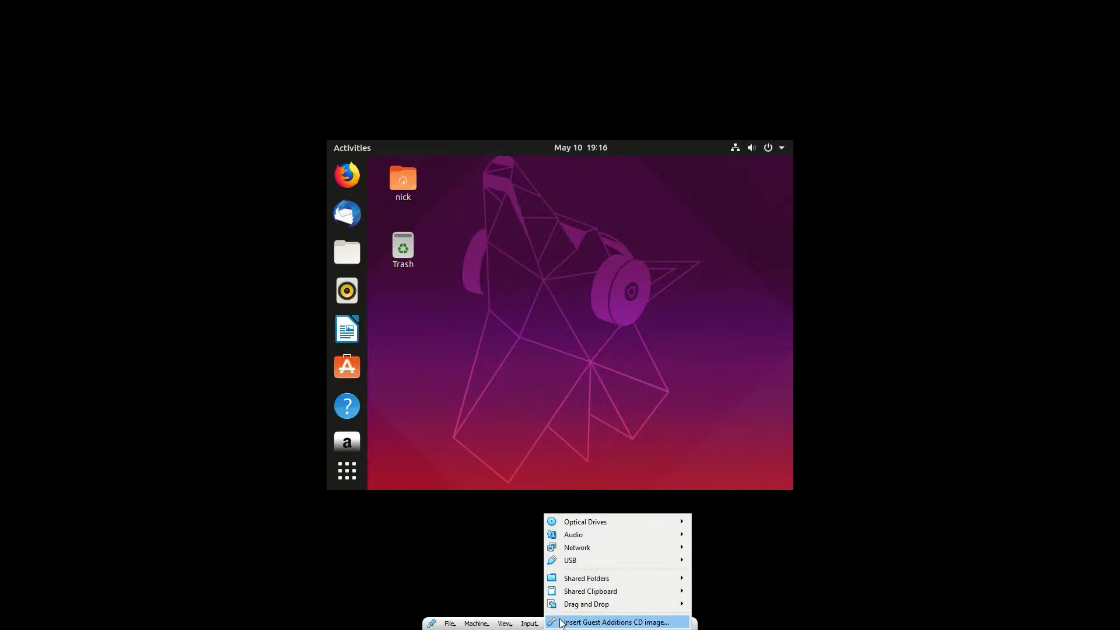
pyautogui.click(561, 621)
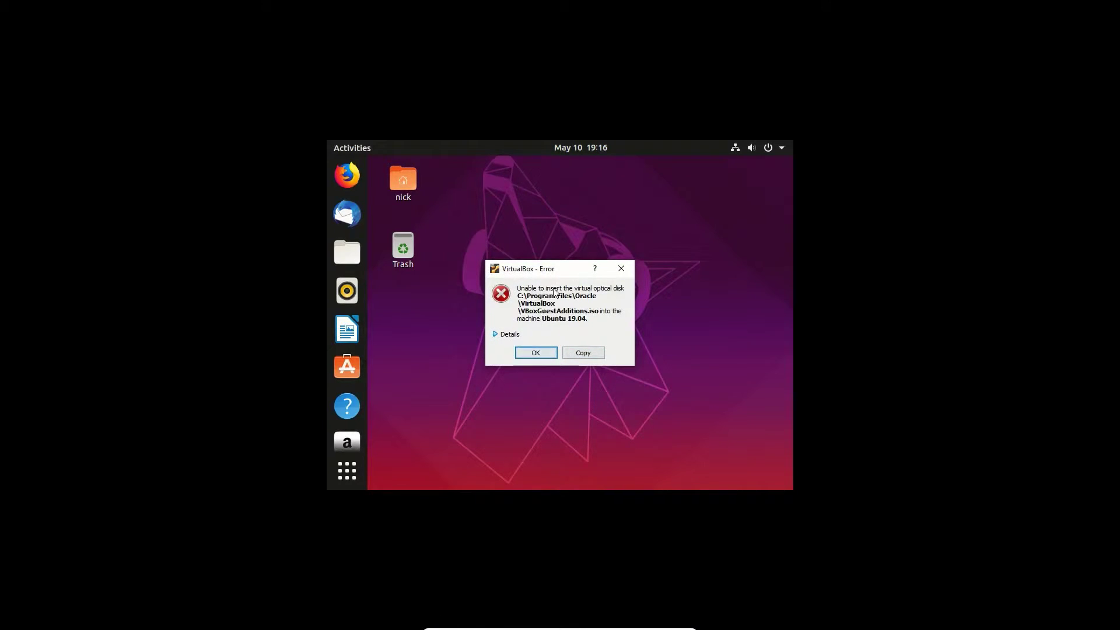
pyautogui.click(535, 353)
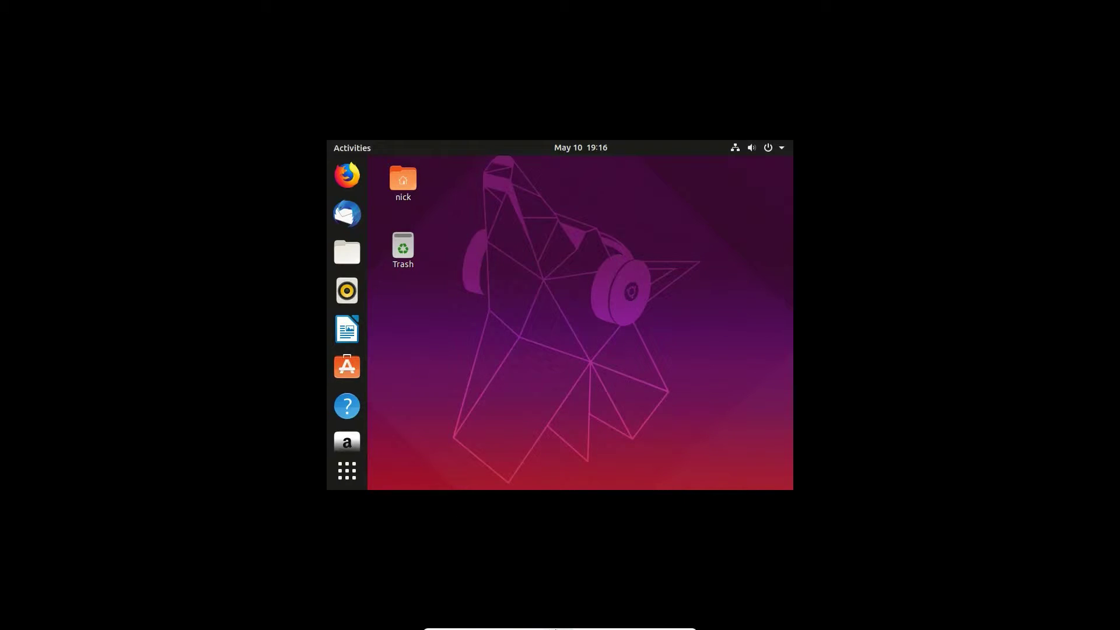
pyautogui.moveTo(604, 627)
pyautogui.click(559, 623)
pyautogui.click(560, 619)
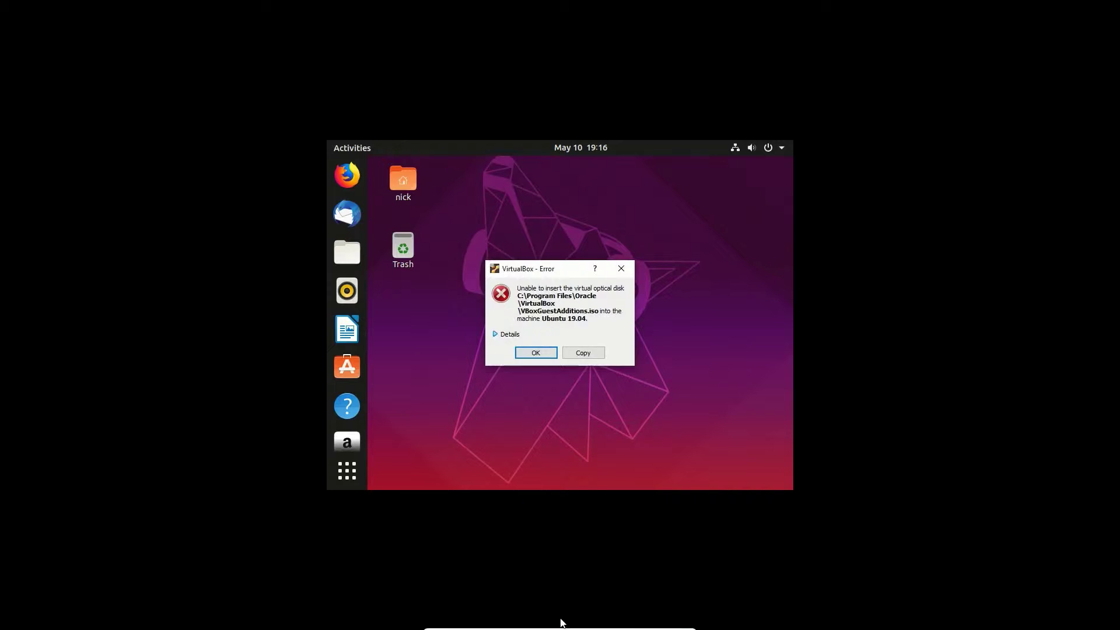
pyautogui.click(511, 337)
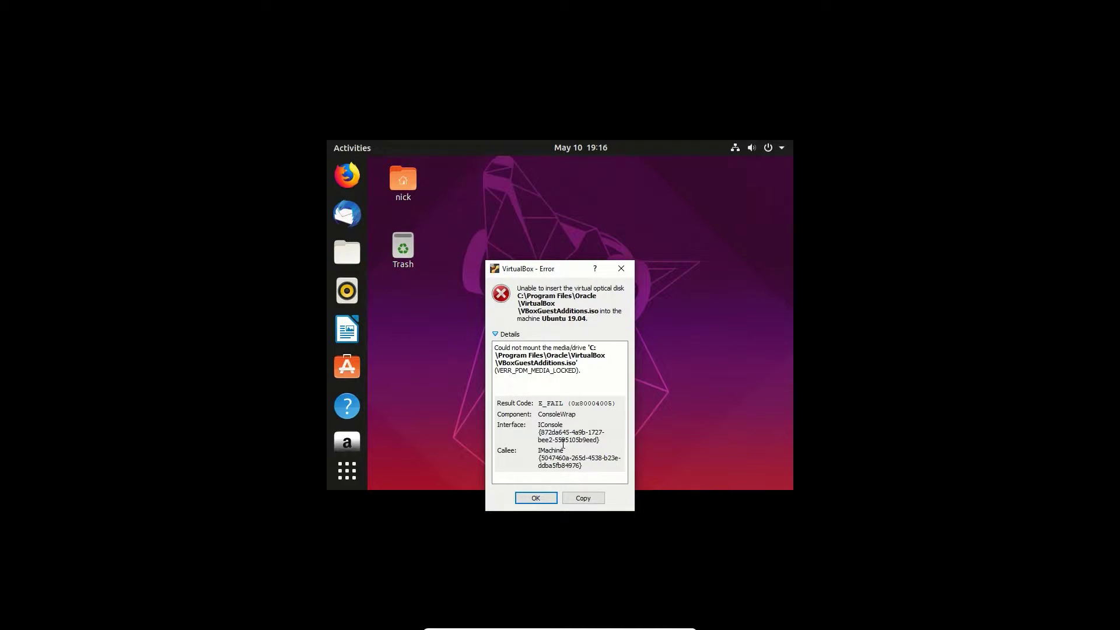
pyautogui.click(535, 497)
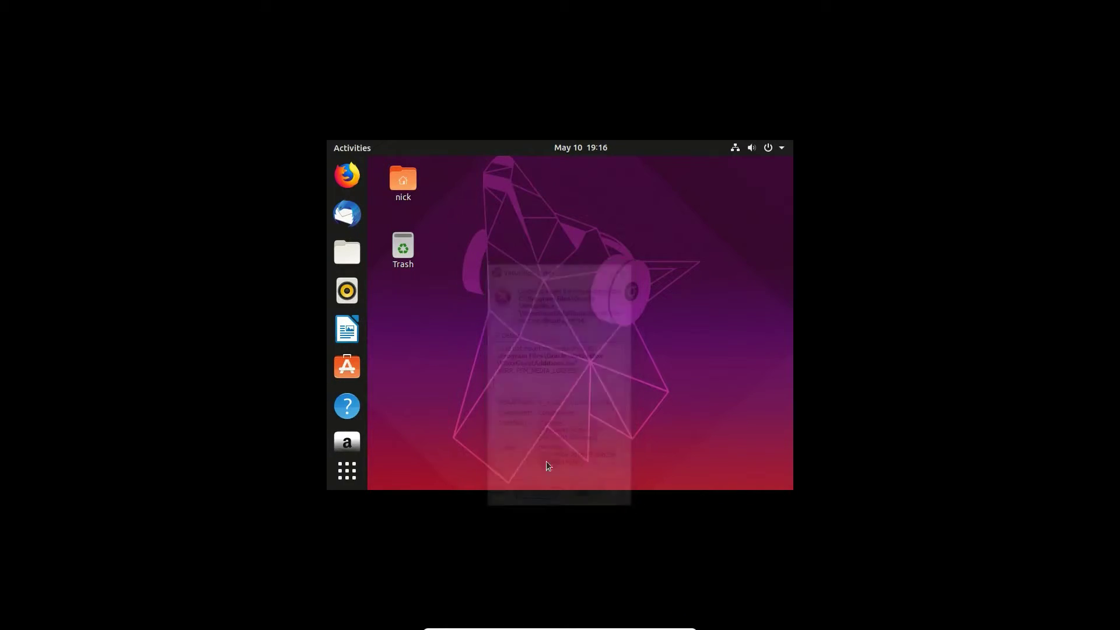
pyautogui.moveTo(556, 302); pyautogui.dragTo(504, 378)
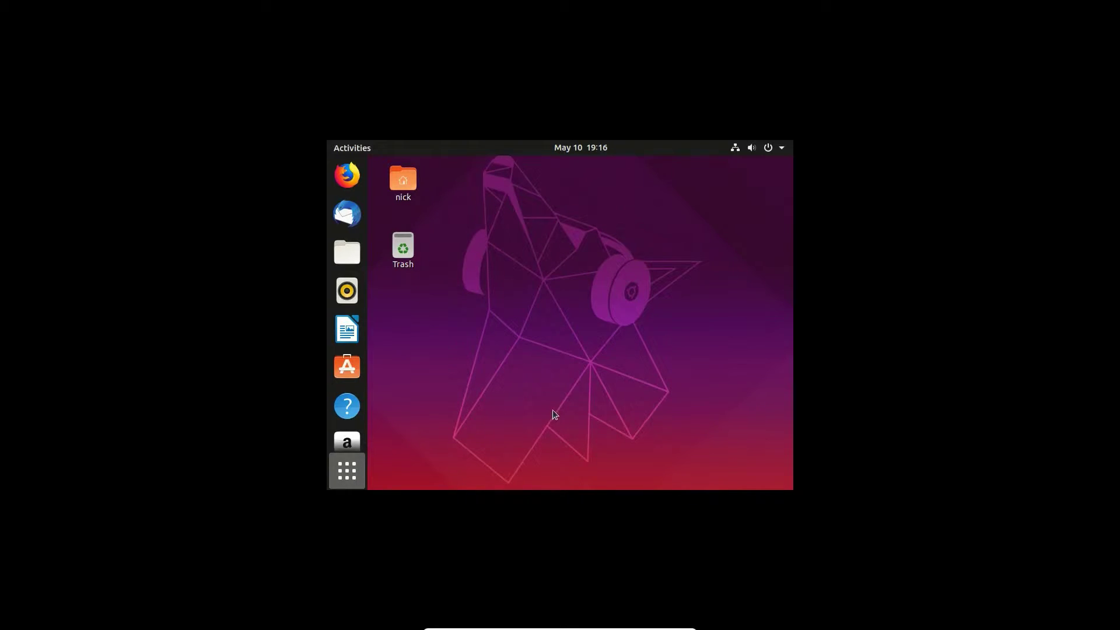
pyautogui.press('super+a')
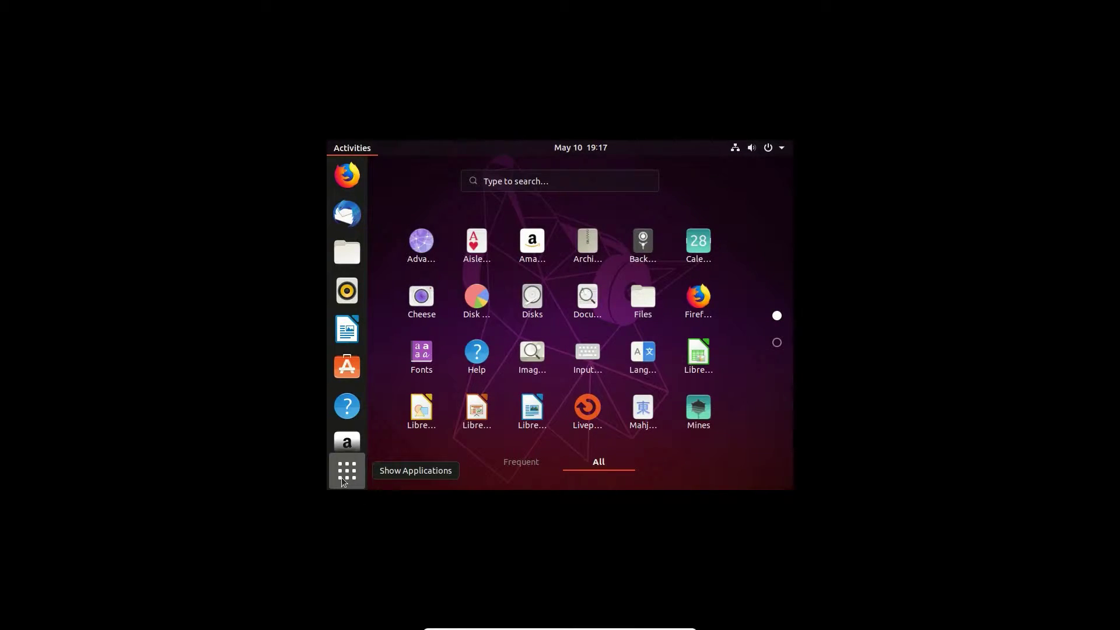
pyautogui.click(345, 446)
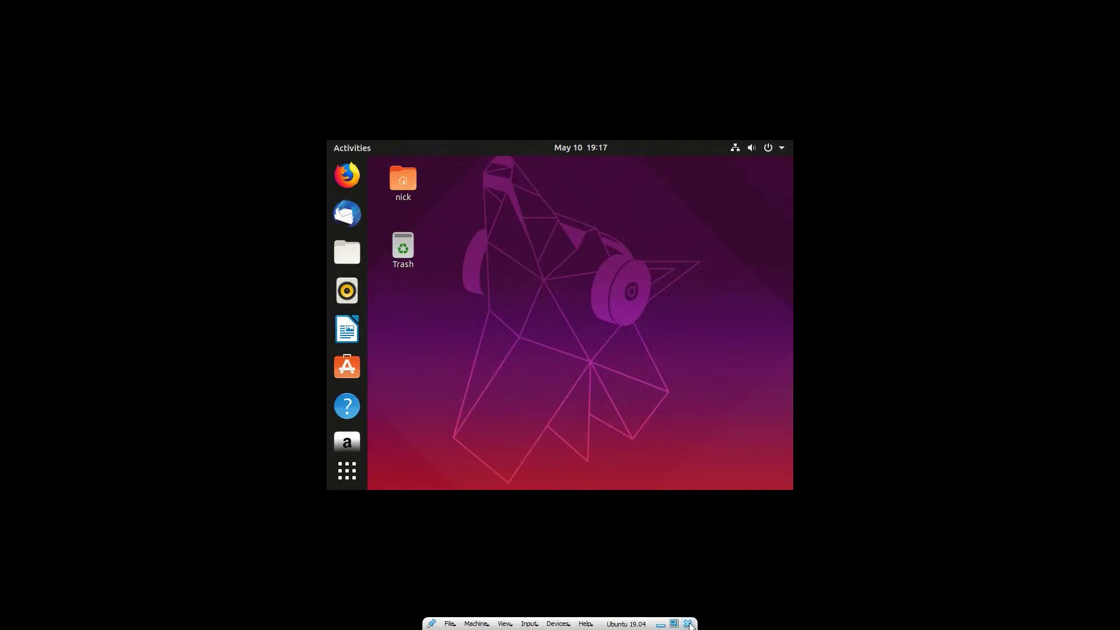
# Step: Close the Ubuntu 19.04 virtual machine by powering it off
pyautogui.click(687, 623)
pyautogui.click(533, 331)
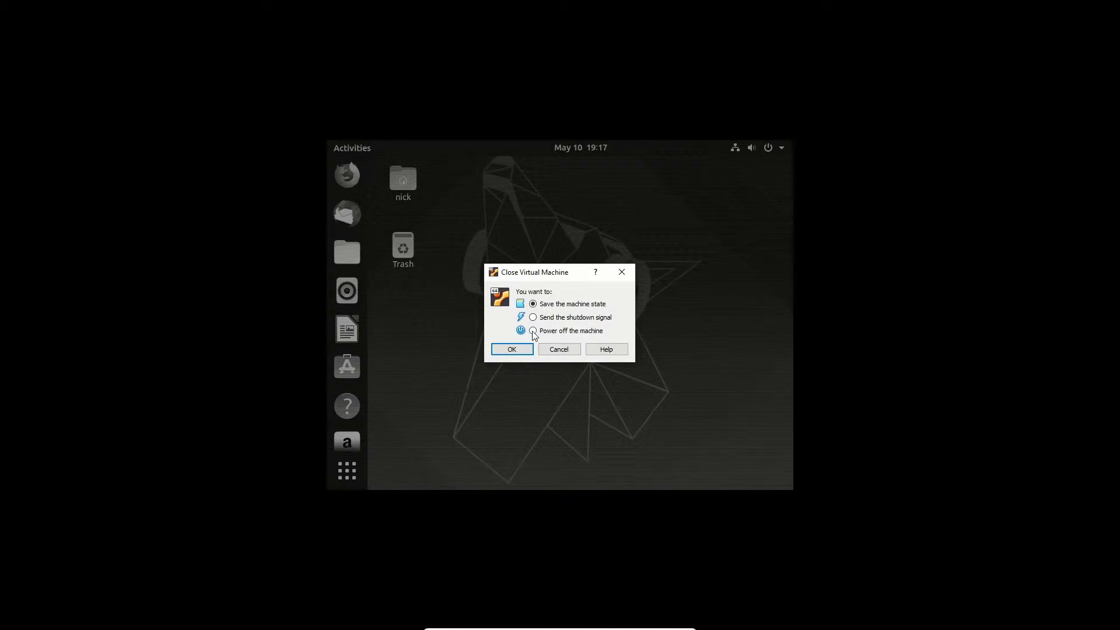
pyautogui.click(511, 349)
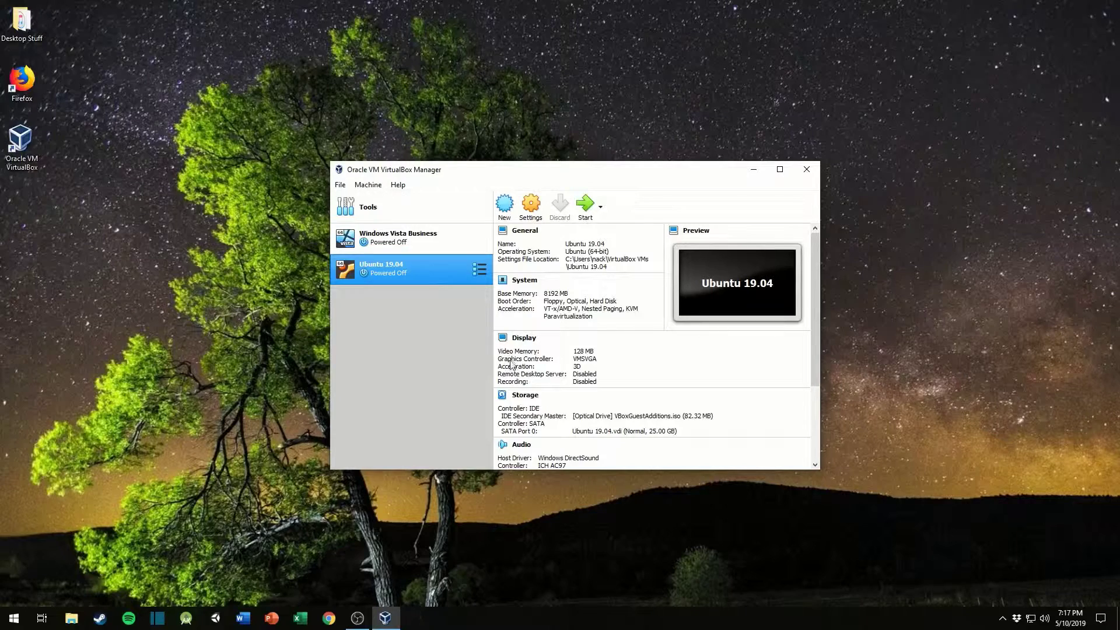
# Step: Set the Ubuntu 19.04 machine's processor count to 4, check its Acceleration and Motherboard settings, and save the changes
pyautogui.rightClick(394, 273)
pyautogui.click(438, 284)
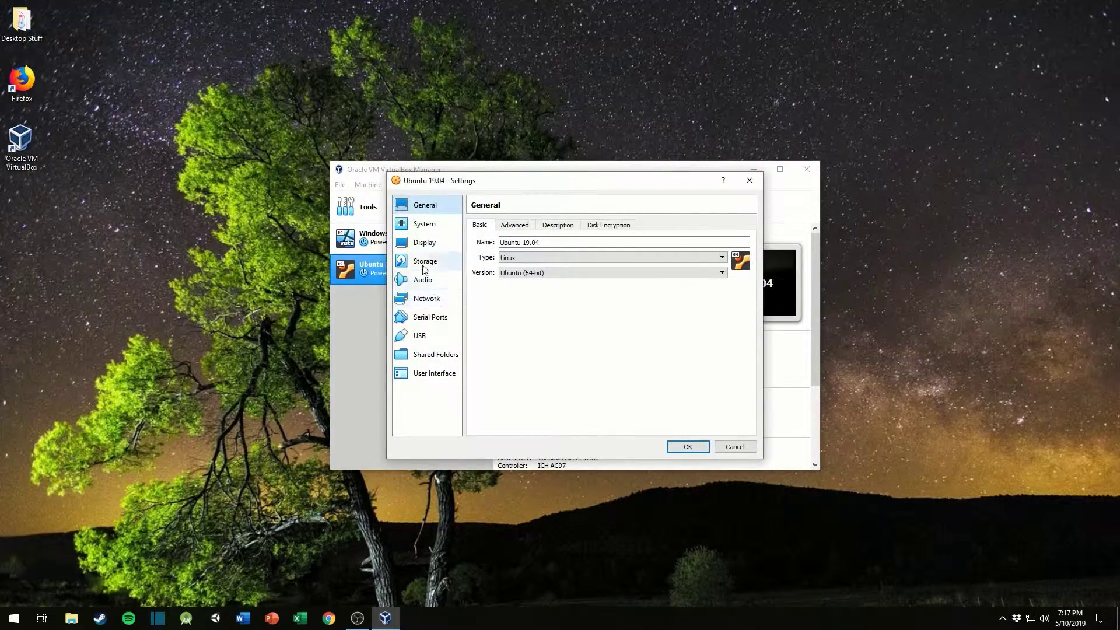
pyautogui.click(424, 223)
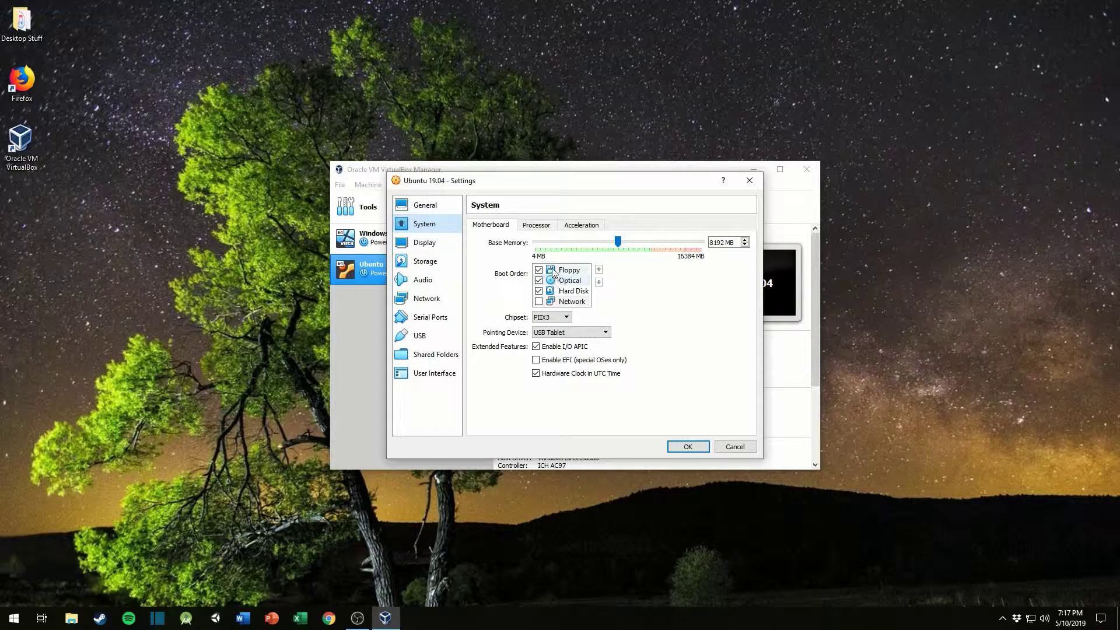
pyautogui.click(535, 226)
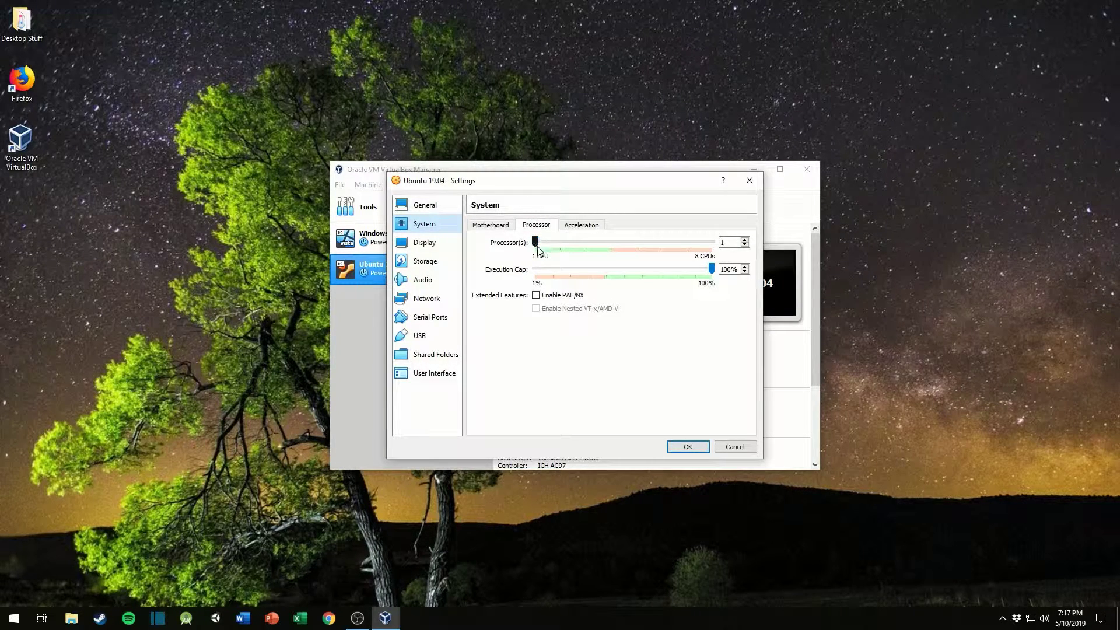
pyautogui.moveTo(537, 246); pyautogui.dragTo(610, 256)
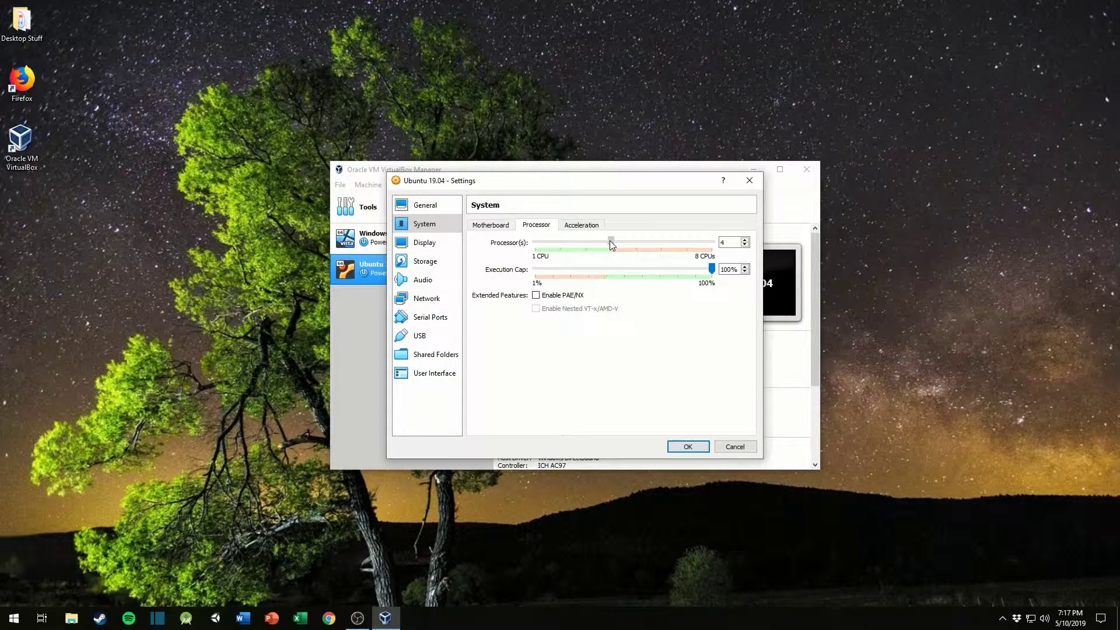
pyautogui.click(569, 227)
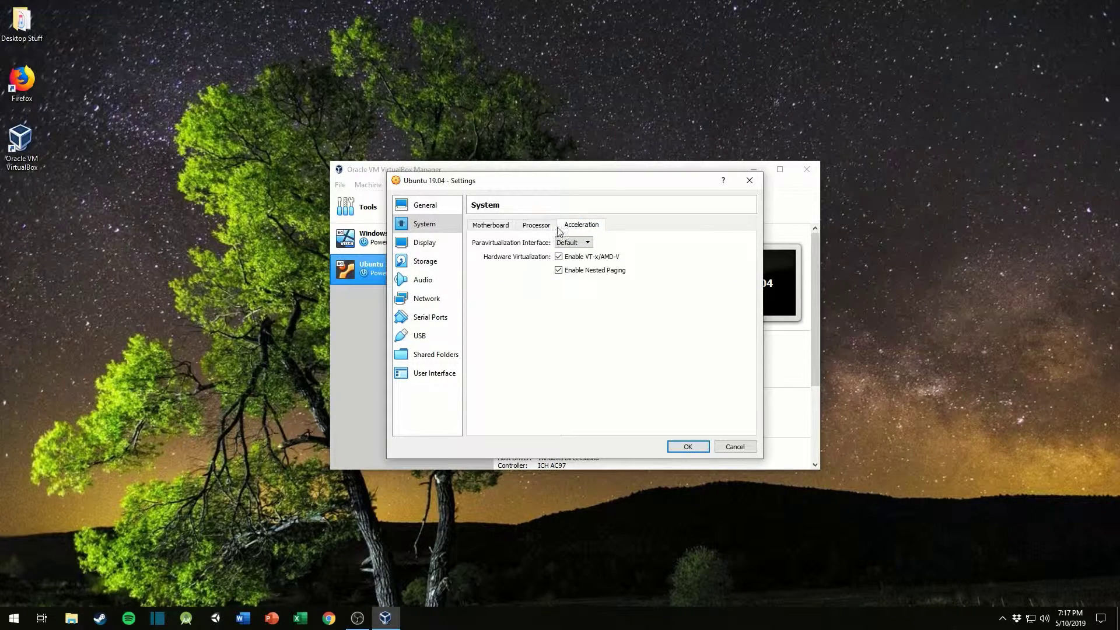
pyautogui.click(477, 227)
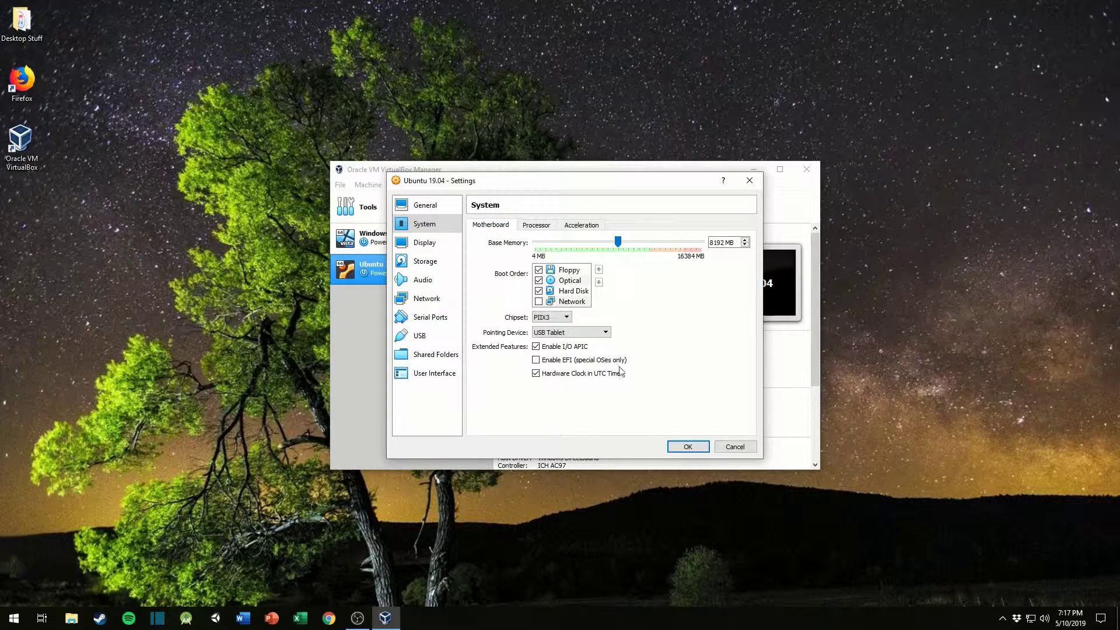
pyautogui.click(688, 447)
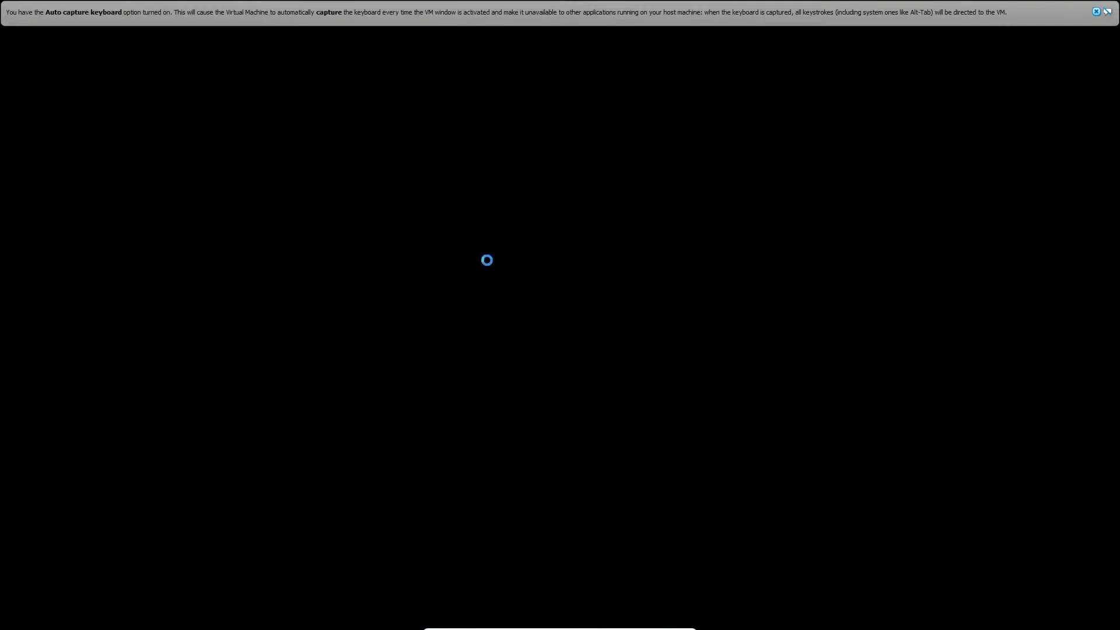
# Step: Dismiss the keyboard capture notice and sign in to Ubuntu with the account password
pyautogui.click(1096, 13)
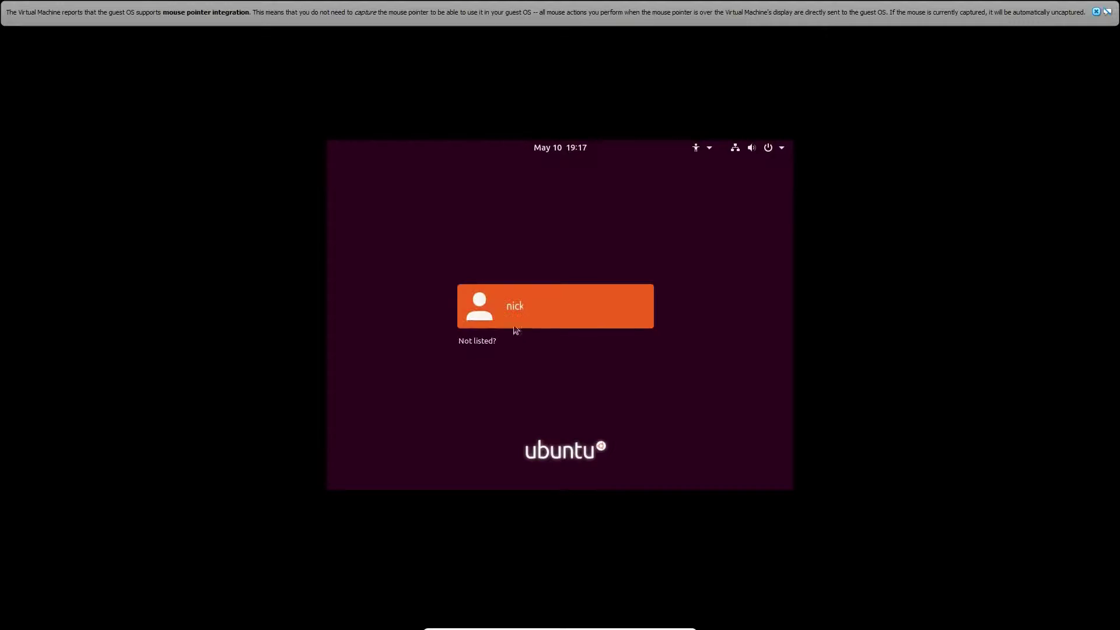
pyautogui.click(555, 307)
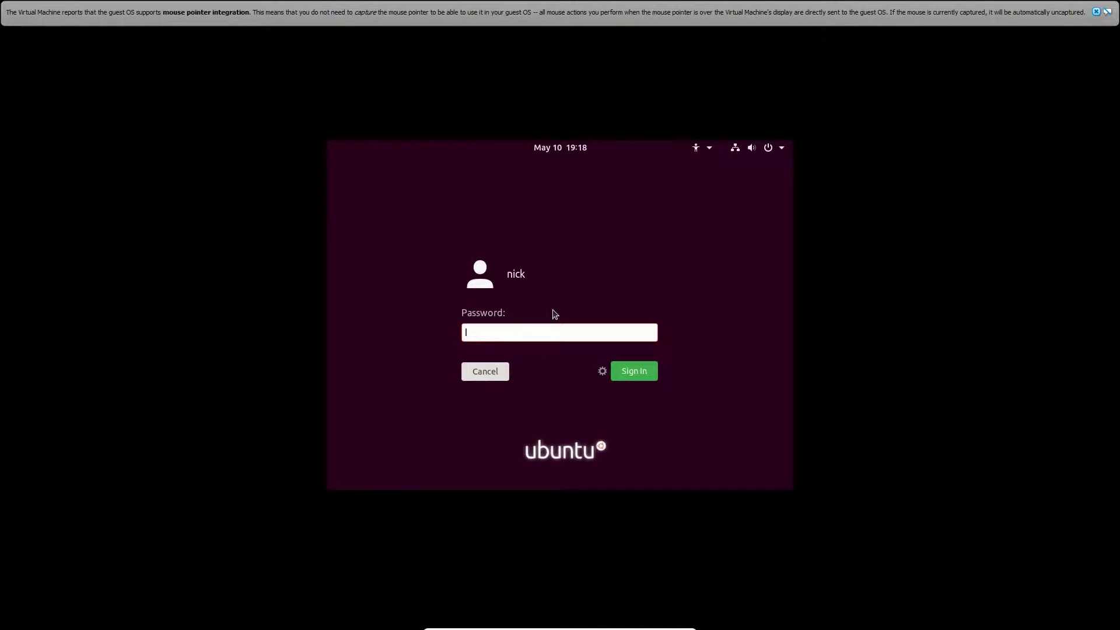
pyautogui.write('*****')
pyautogui.press('Return')
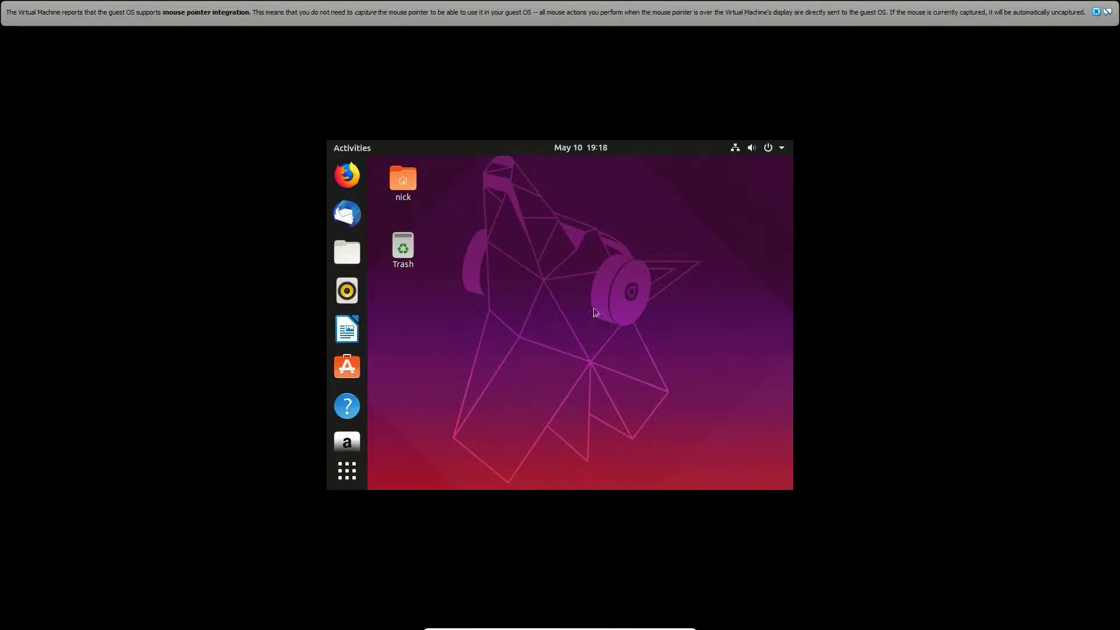
# Step: Exit full-screen mode, try again to insert the Guest Additions CD image, and expand and dismiss the error details
pyautogui.moveTo(618, 628)
pyautogui.hotkey('ctrl', 'f')
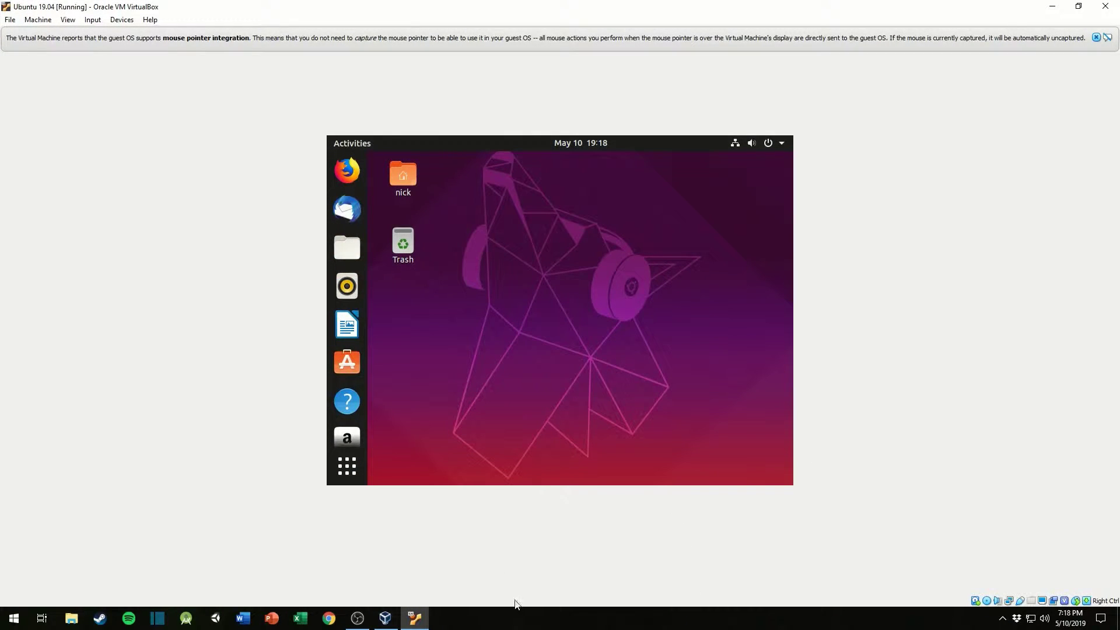
pyautogui.click(121, 19)
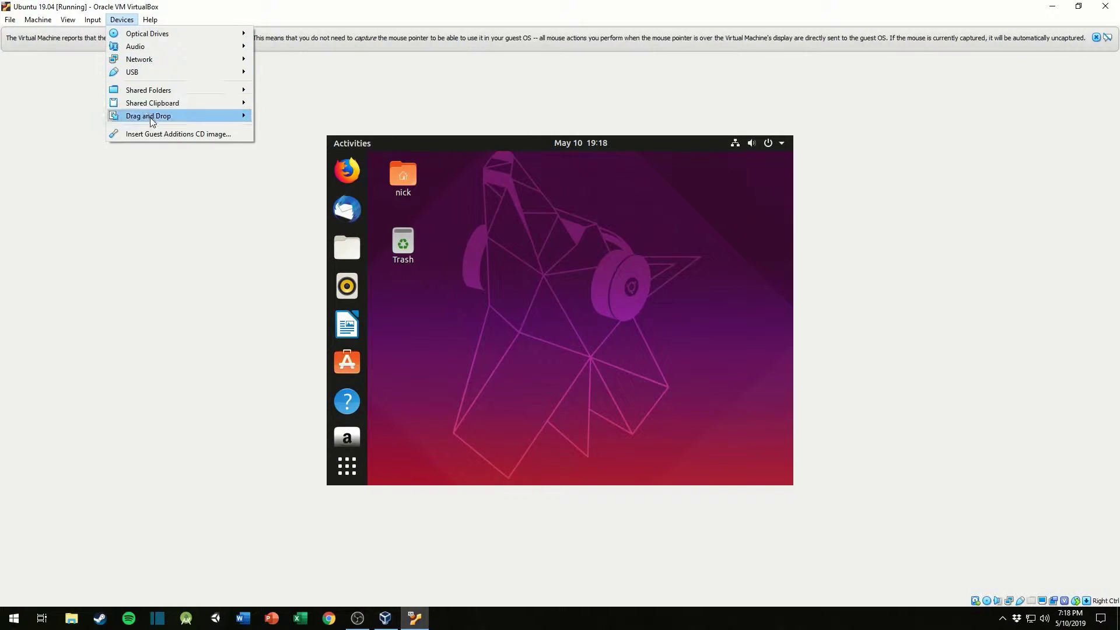
pyautogui.click(156, 133)
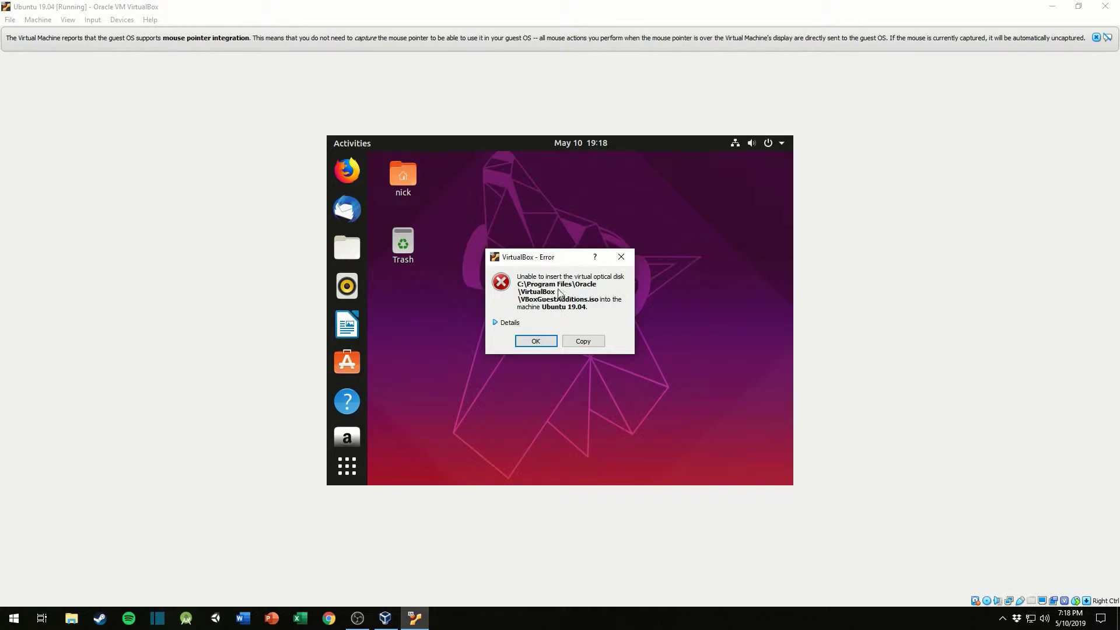
pyautogui.click(508, 324)
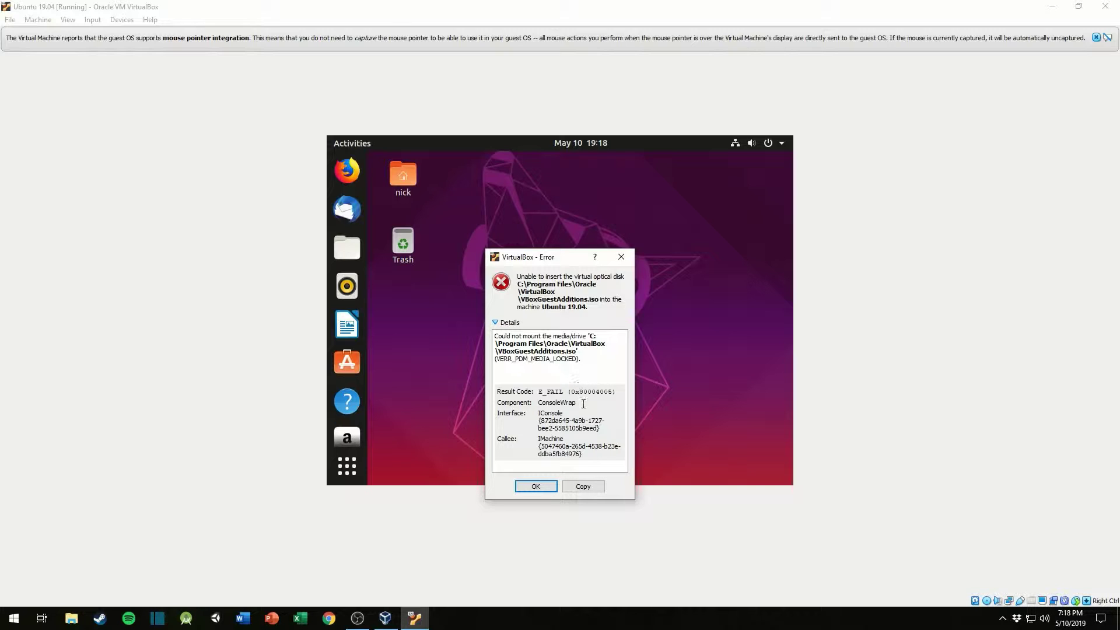
pyautogui.click(535, 487)
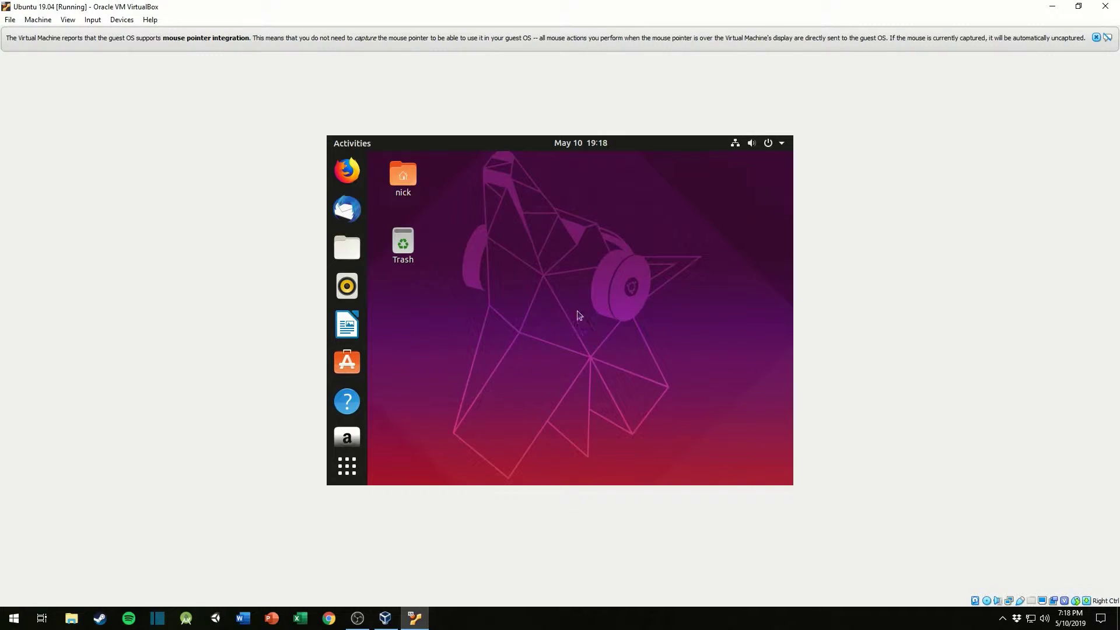
# Step: Switch the virtual machine window to scaled mode, maximize it and close the desktop's context menu
pyautogui.rightClick(533, 314)
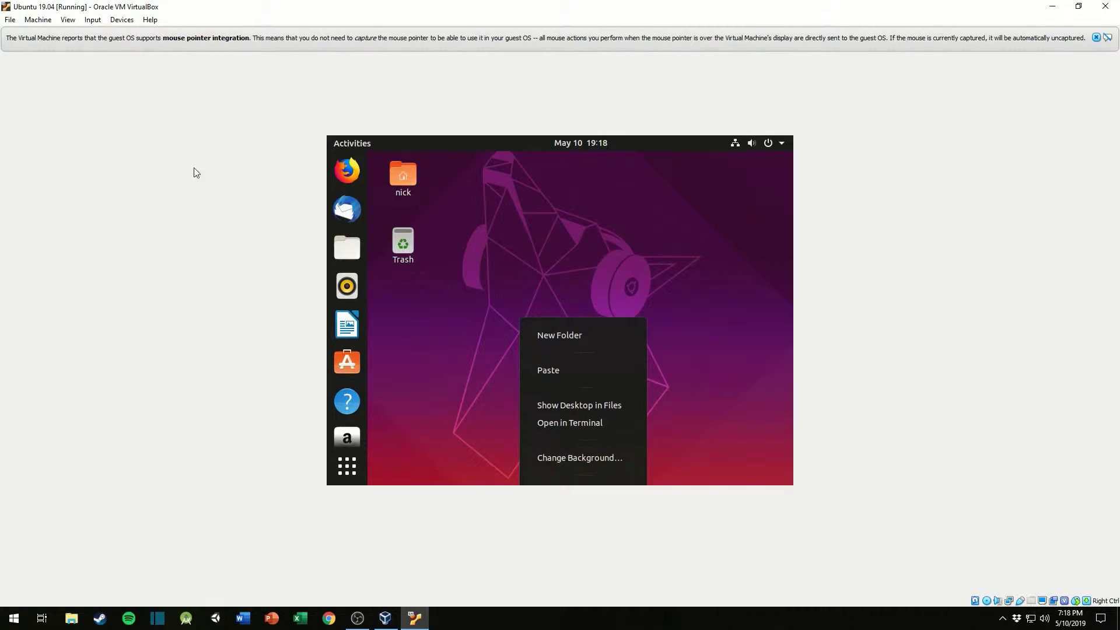
pyautogui.click(78, 22)
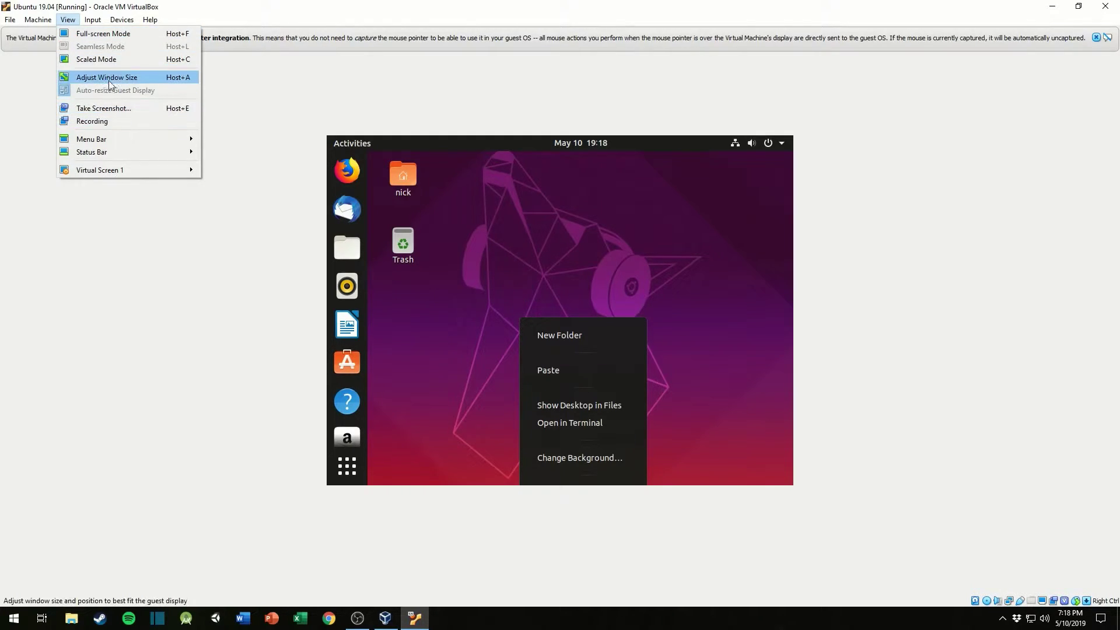
pyautogui.click(114, 59)
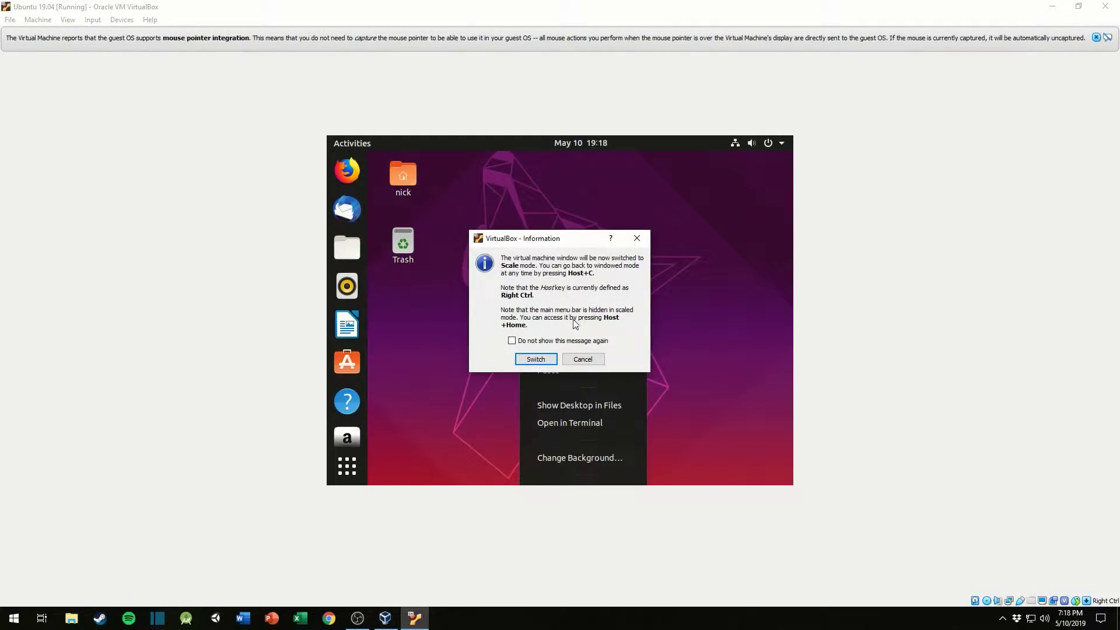
pyautogui.click(534, 360)
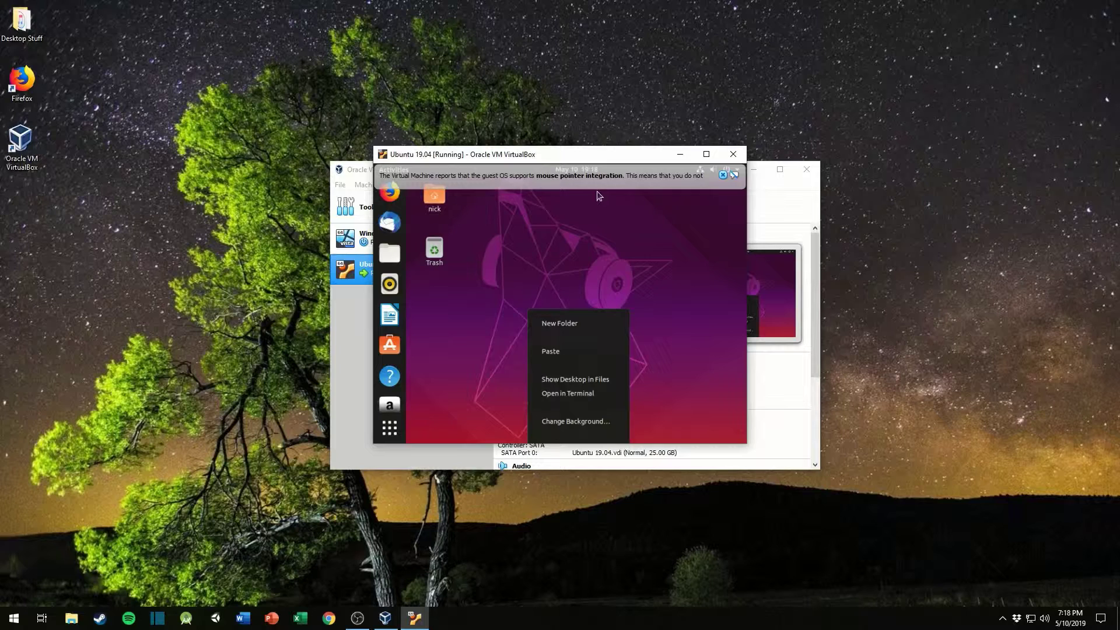
pyautogui.doubleClick(610, 155)
pyautogui.click(394, 228)
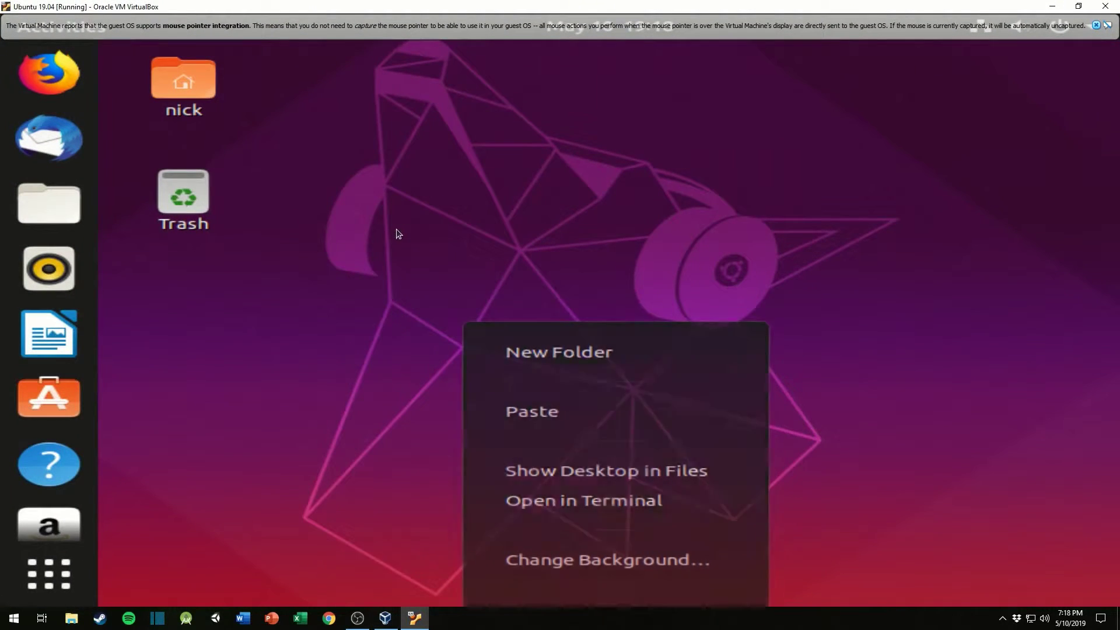
# Step: Open Ubuntu's display settings from the desktop and select the 1920 × 1440 (4:3) resolution
pyautogui.rightClick(395, 229)
pyautogui.click(459, 532)
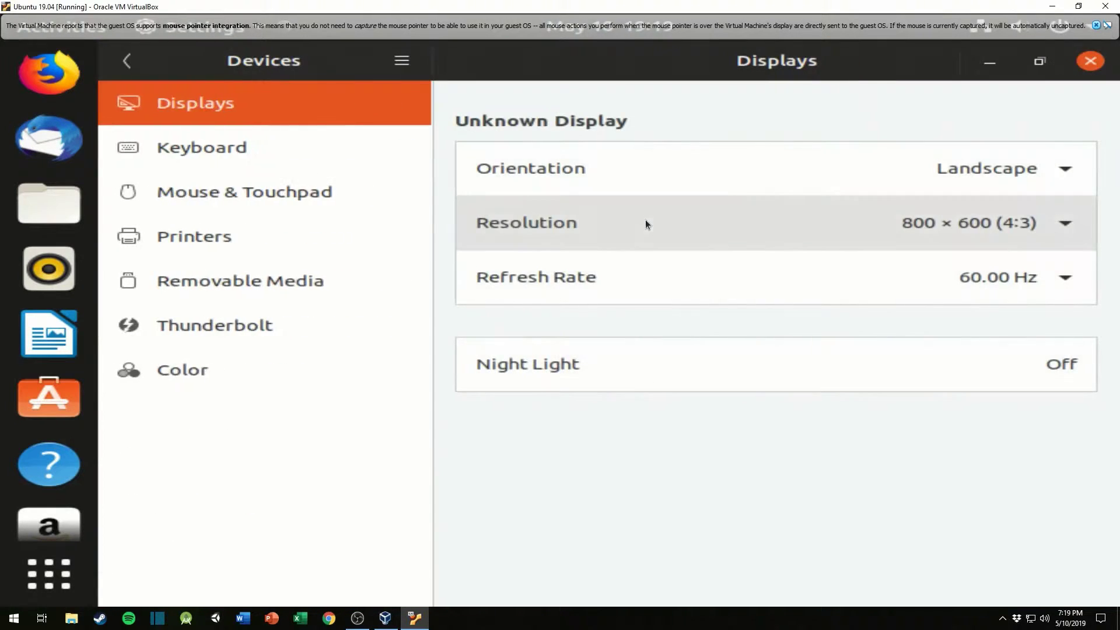
pyautogui.click(1062, 235)
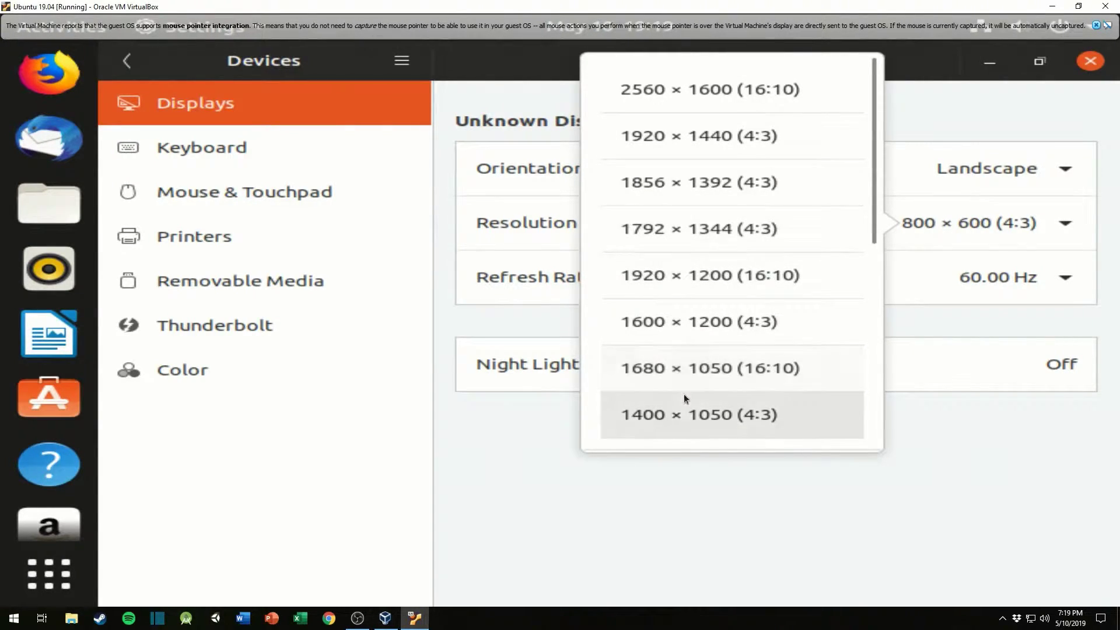
pyautogui.scroll(-3, 698, 370)
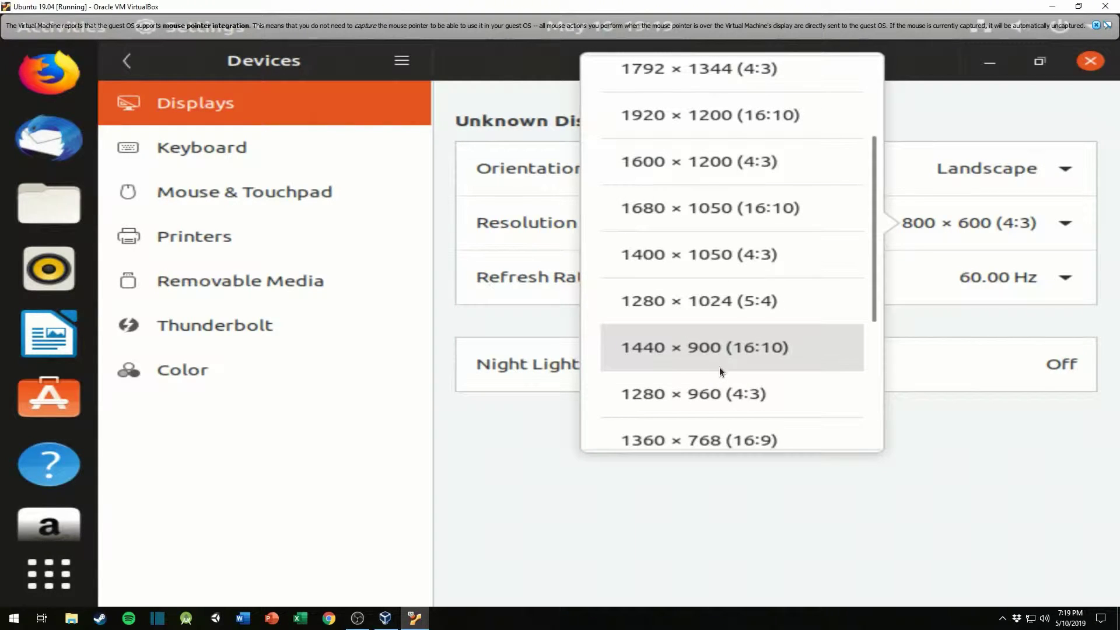
pyautogui.scroll(2, 716, 264)
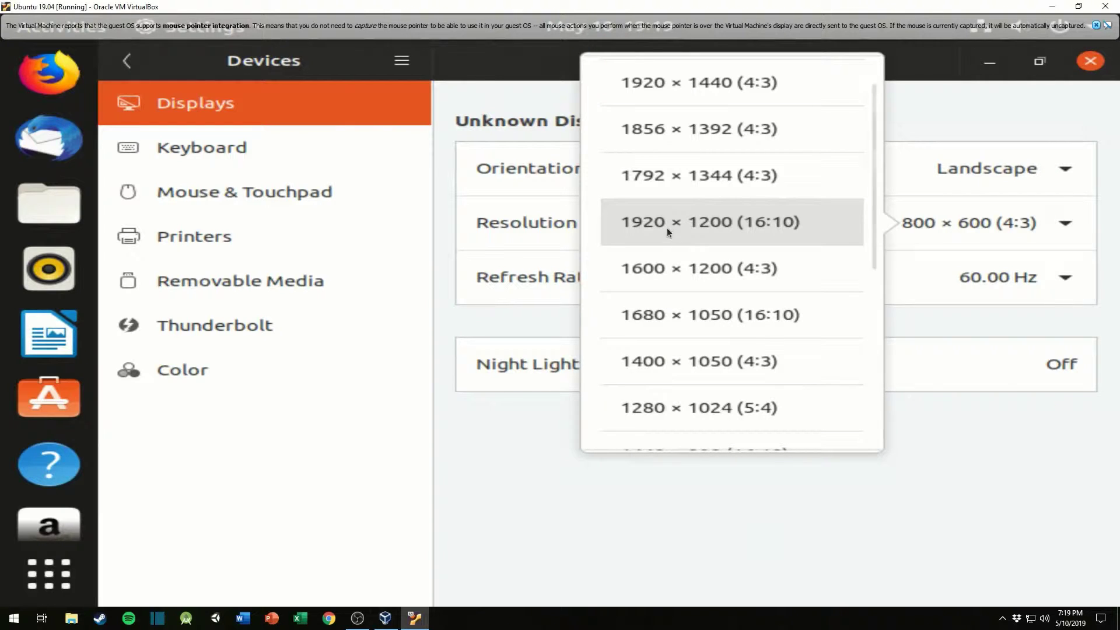
pyautogui.scroll(1, 666, 227)
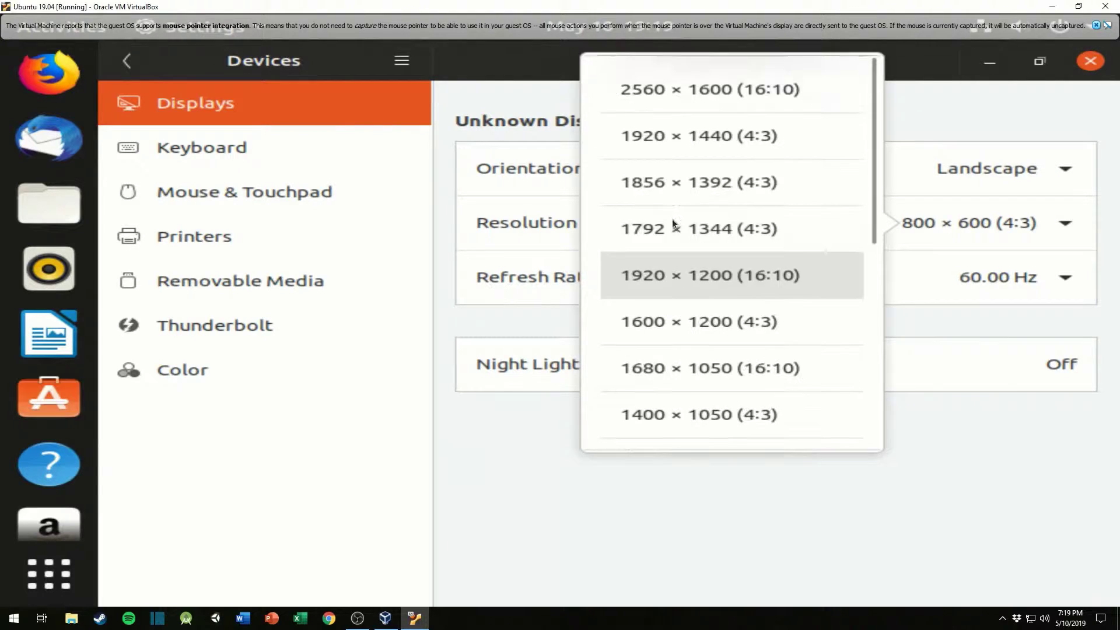
pyautogui.click(687, 148)
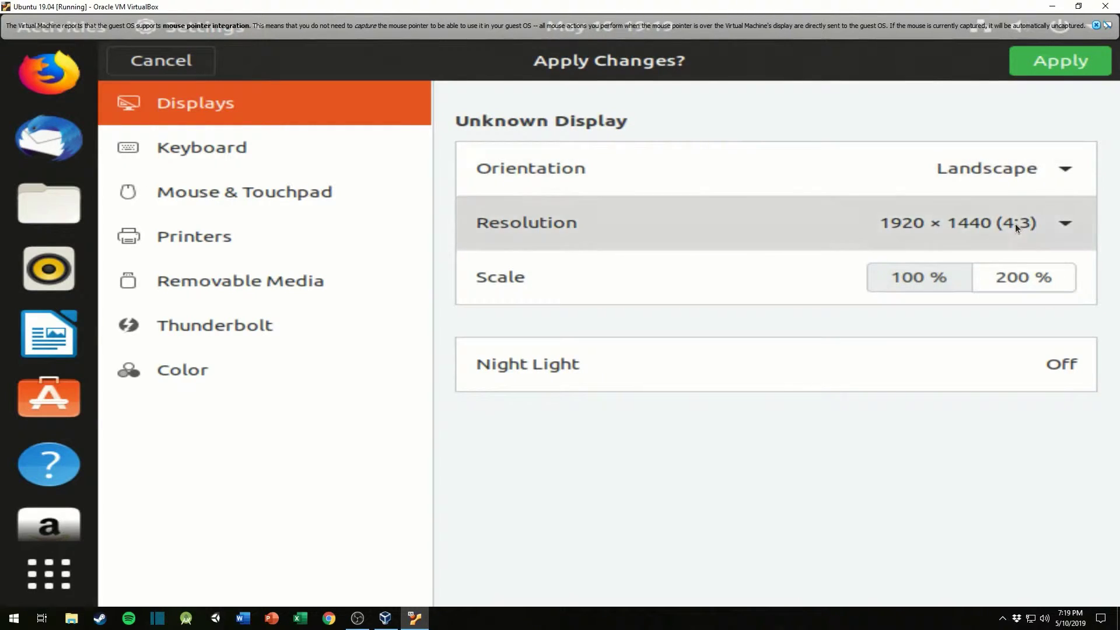
# Step: Change the display resolution to 1360 × 768 (16:9), apply it and keep the changes
pyautogui.click(1014, 223)
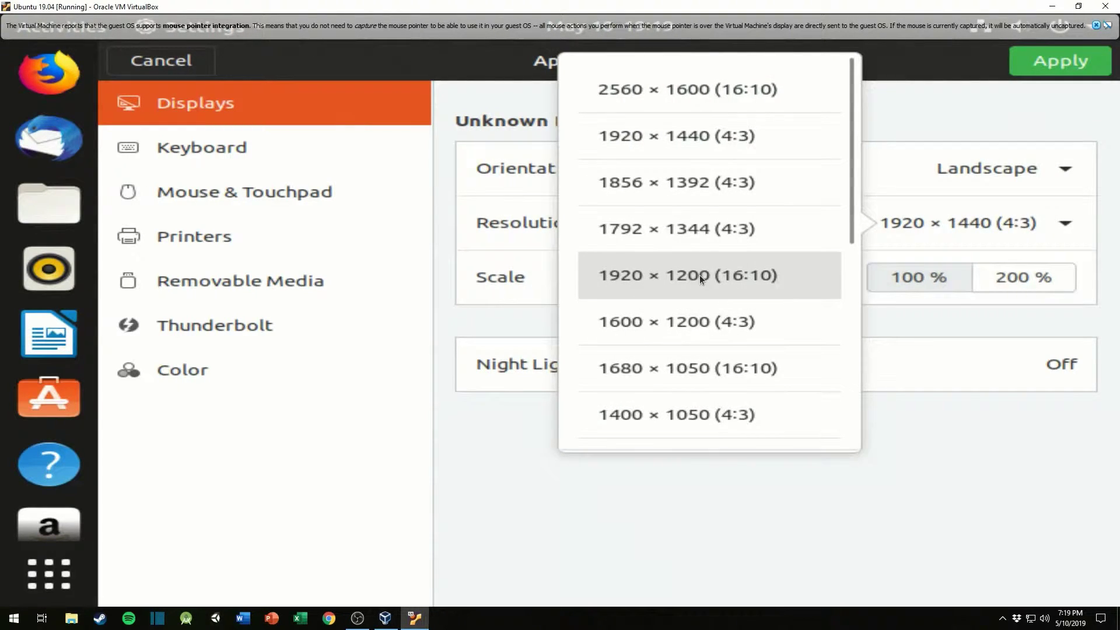
pyautogui.scroll(-3, 712, 379)
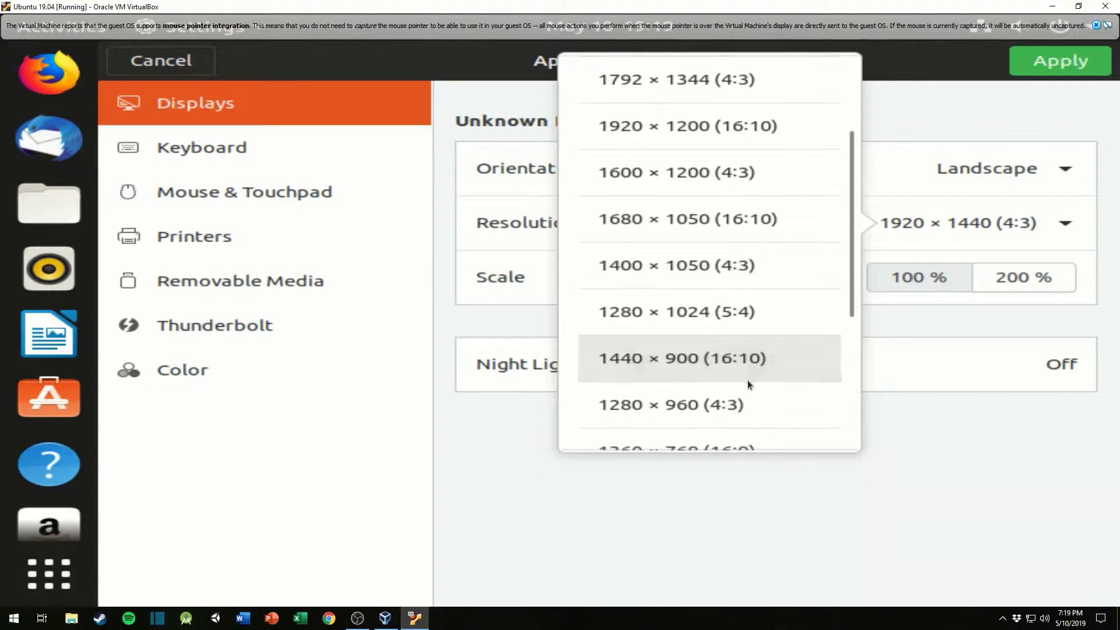
pyautogui.scroll(-3, 749, 380)
pyautogui.click(712, 321)
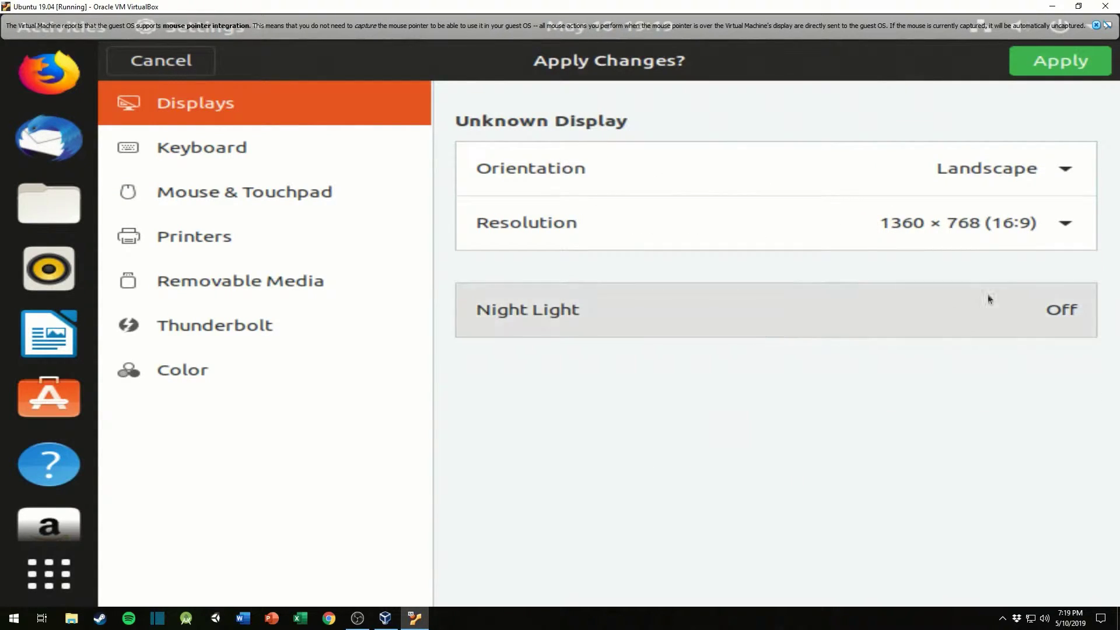
pyautogui.click(1040, 72)
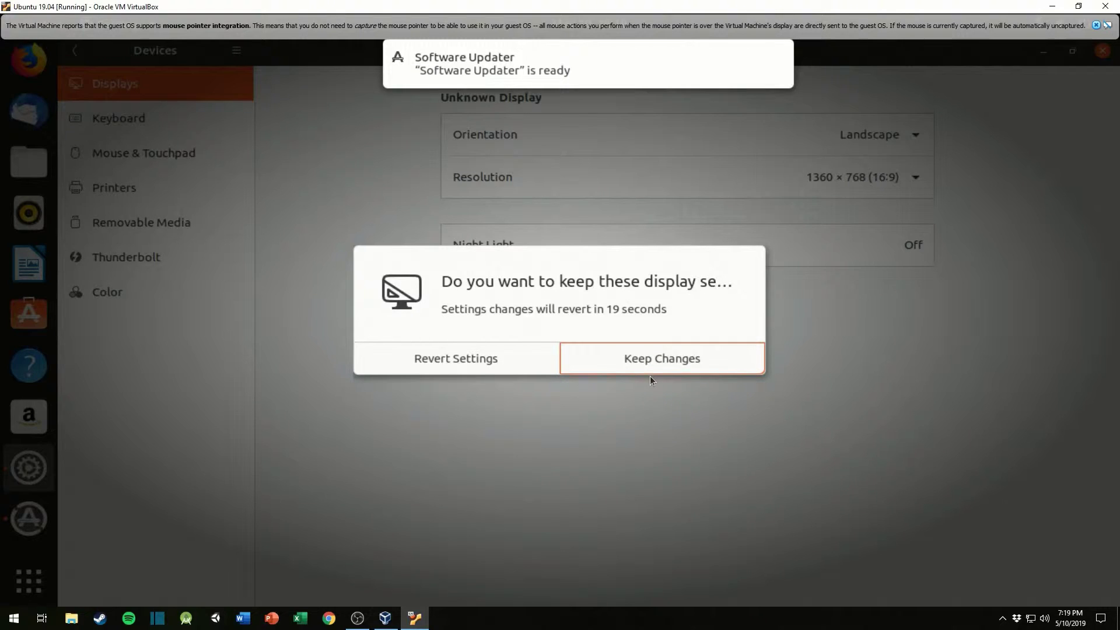
pyautogui.click(585, 363)
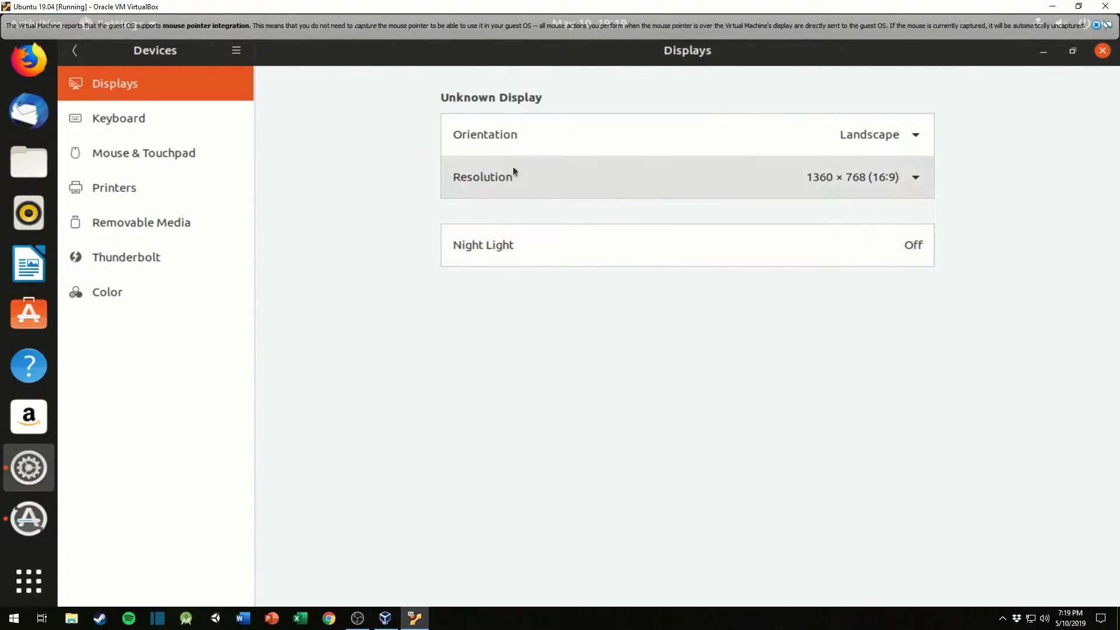
# Step: Set the display resolution to 1920 × 1200 (16:10), keep the changes and dismiss the mouse pointer integration notice
pyautogui.click(701, 173)
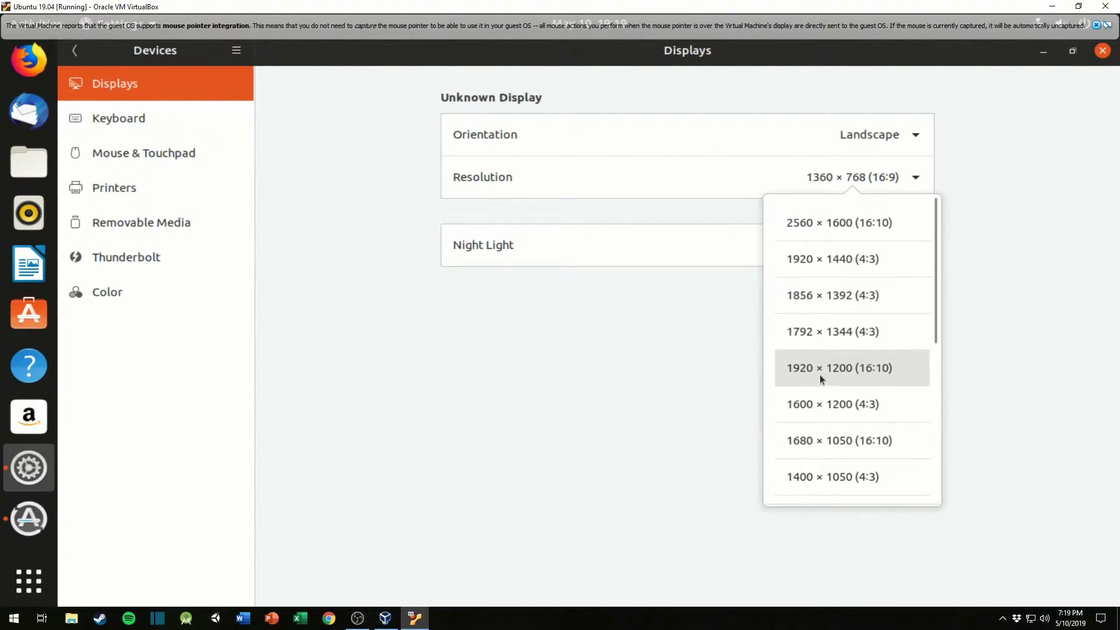
pyautogui.click(839, 369)
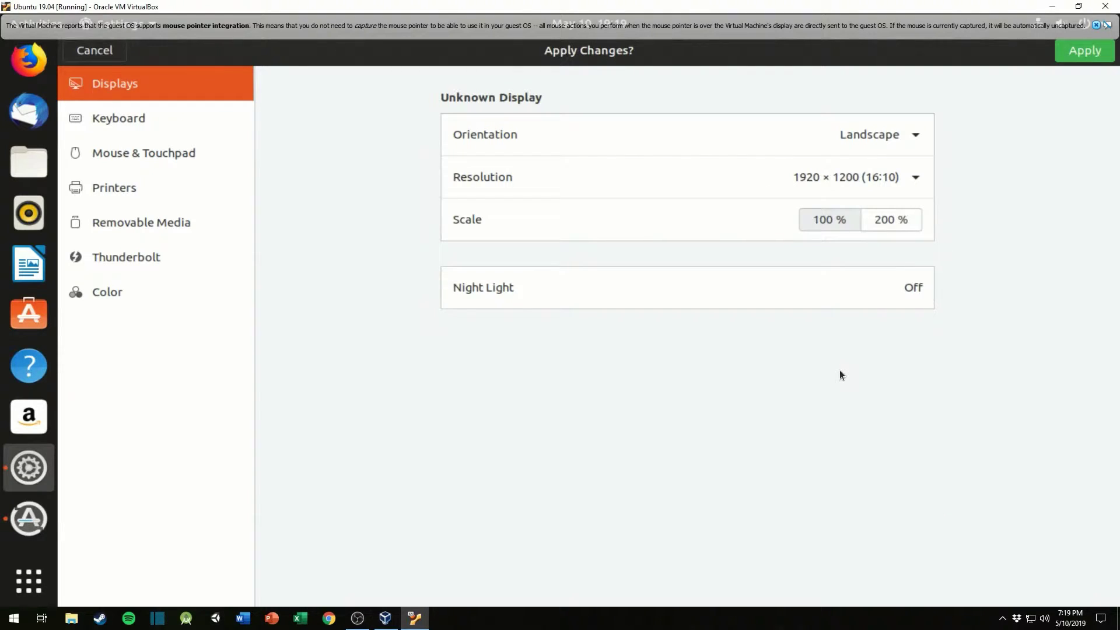
pyautogui.click(1083, 51)
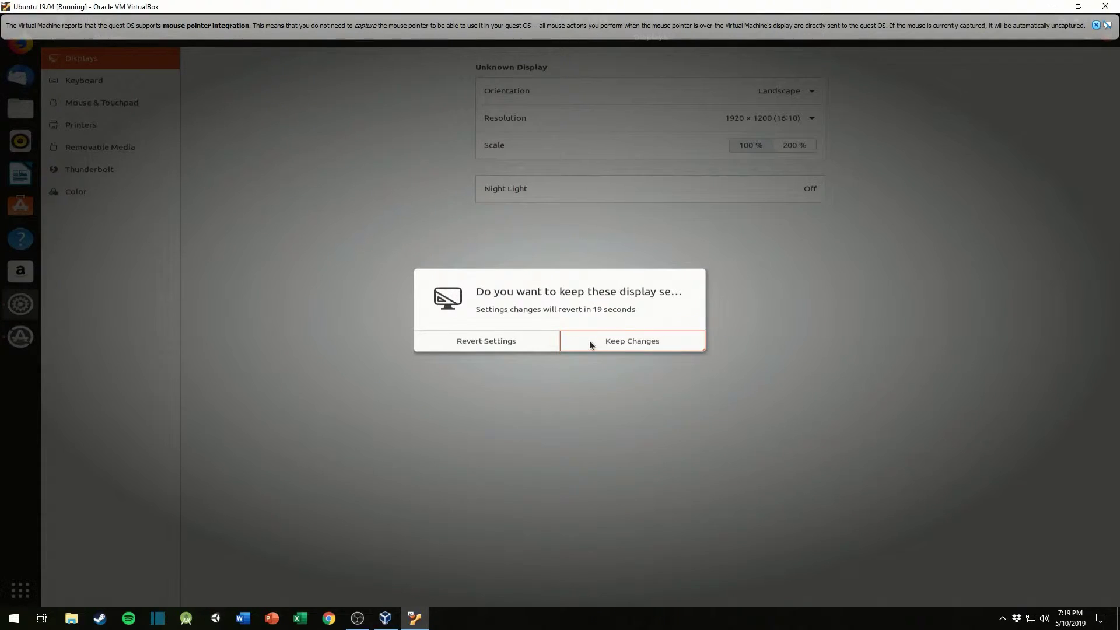
pyautogui.click(589, 340)
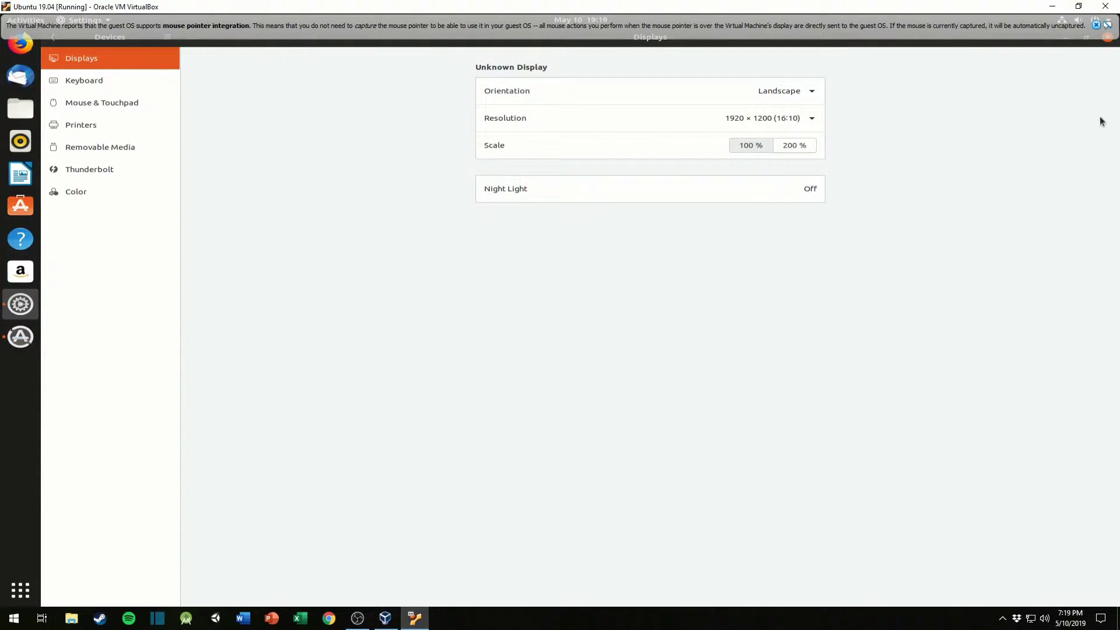
pyautogui.click(1098, 26)
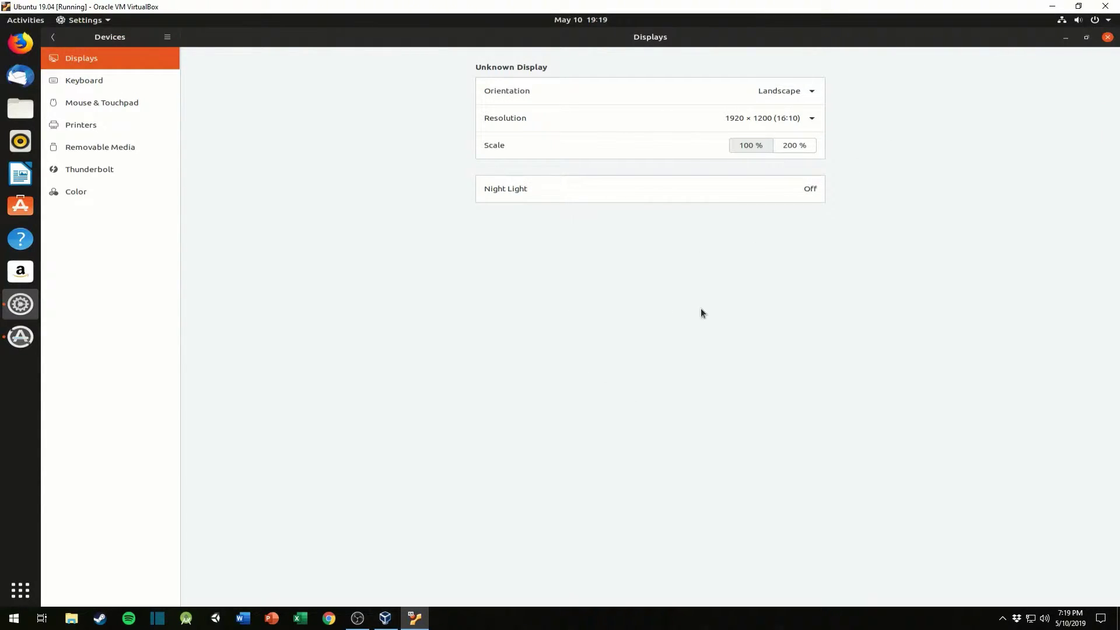
# Step: Try the 200 % display scale and revert the settings
pyautogui.click(799, 147)
pyautogui.click(752, 144)
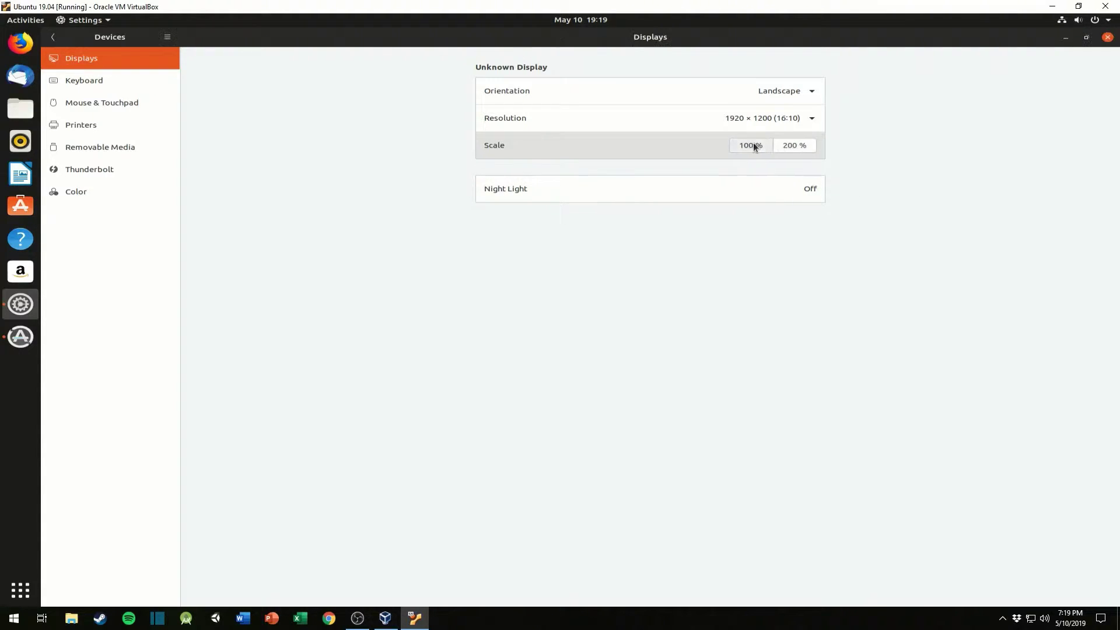
pyautogui.click(794, 143)
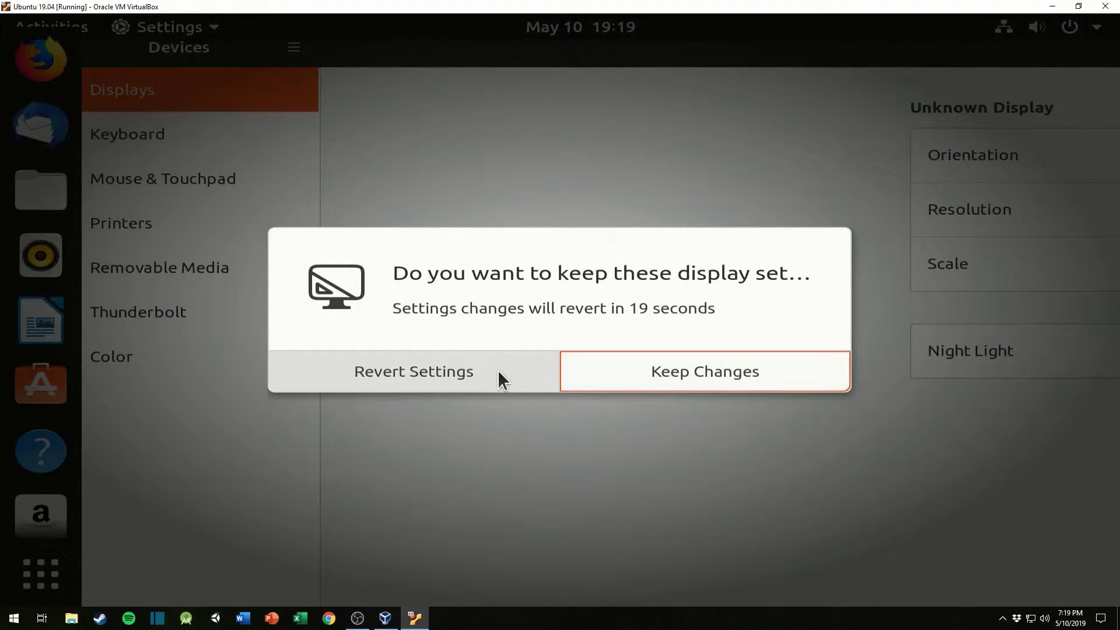
pyautogui.click(505, 367)
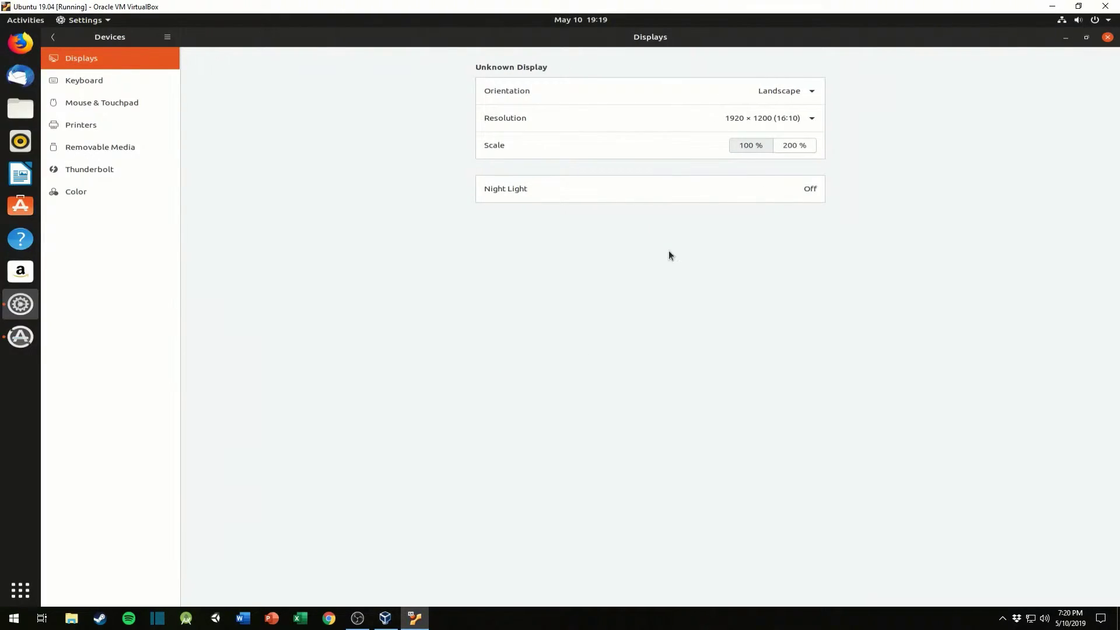
# Step: Close the display settings and install the software updates offered for Ubuntu 19.04
pyautogui.click(1107, 37)
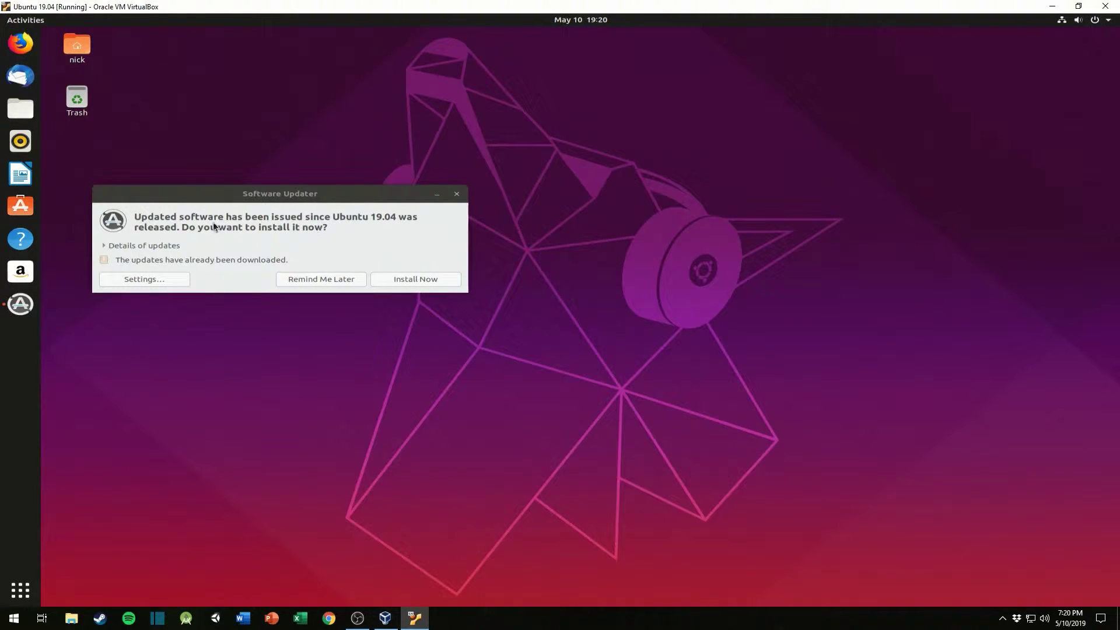
pyautogui.click(413, 280)
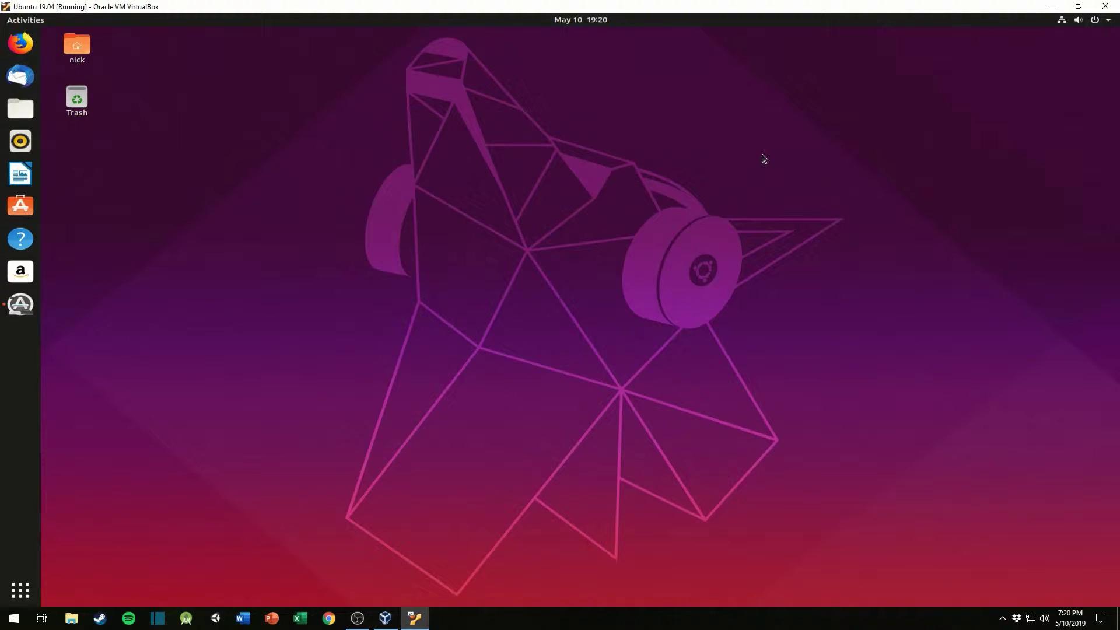
# Step: Switch the virtual machine to full-screen mode and reopen Ubuntu's display settings from the desktop
pyautogui.hotkey('ctrl', 'f')
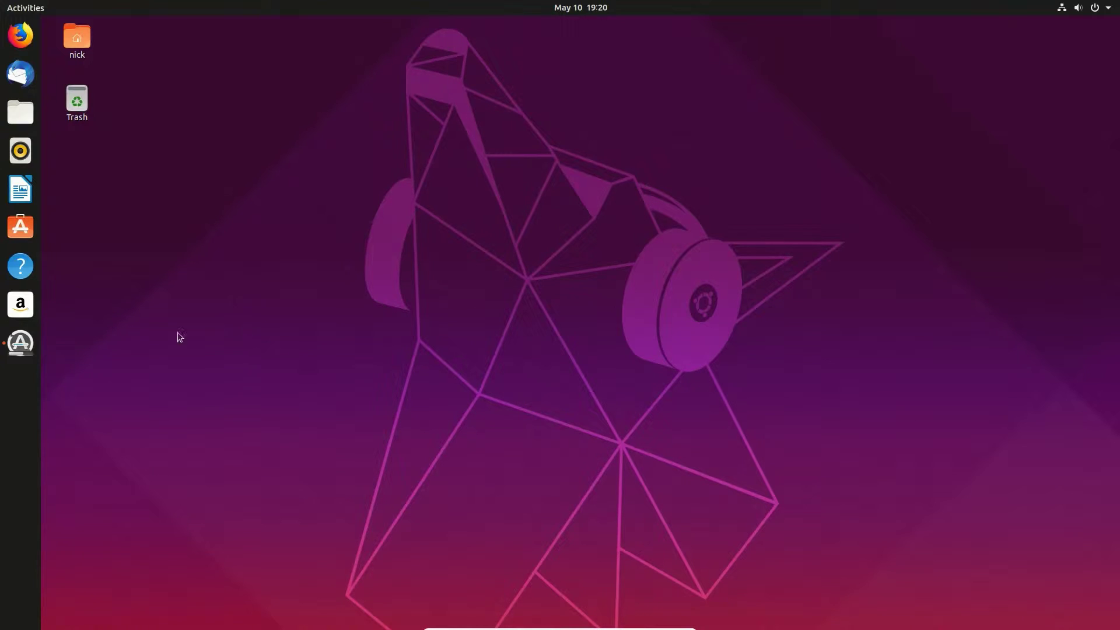
pyautogui.rightClick(361, 250)
pyautogui.click(408, 425)
pyautogui.click(101, 8)
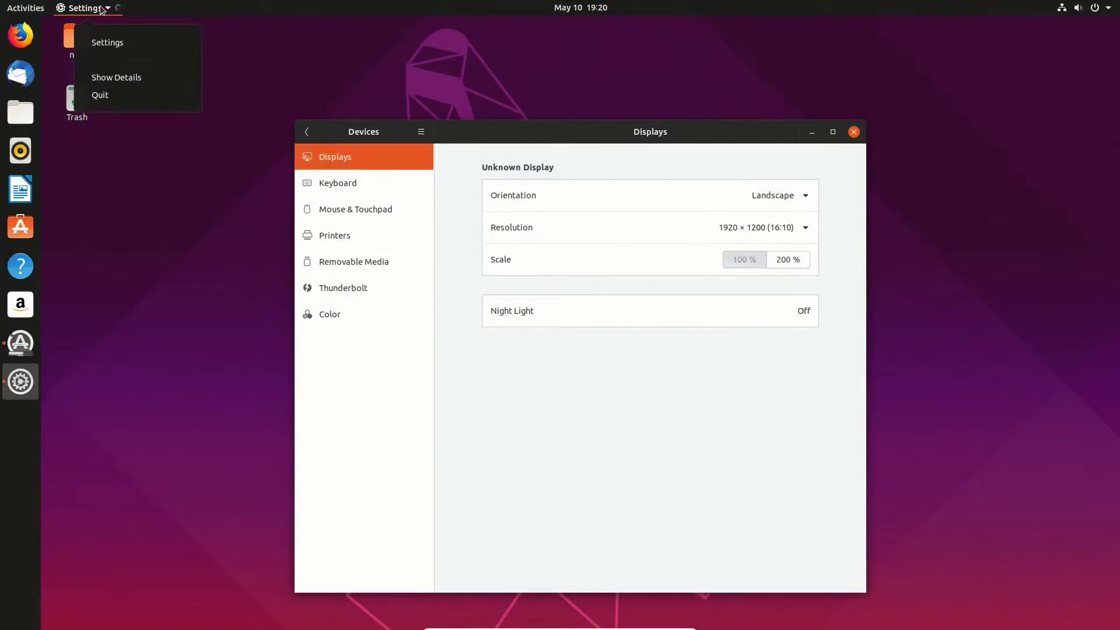
pyautogui.click(624, 410)
# Step: Set the full-screen display's resolution to 1360 × 768 (16:9), keep the changes and close the settings
pyautogui.click(782, 231)
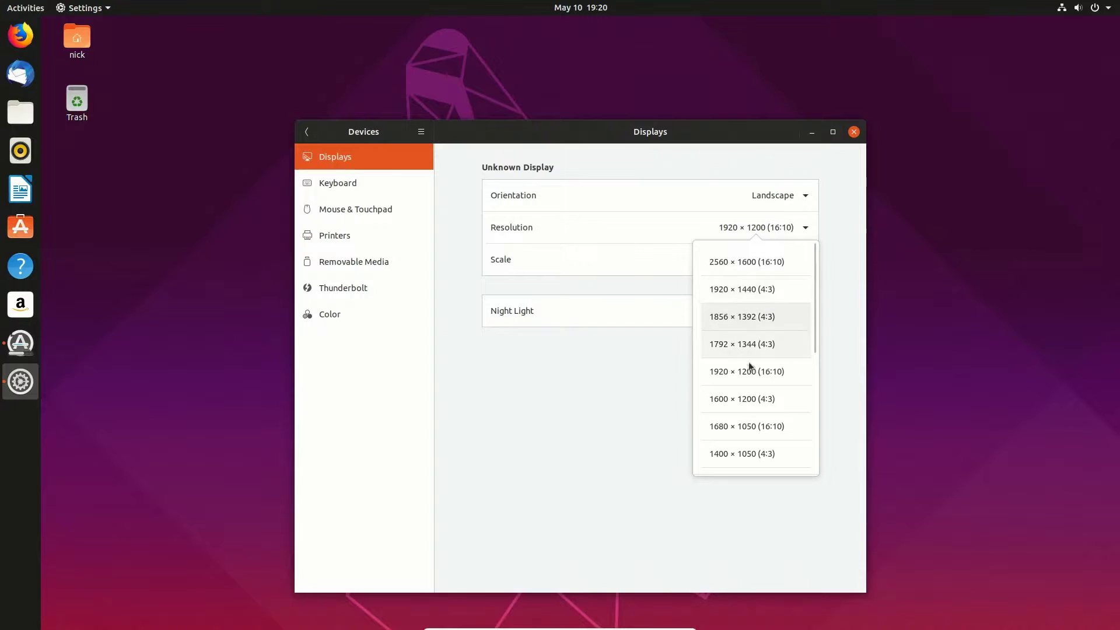
pyautogui.scroll(-1, 758, 420)
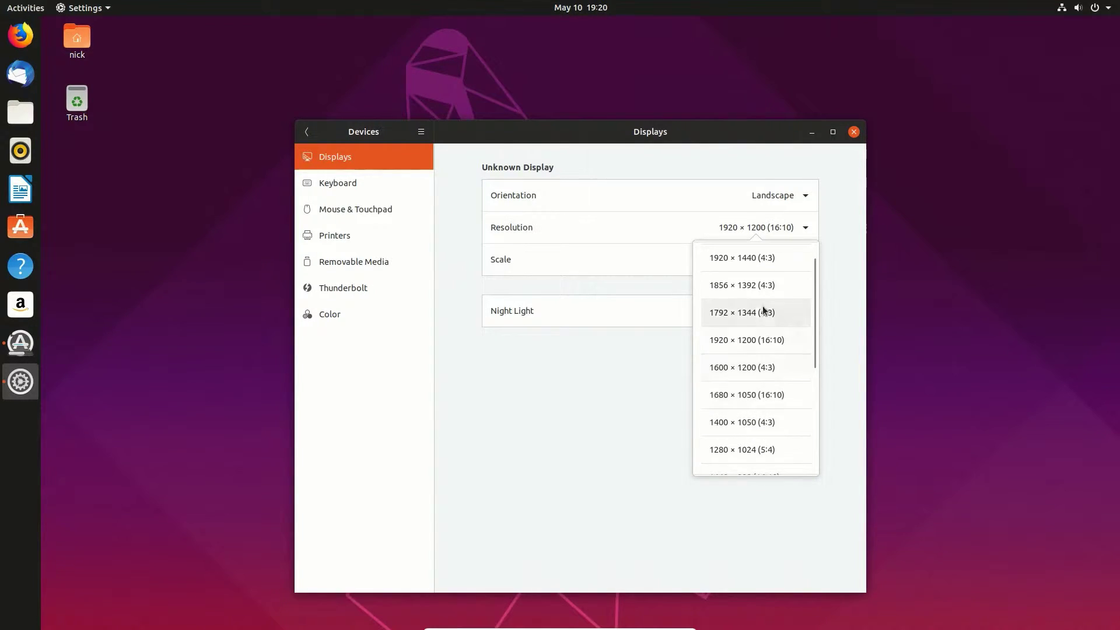
pyautogui.scroll(-2, 768, 330)
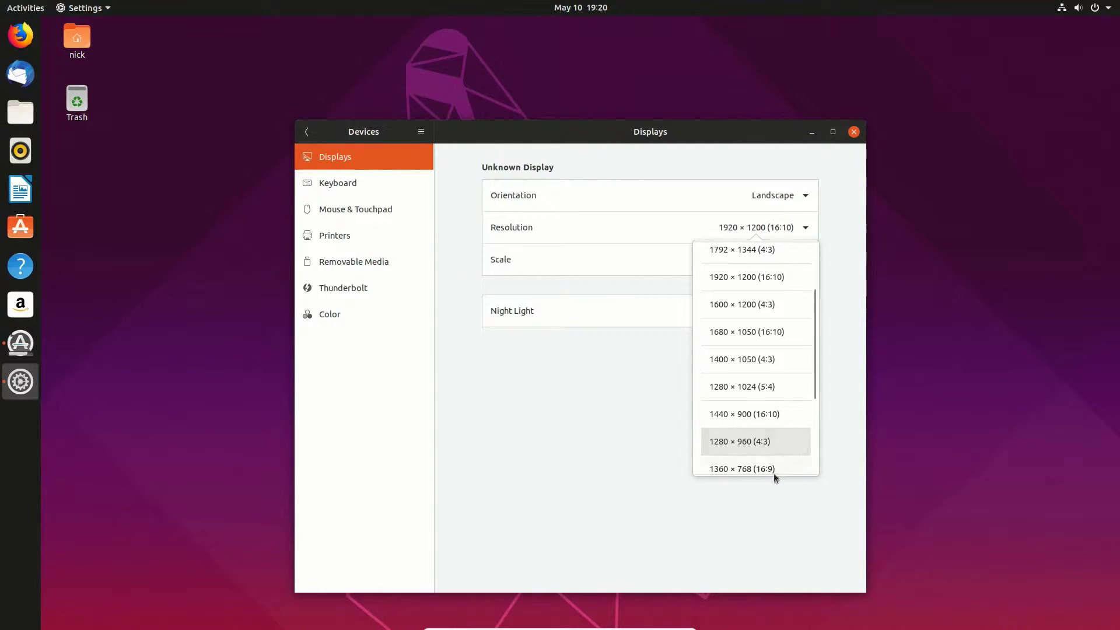
pyautogui.click(751, 469)
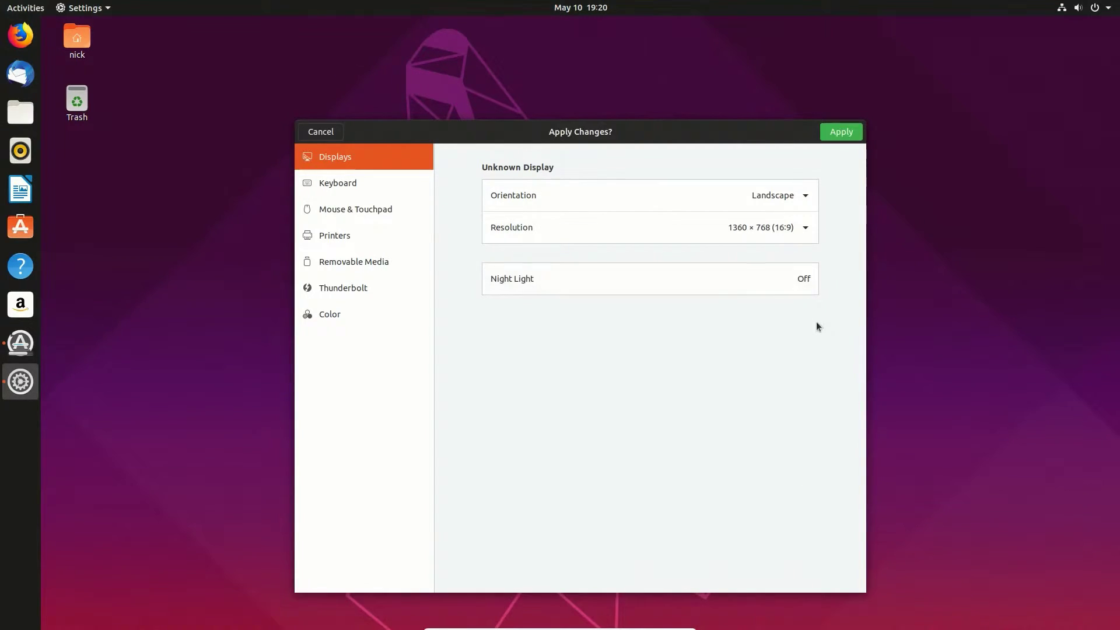
pyautogui.click(842, 132)
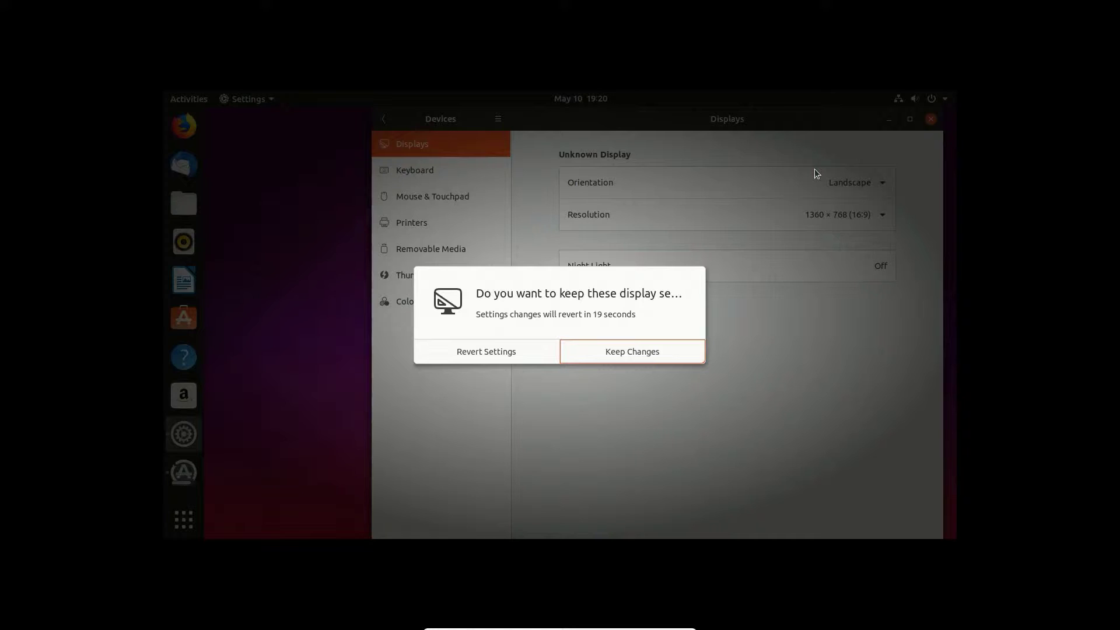
pyautogui.click(621, 356)
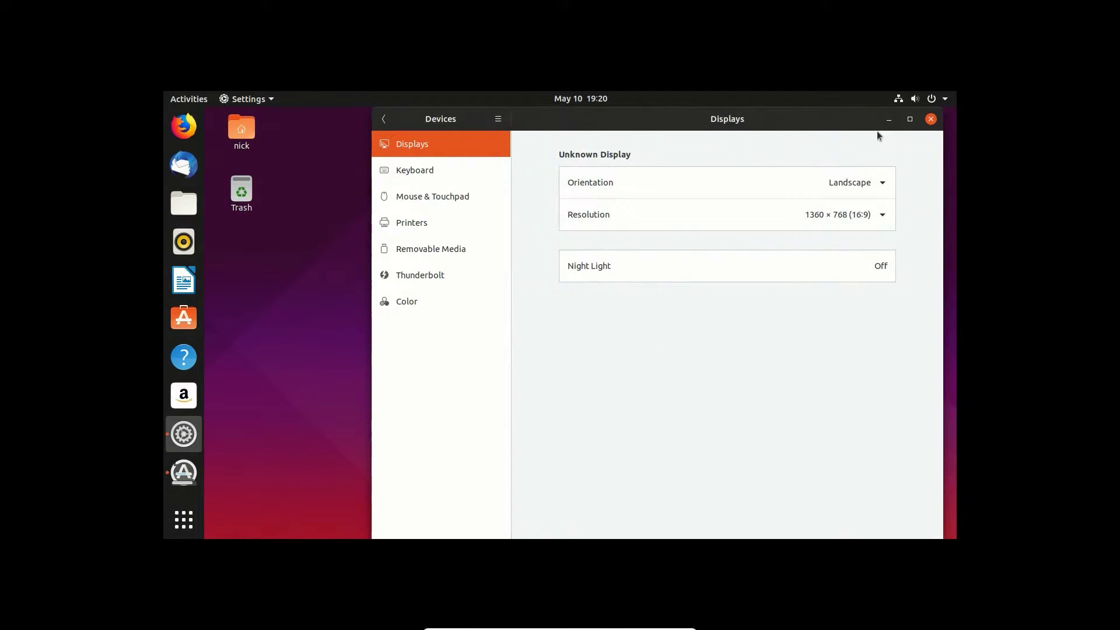
pyautogui.click(931, 119)
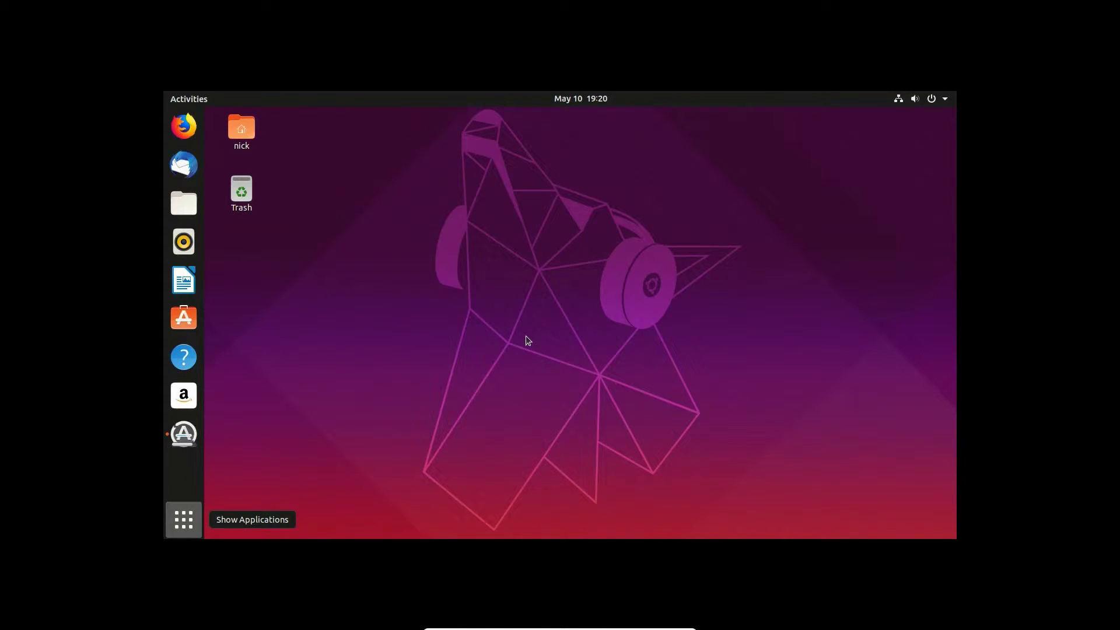
# Step: Browse the pages of installed applications in the overview and return to the desktop
pyautogui.press('super')
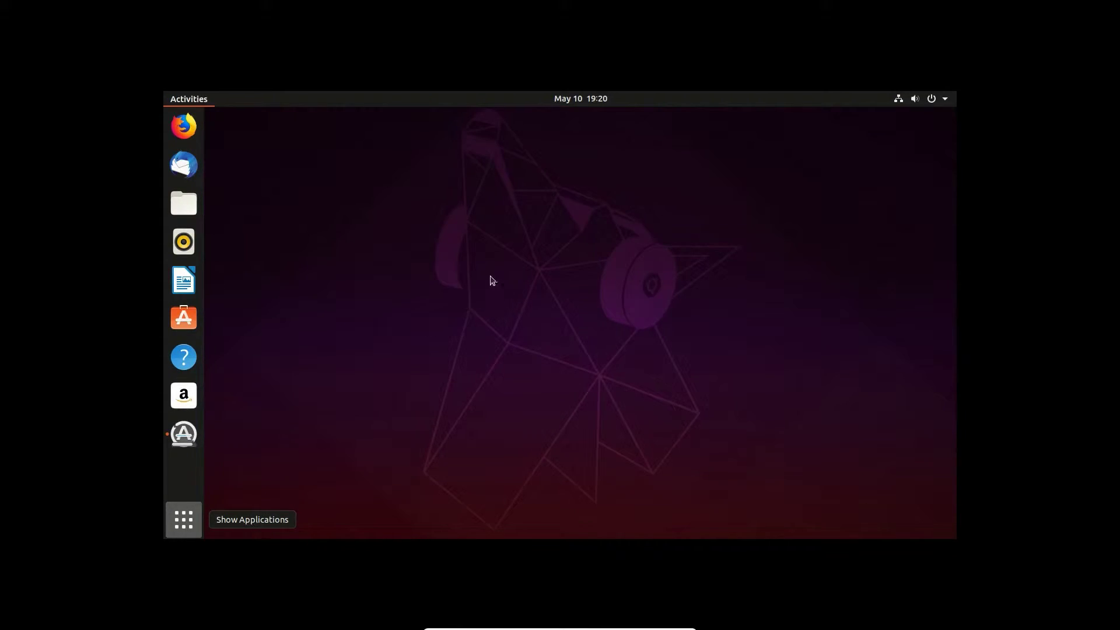
pyautogui.press('super+a')
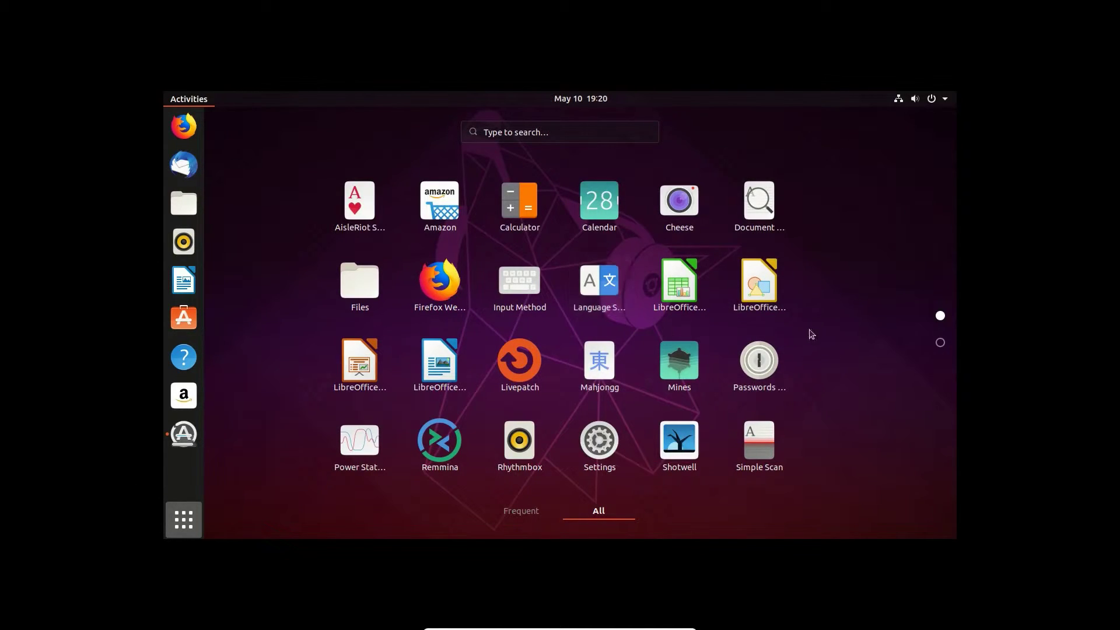
pyautogui.scroll(-1, 695, 341)
pyautogui.scroll(1, 645, 344)
pyautogui.click(177, 512)
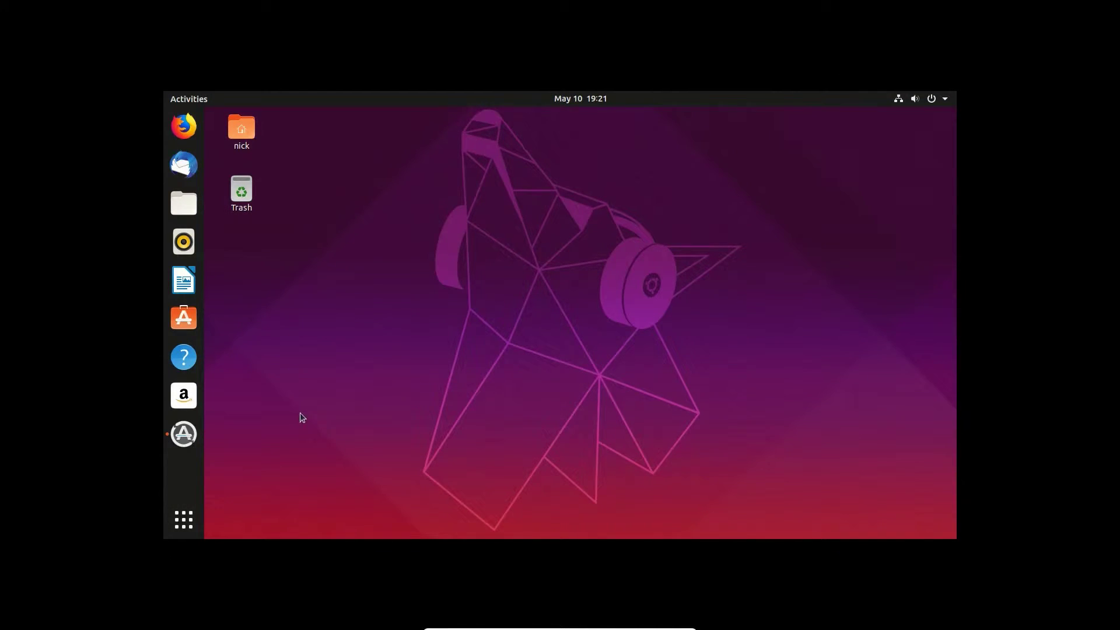
pyautogui.press('super+a')
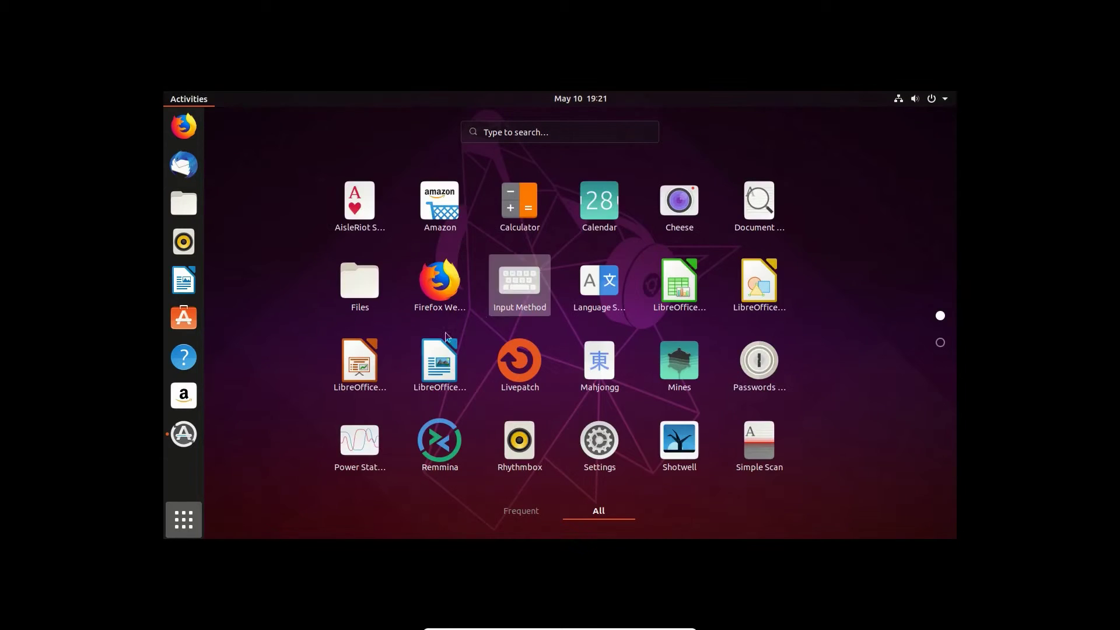
pyautogui.click(169, 525)
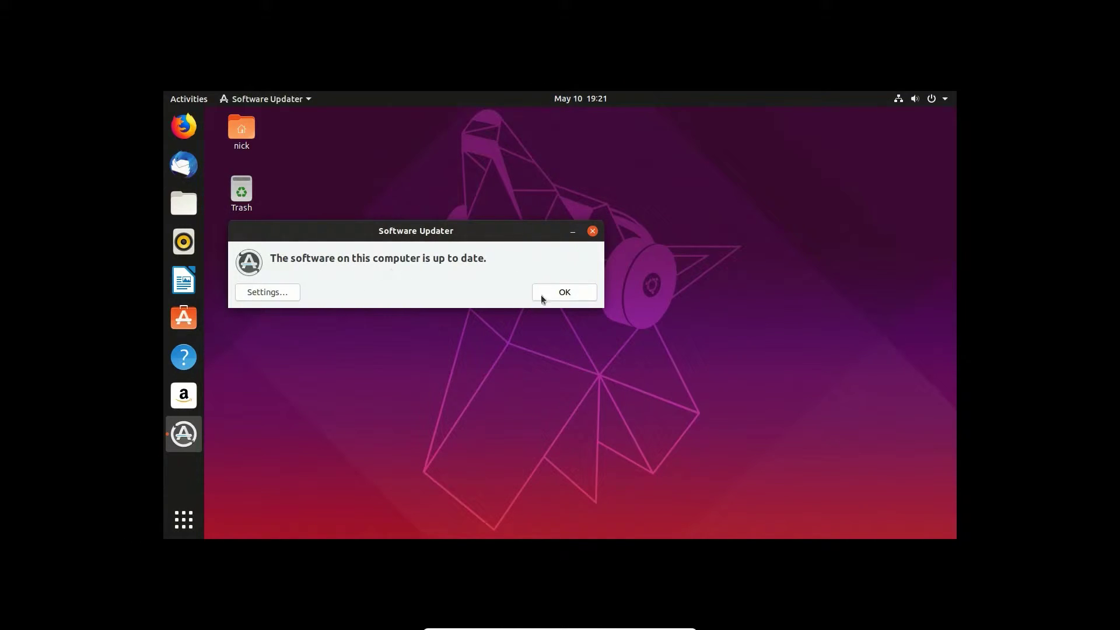
# Step: Dismiss the Software Updater, open a terminal and run sudo apt-get update, authenticating with the account password
pyautogui.click(575, 299)
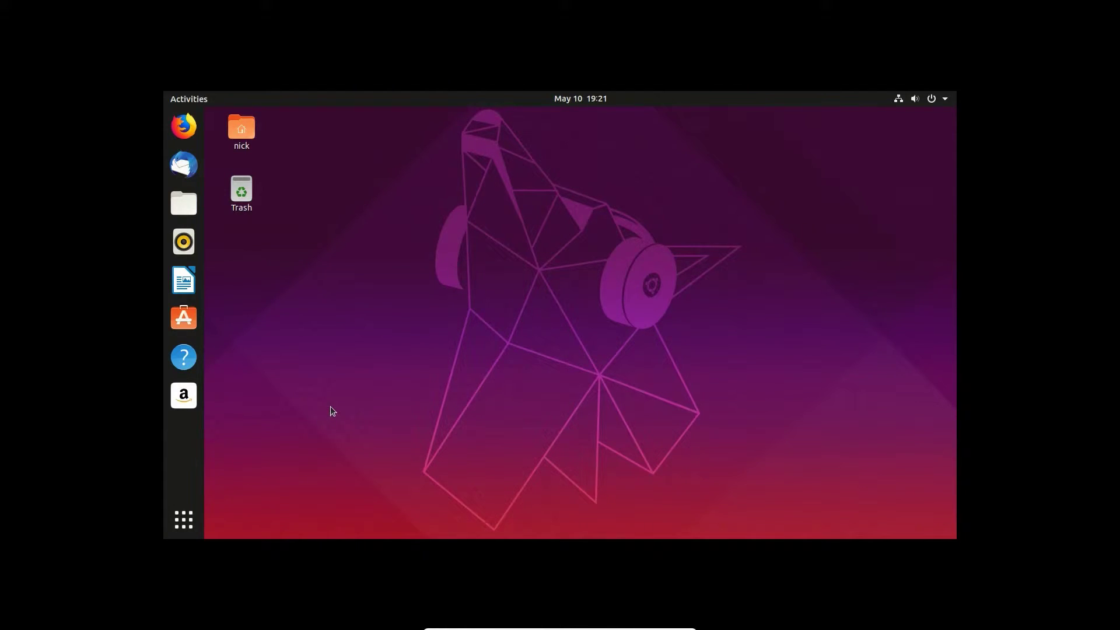
pyautogui.hotkey('ctrl', 'alt', 't')
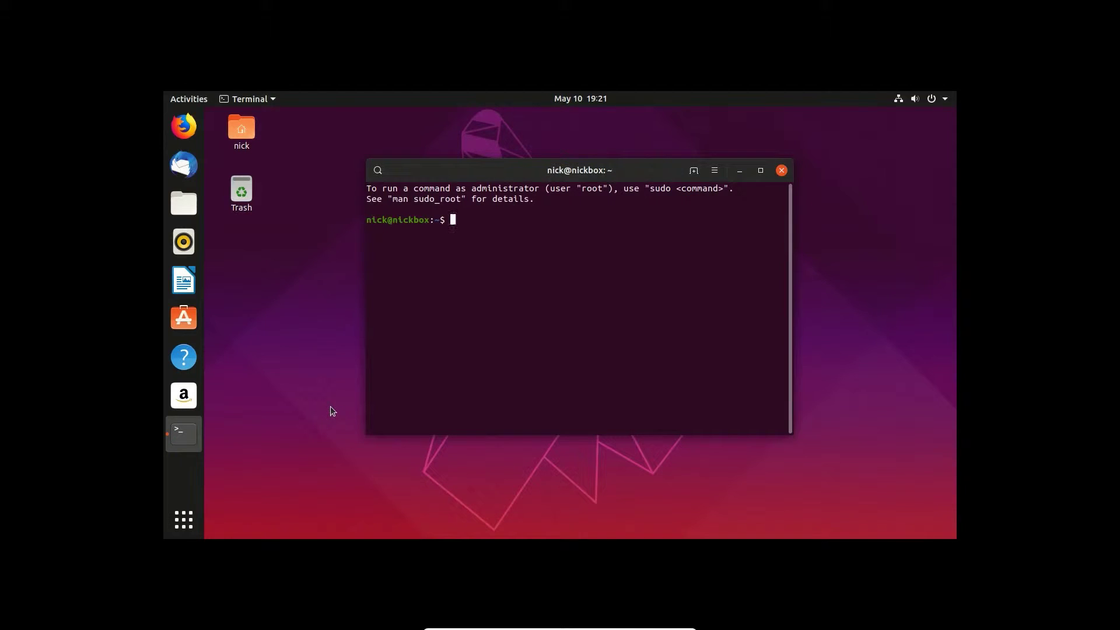
pyautogui.write('sudo apt-get update')
pyautogui.press('Return')
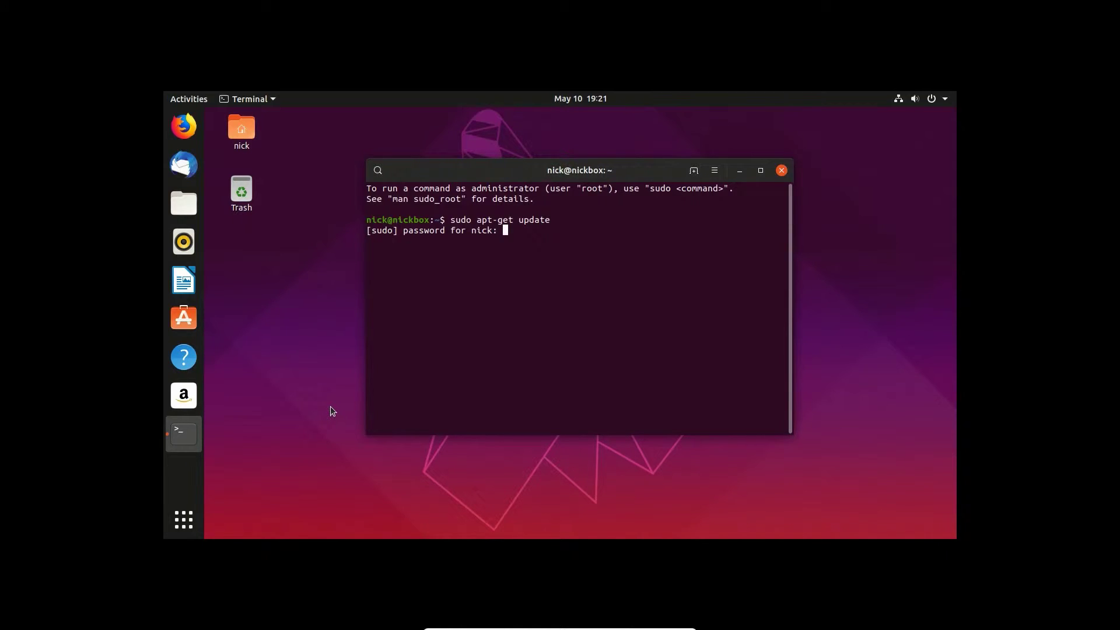
pyautogui.press('Return')
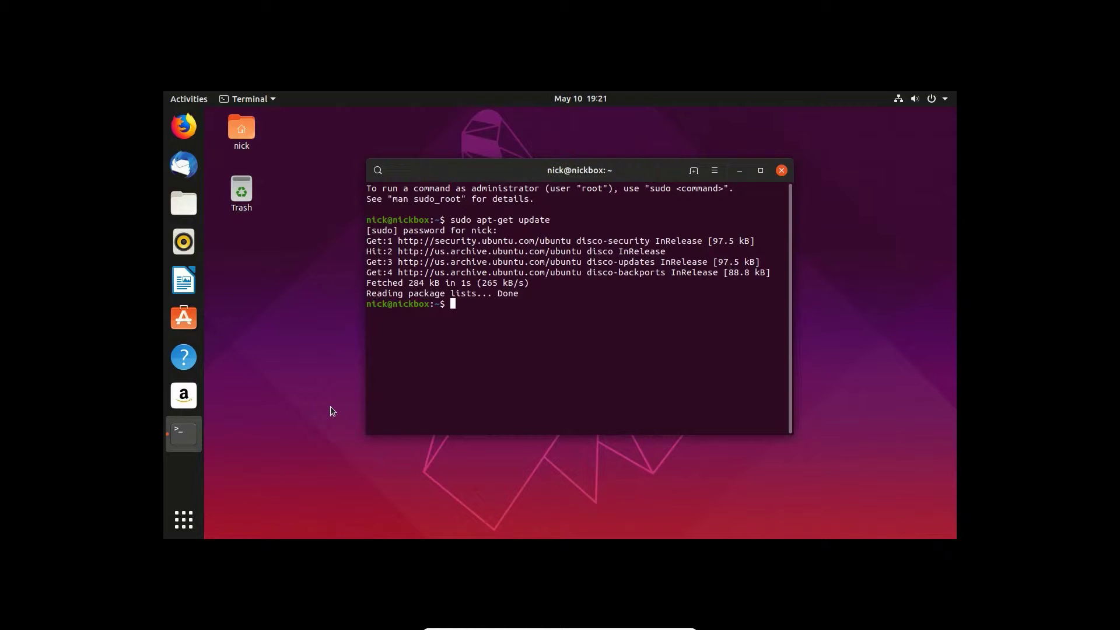
# Step: Run sudo apt upgrade in the terminal and exit the session
pyautogui.write('sudo apt upgrade')
pyautogui.press('Return')
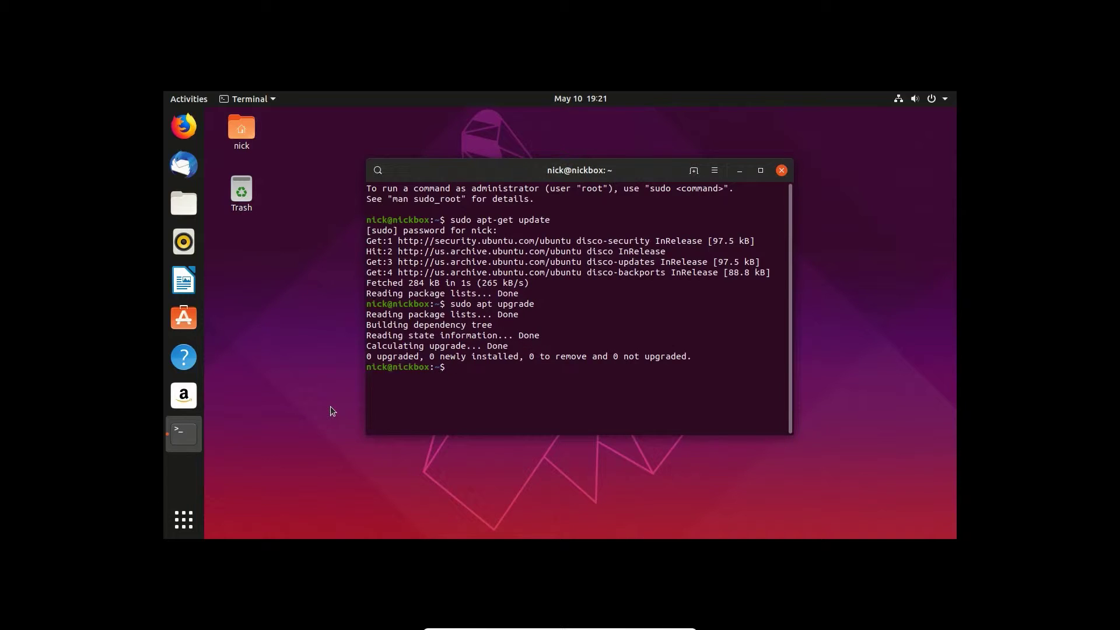
pyautogui.write('exit')
pyautogui.press('Return')
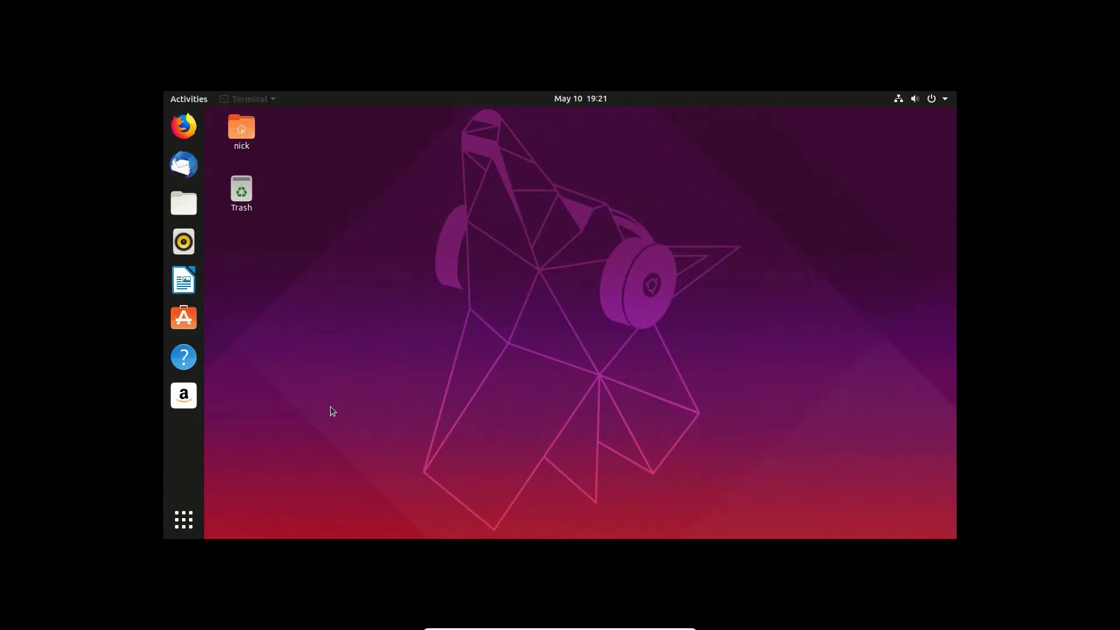
pyautogui.moveTo(707, 380); pyautogui.dragTo(459, 254)
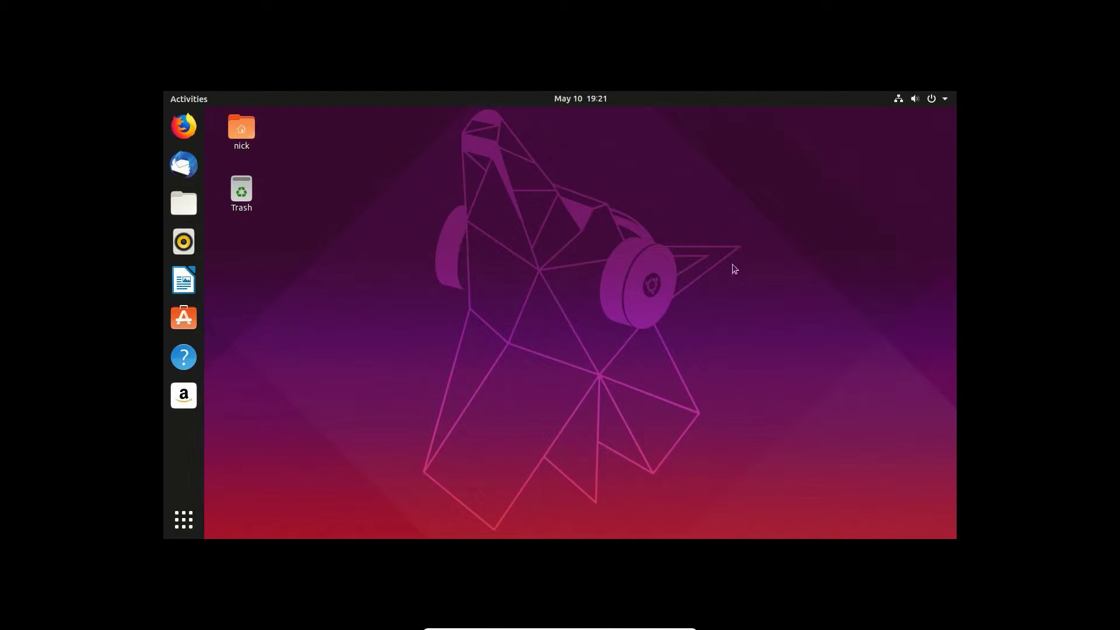
# Step: Open Ubuntu's wired network settings and disconnect the virtual machine's network adapter
pyautogui.click(898, 101)
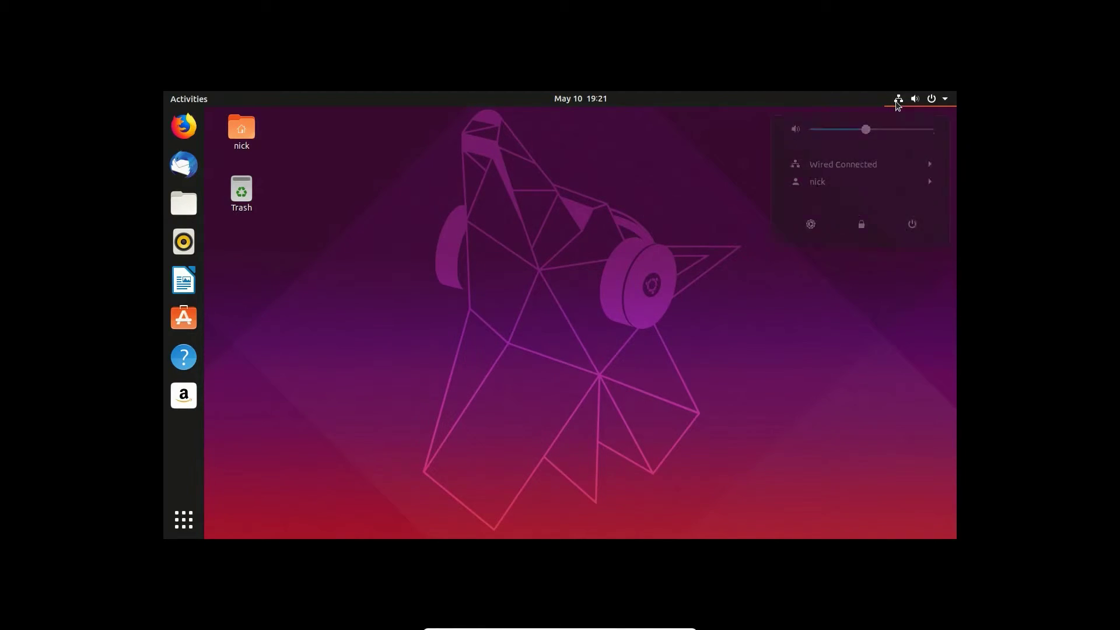
pyautogui.click(835, 170)
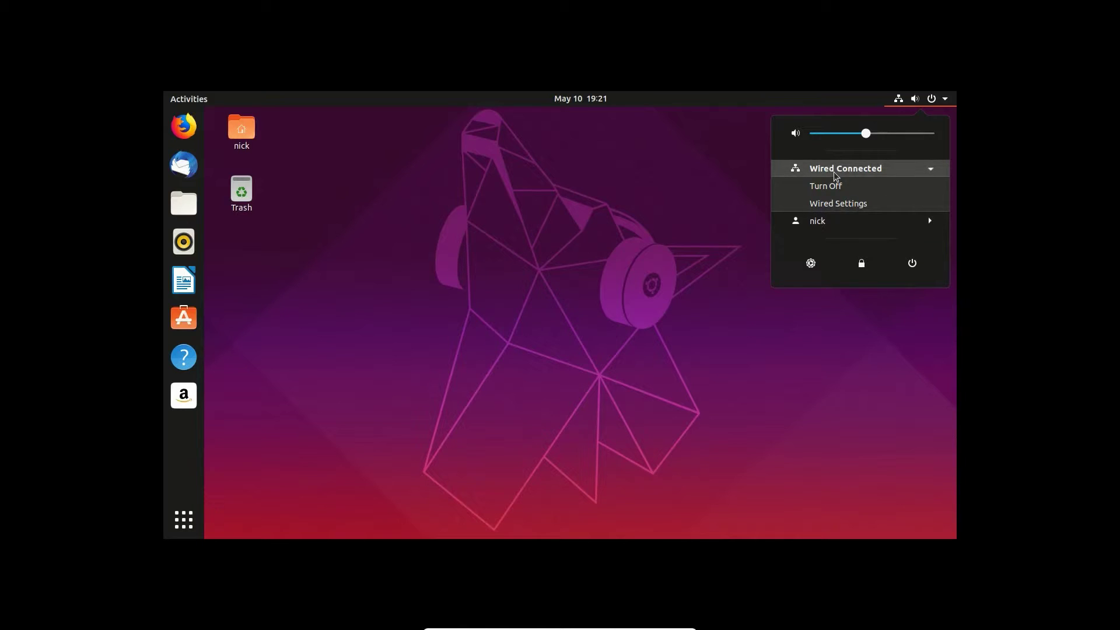
pyautogui.click(844, 204)
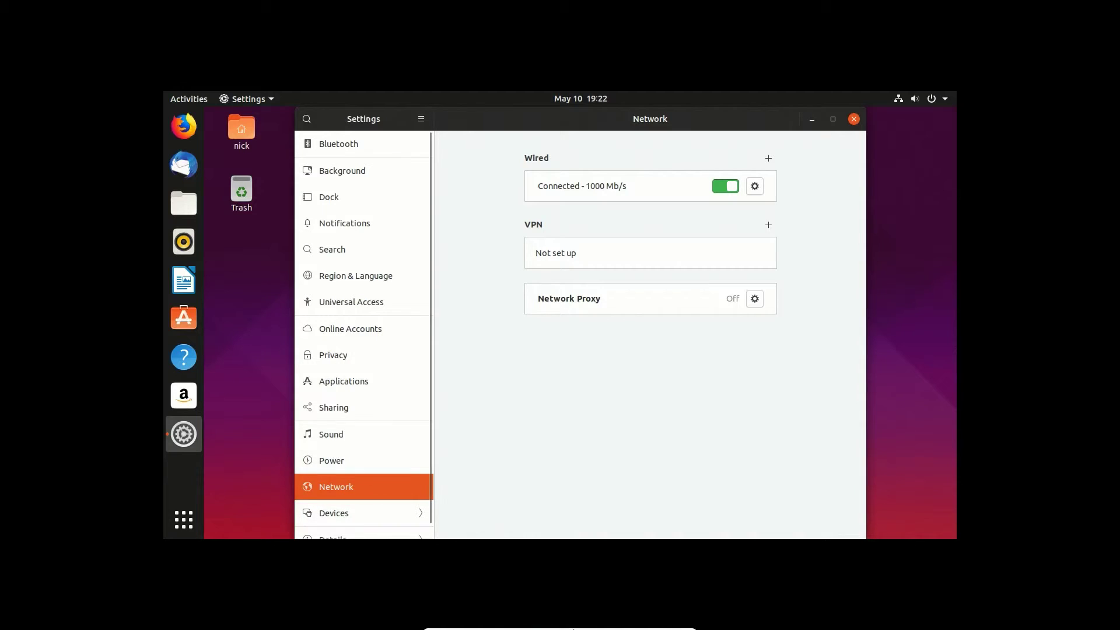
pyautogui.click(554, 623)
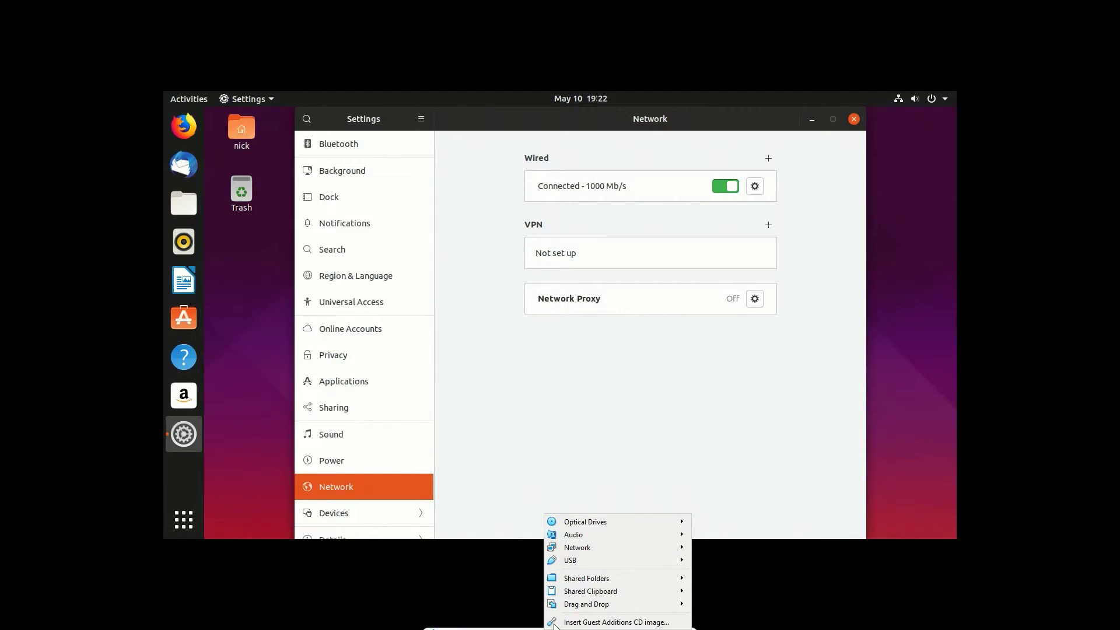
pyautogui.moveTo(589, 551)
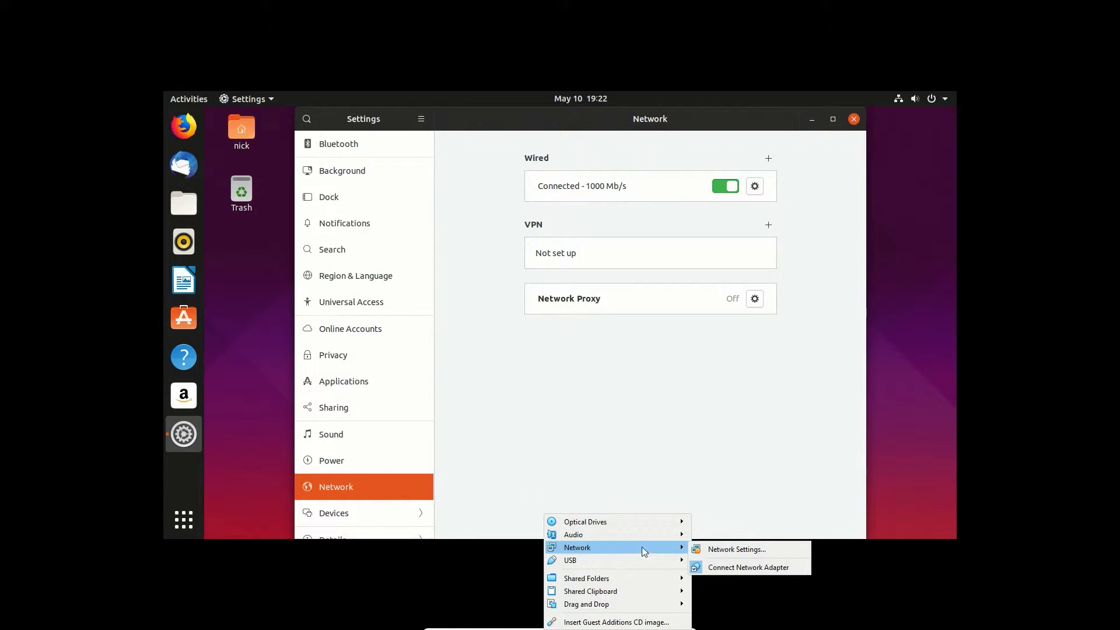
pyautogui.click(744, 567)
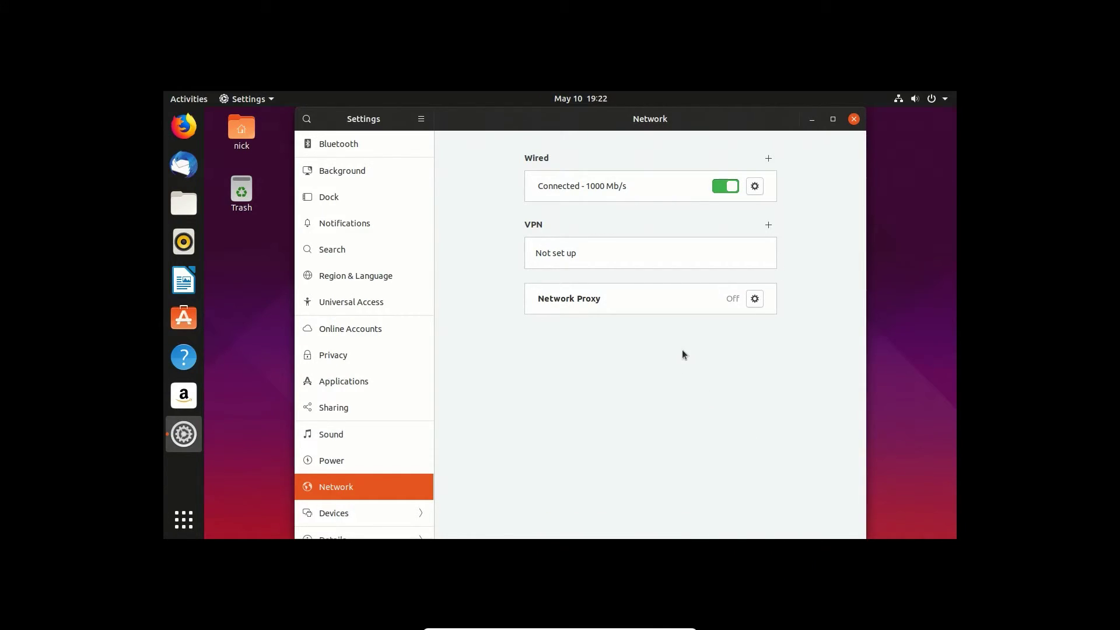
# Step: Attach the host's ATHEROS USB2.0 WLAN [0108] USB device to the virtual machine
pyautogui.moveTo(569, 627)
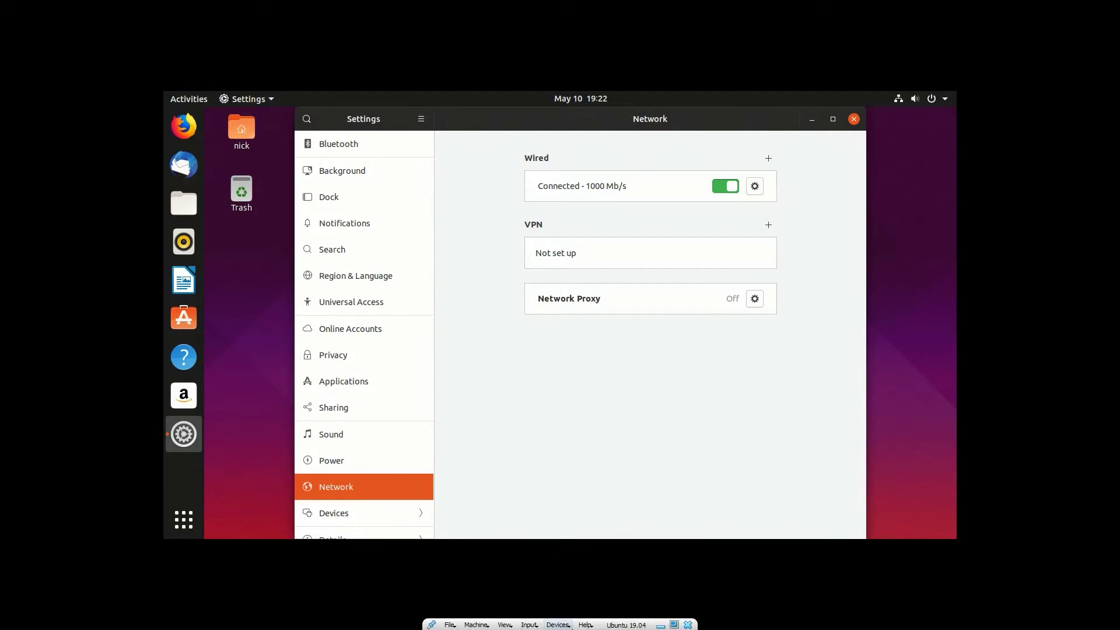
pyautogui.click(559, 625)
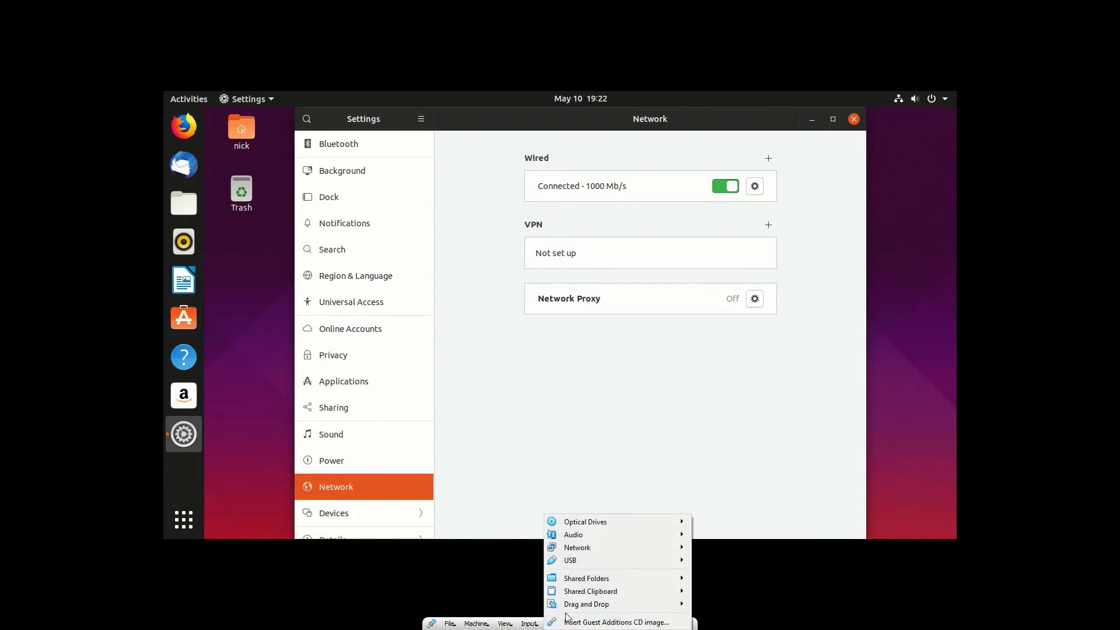
pyautogui.moveTo(642, 560)
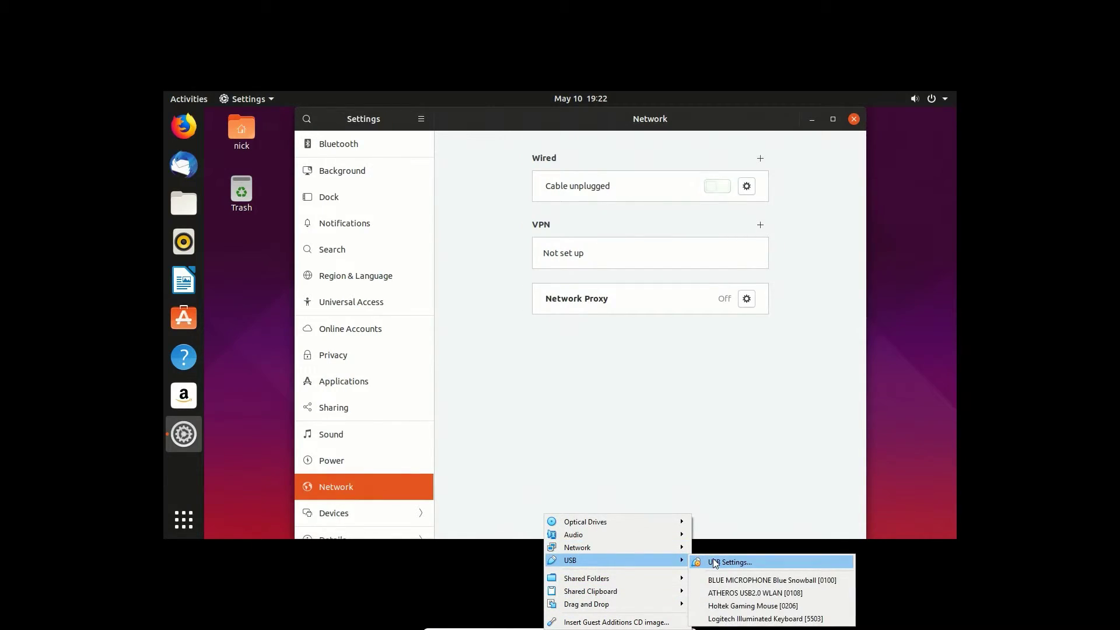
pyautogui.click(747, 594)
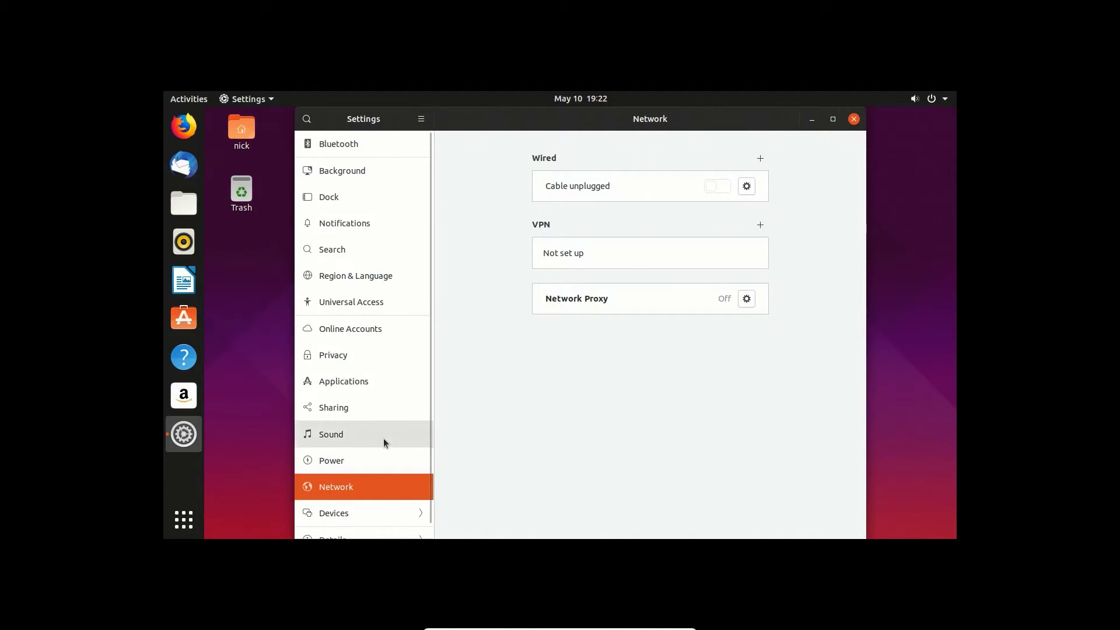
# Step: Look through the Network and Power settings for Wi-Fi options
pyautogui.scroll(-1, 384, 442)
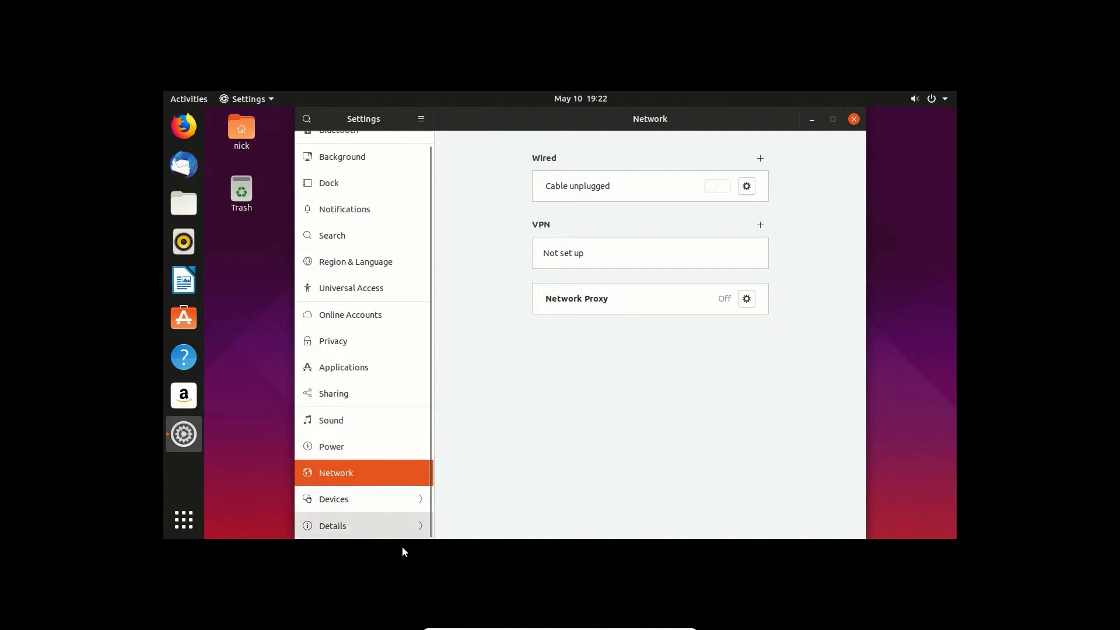
pyautogui.scroll(2, 406, 464)
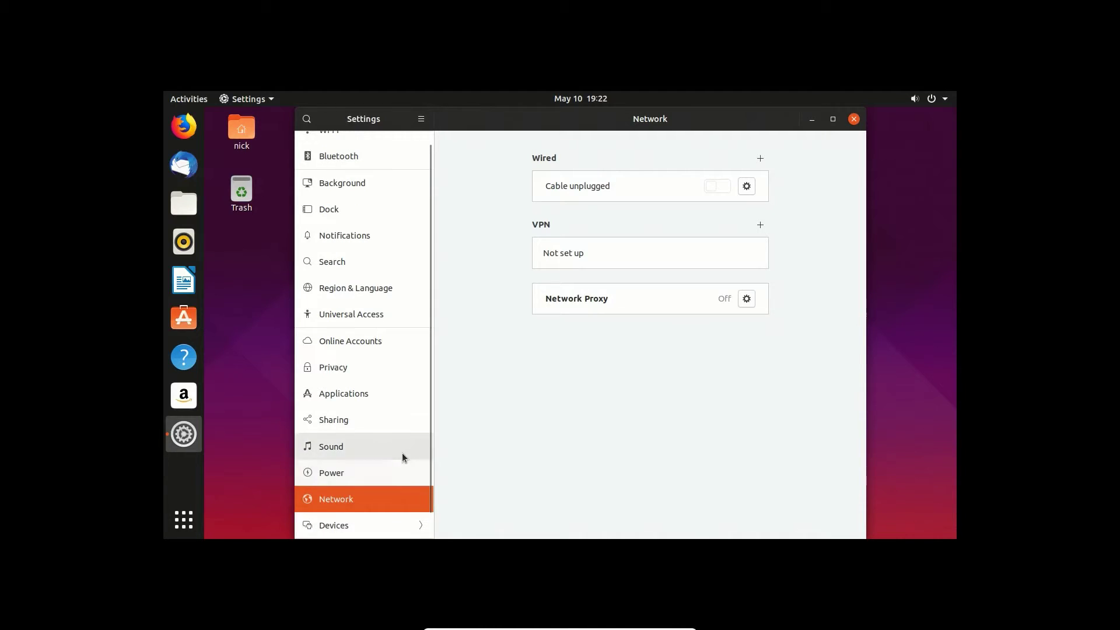
pyautogui.click(352, 474)
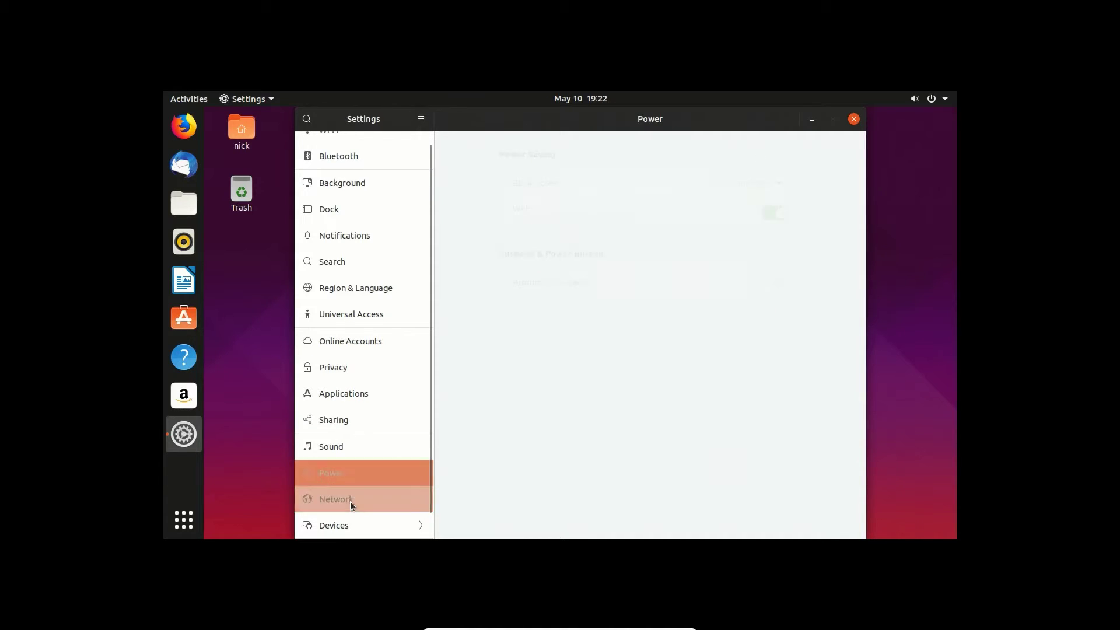
pyautogui.click(349, 499)
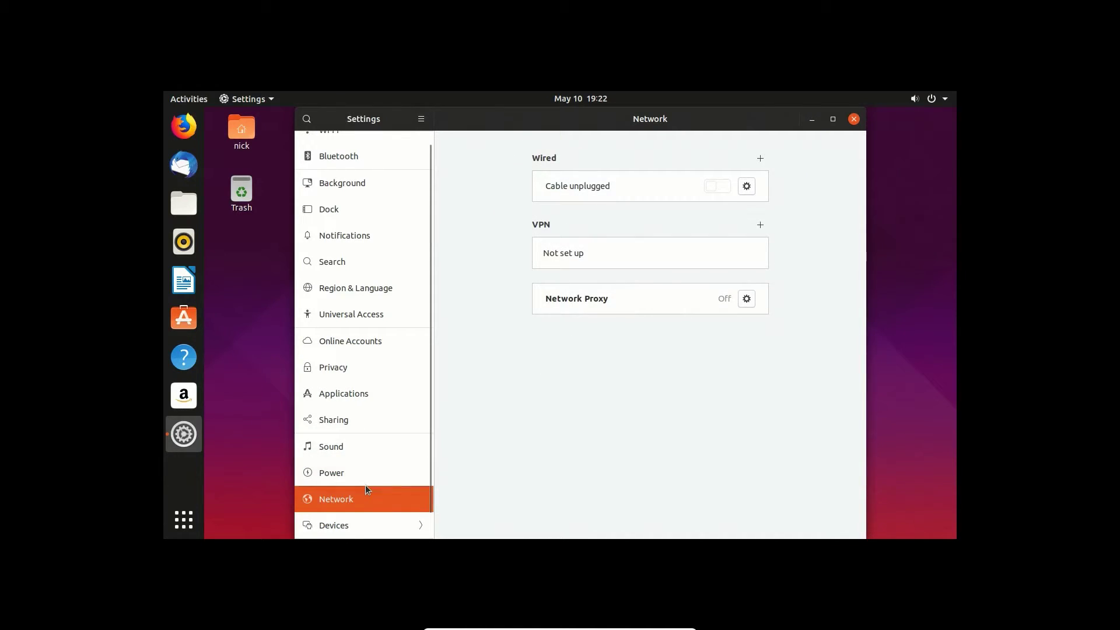
pyautogui.click(349, 475)
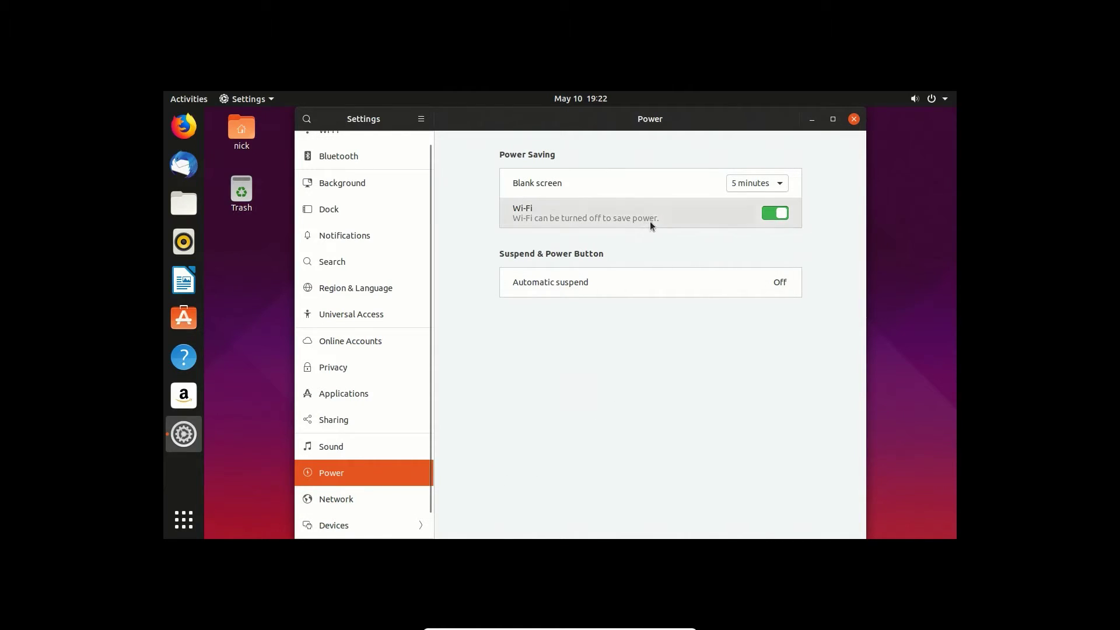
# Step: Connect Ubuntu to the CowsArePretty wireless network, entering the Wi-Fi password
pyautogui.click(914, 100)
pyautogui.click(849, 168)
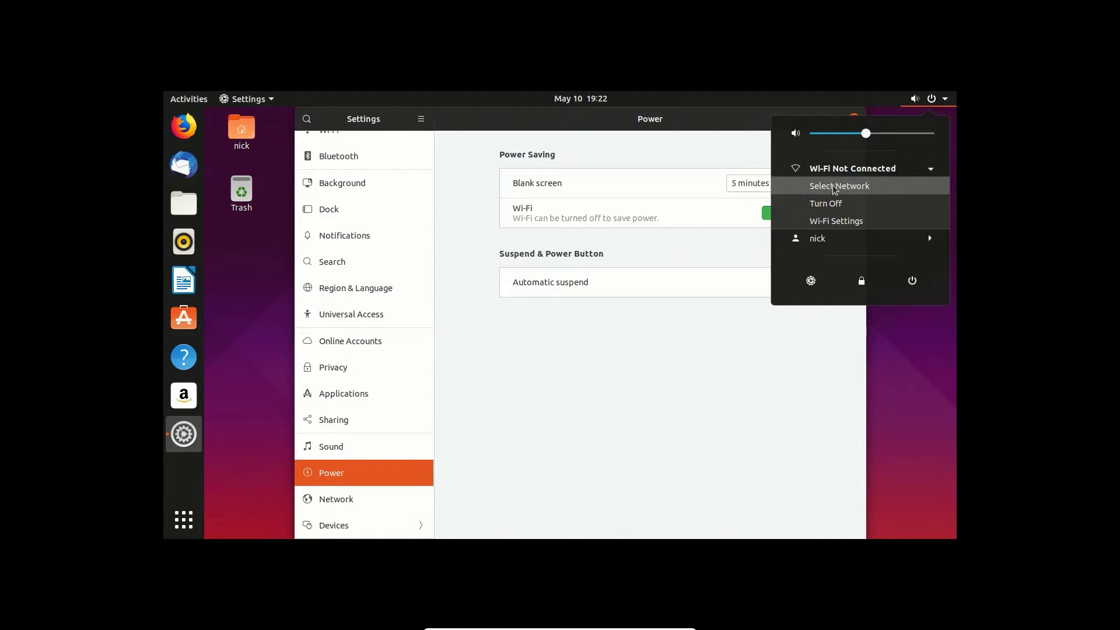
pyautogui.click(835, 184)
pyautogui.click(490, 245)
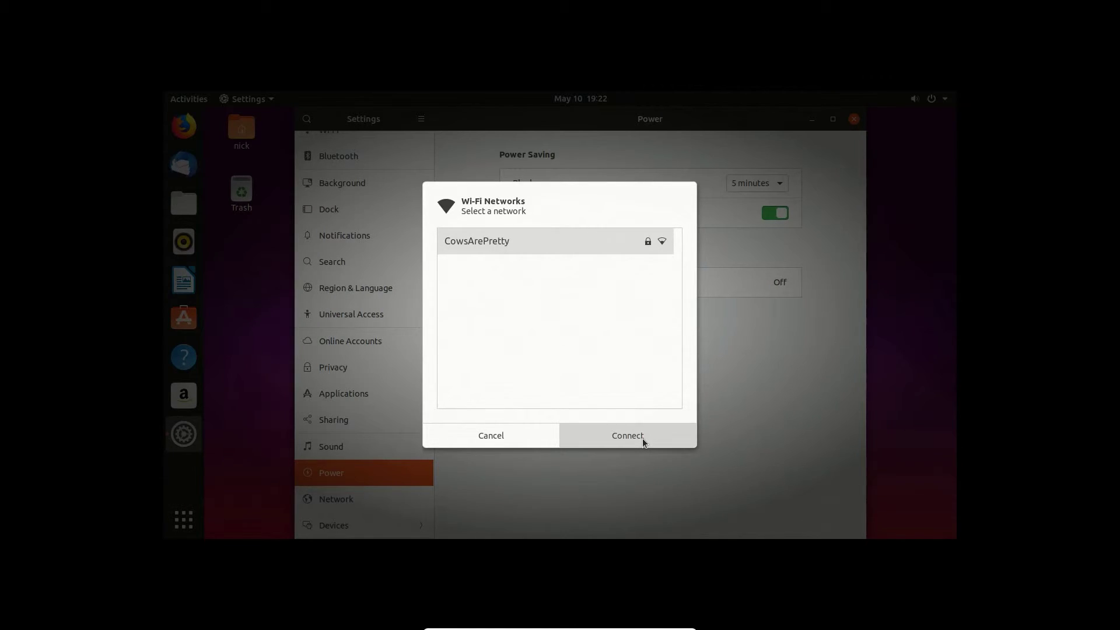
pyautogui.click(628, 436)
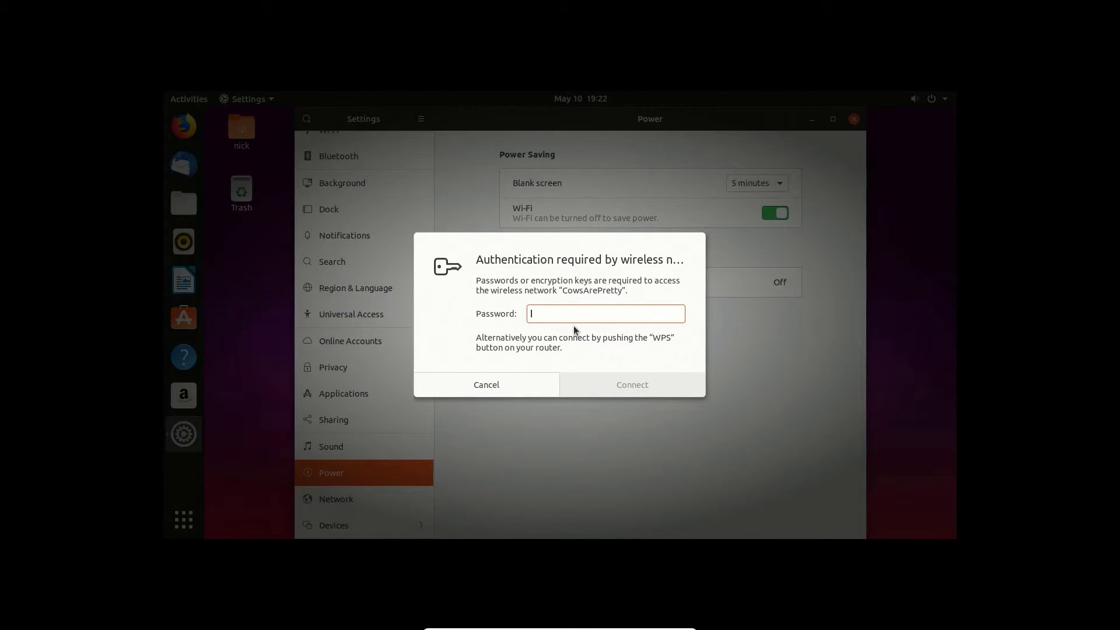
pyautogui.write('●●●●●●●●')
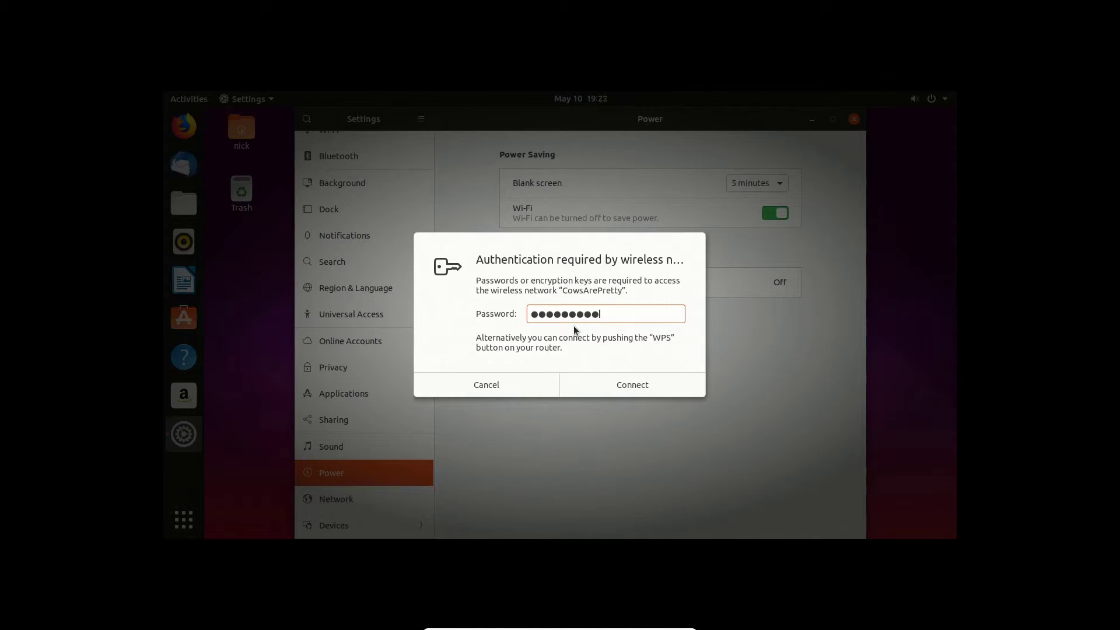
pyautogui.write('●●●●●')
pyautogui.press('Return')
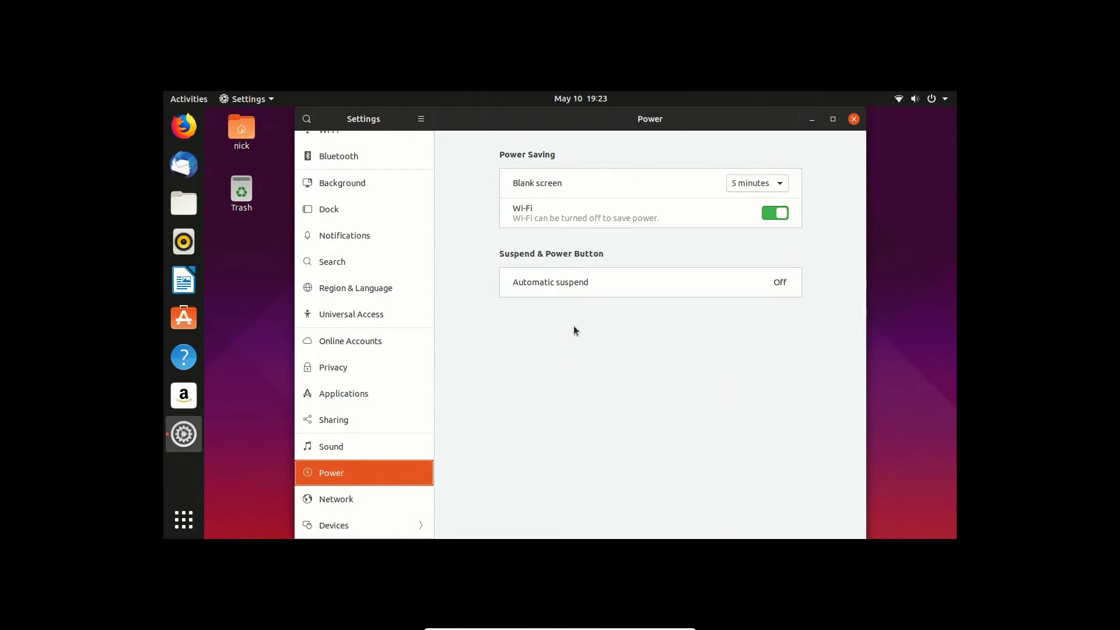
# Step: Check the active wireless connection, test it by loading google.com in Firefox and close the browser
pyautogui.click(901, 99)
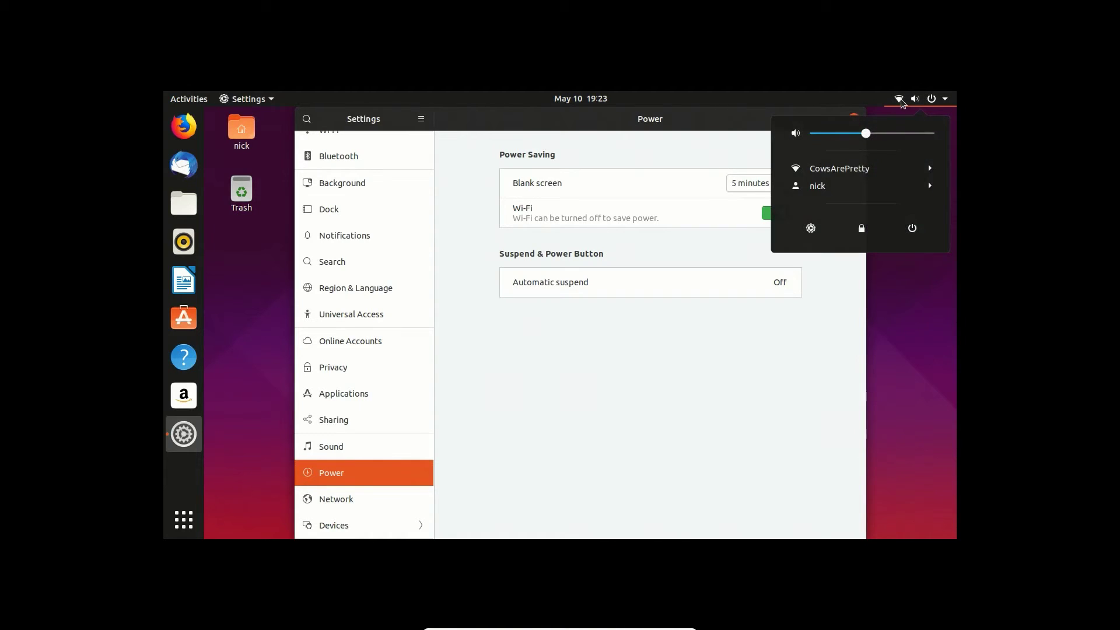
pyautogui.click(484, 422)
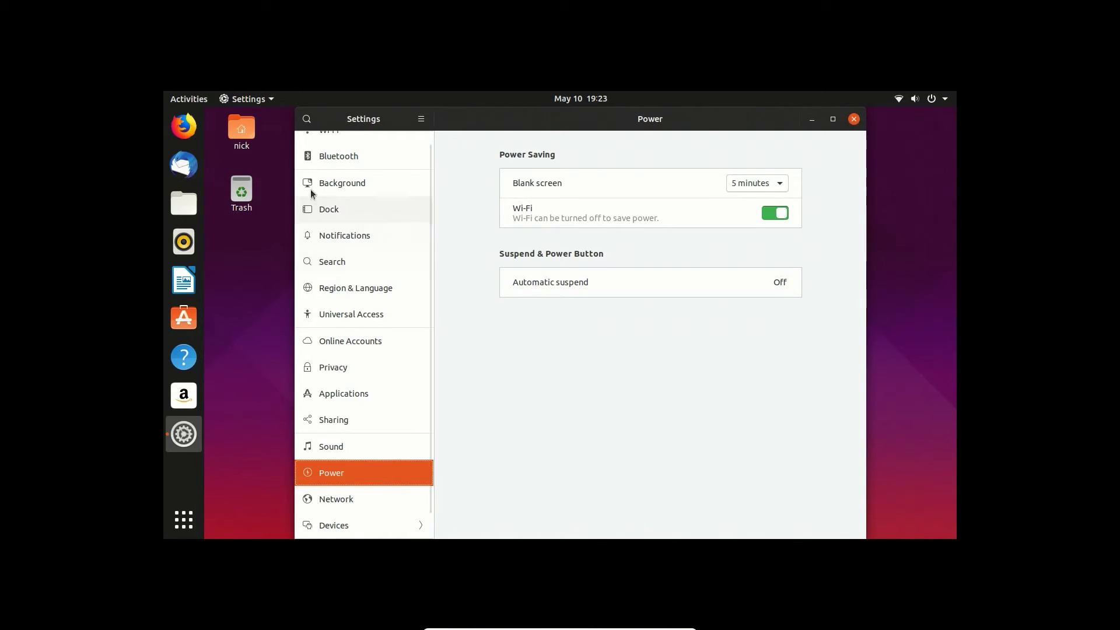
pyautogui.click(184, 126)
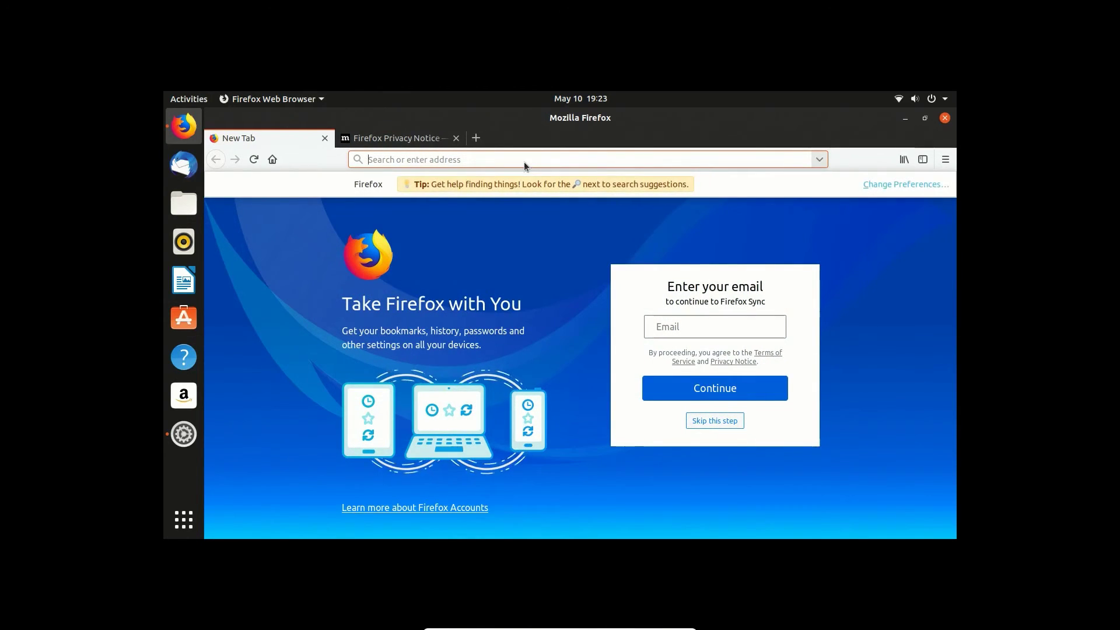
pyautogui.write('googe')
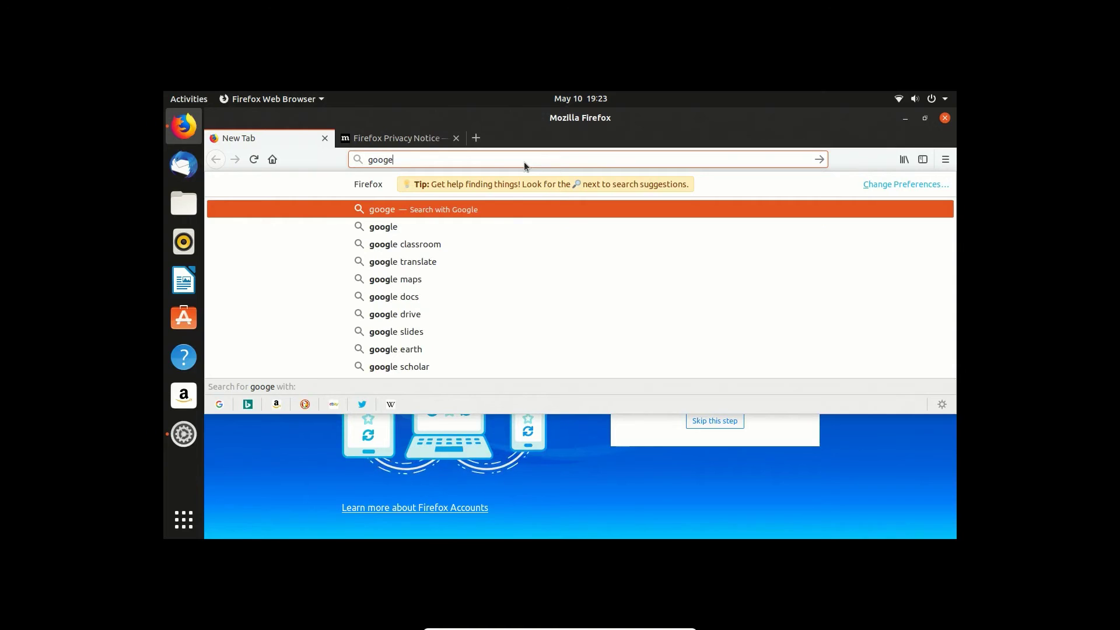
pyautogui.press('BackSpace')
pyautogui.write('le.co')
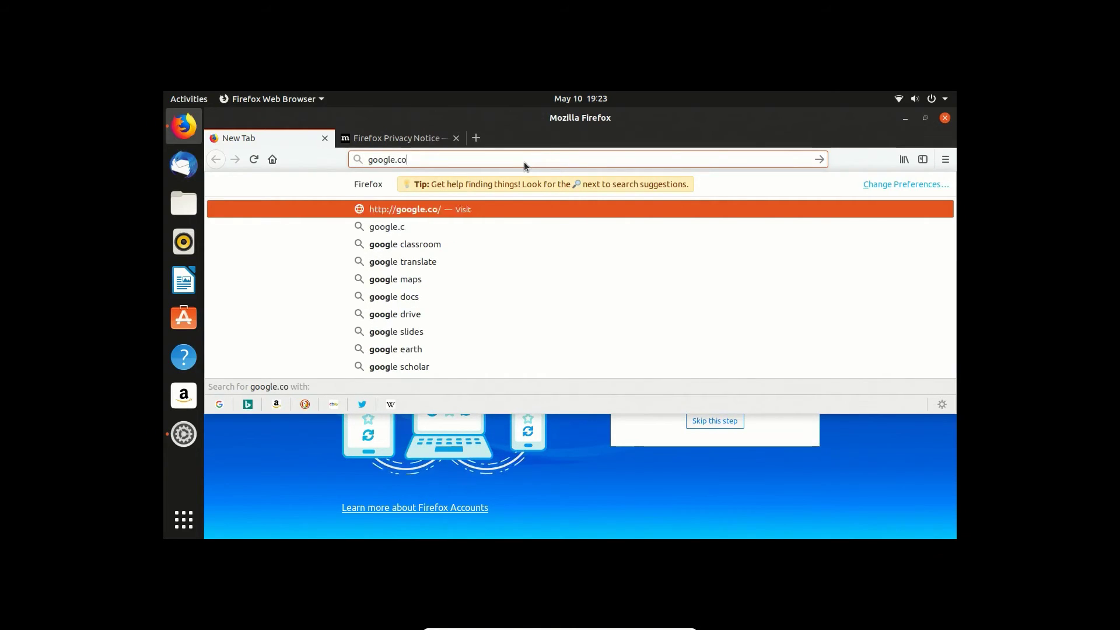
pyautogui.press('Return')
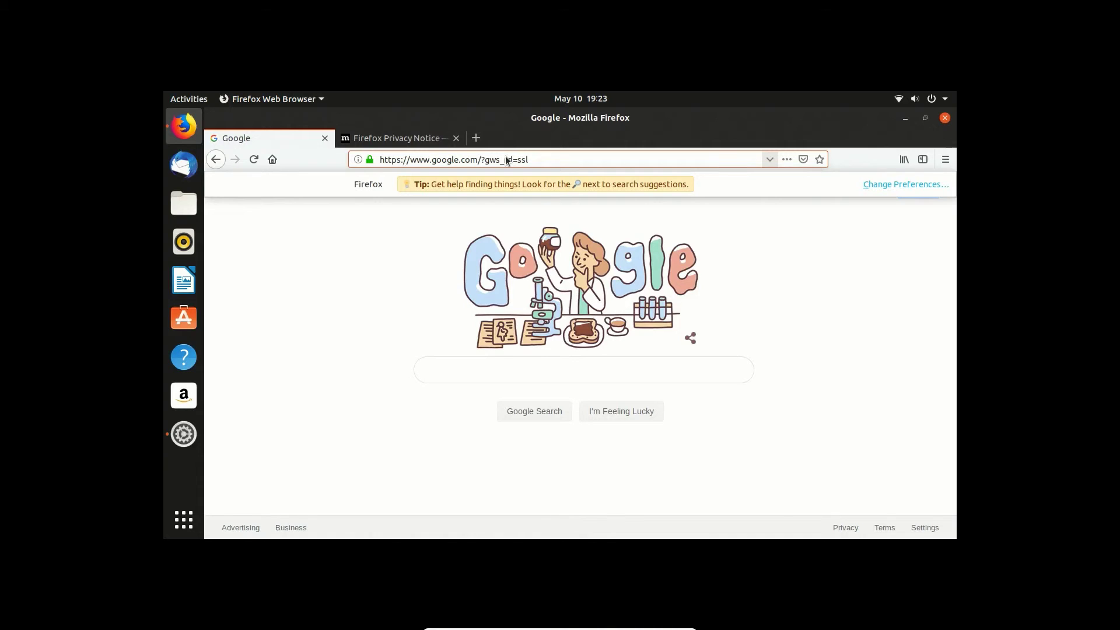
pyautogui.click(944, 115)
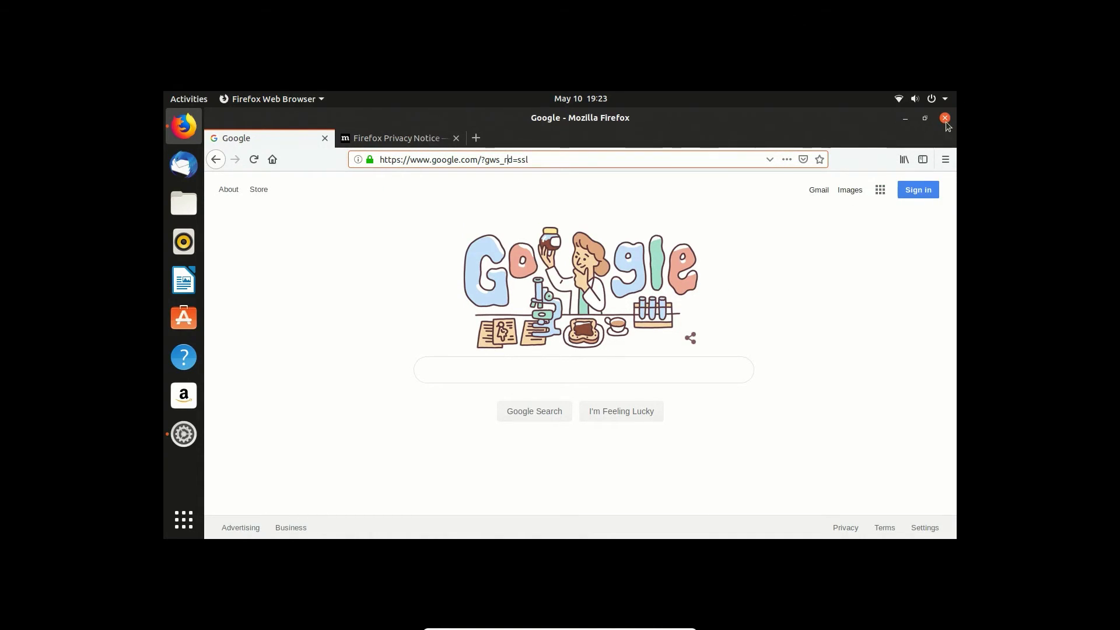
pyautogui.click(944, 118)
pyautogui.click(674, 359)
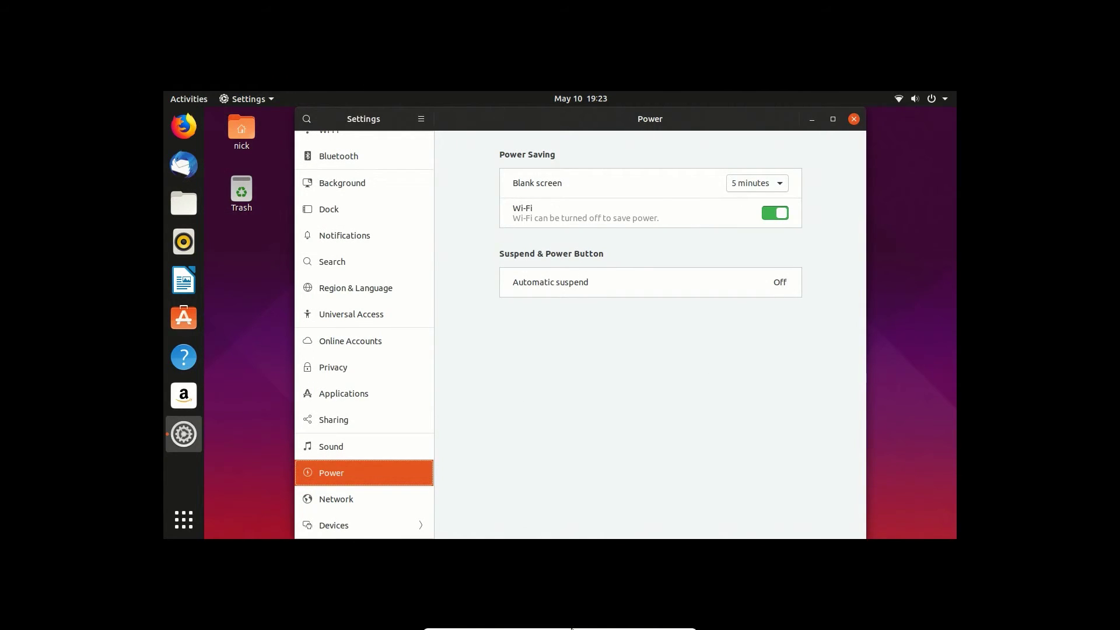
pyautogui.click(584, 629)
pyautogui.click(596, 419)
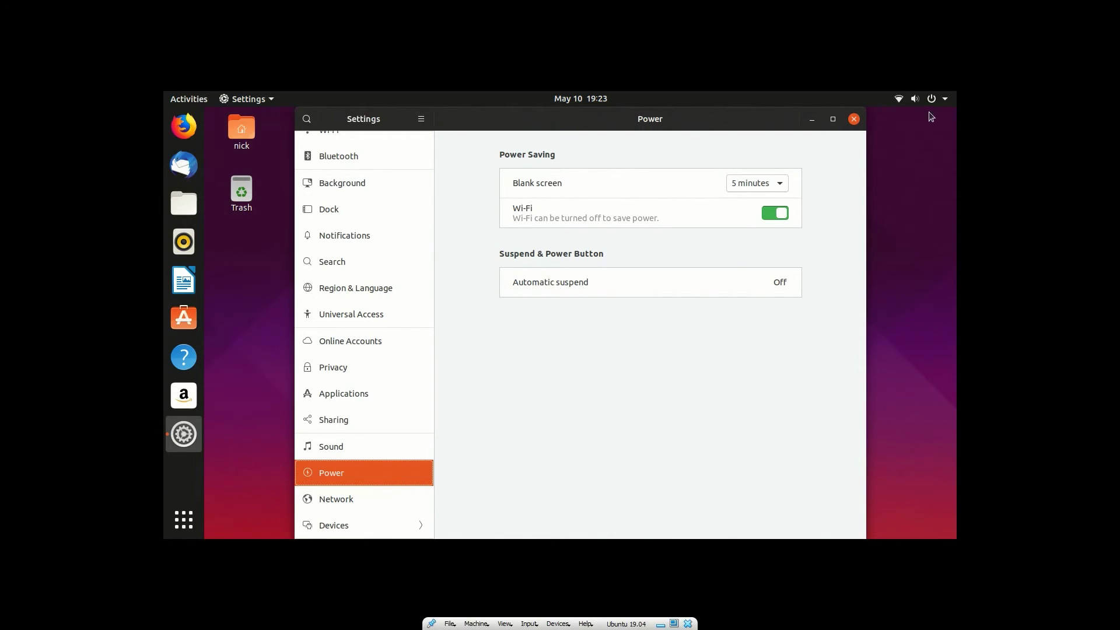
# Step: Close the Settings window and check which wireless network Ubuntu is connected to
pyautogui.click(854, 119)
pyautogui.click(917, 99)
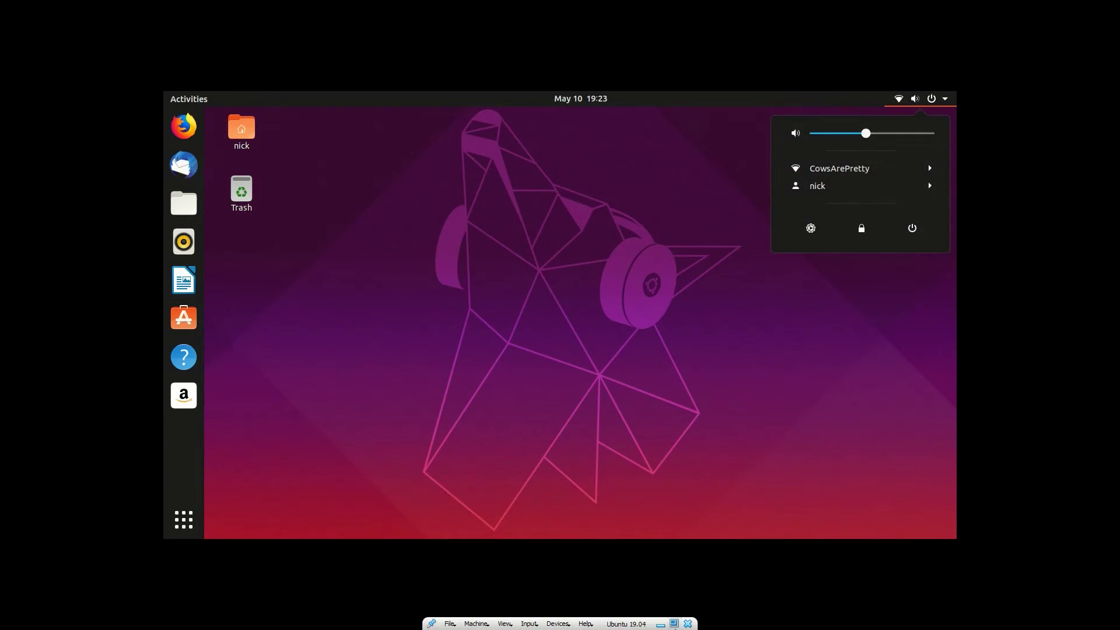
pyautogui.click(665, 312)
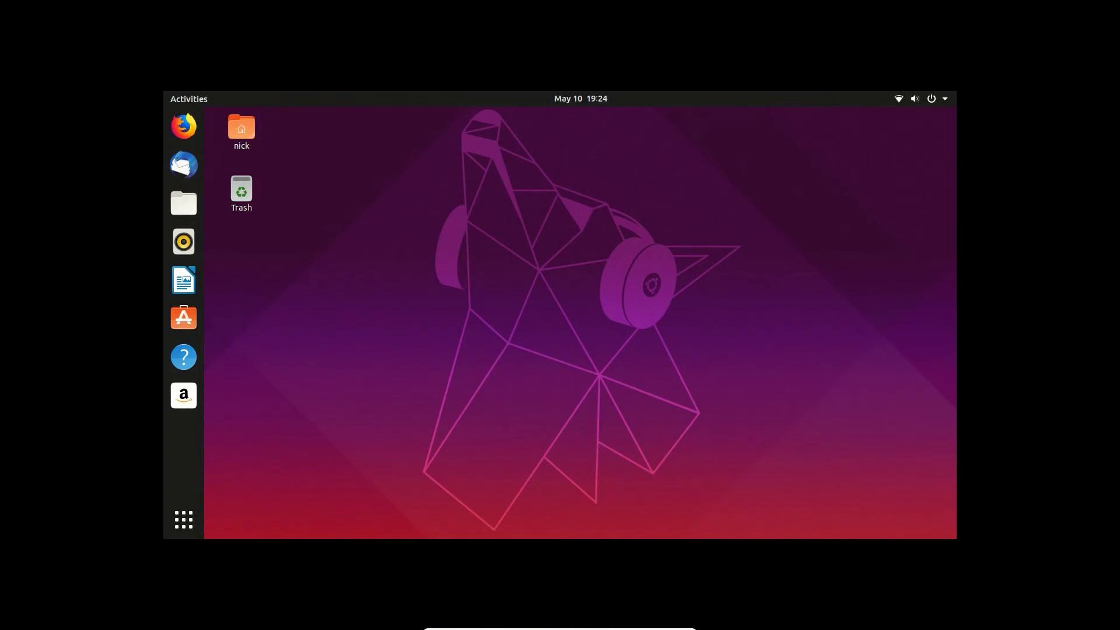
pyautogui.click(916, 100)
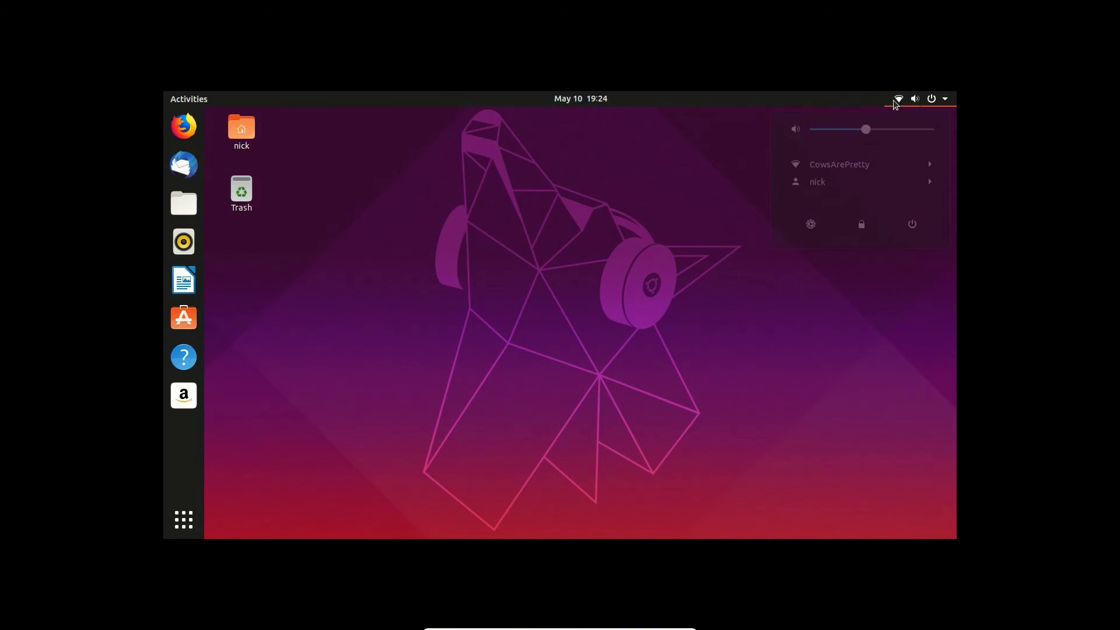
pyautogui.click(756, 187)
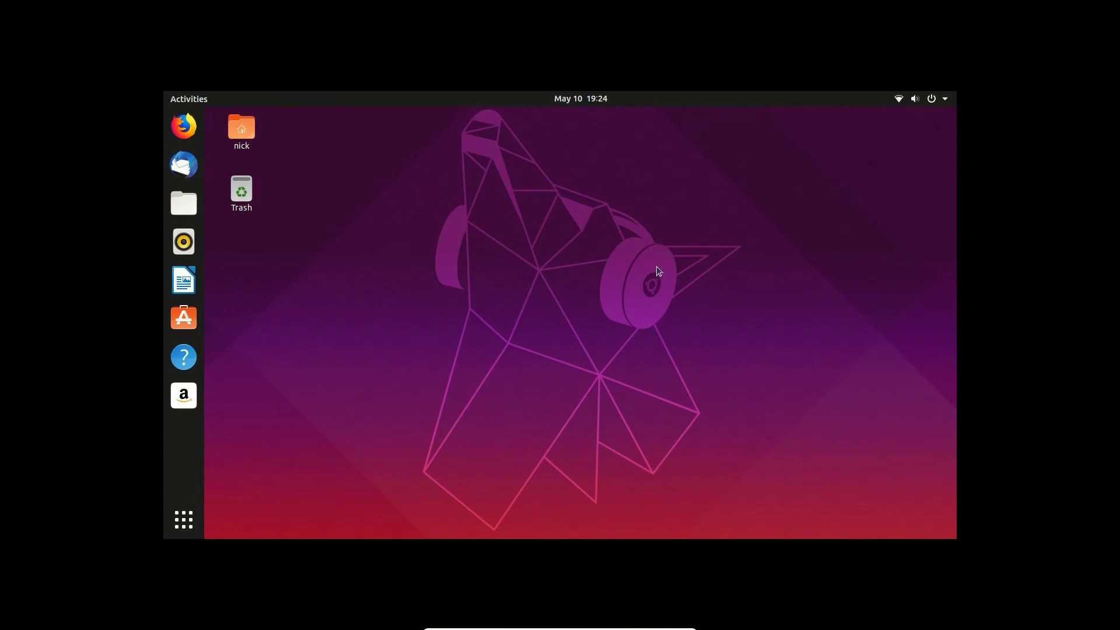
pyautogui.moveTo(609, 229); pyautogui.dragTo(756, 334)
pyautogui.moveTo(536, 211); pyautogui.dragTo(792, 339)
pyautogui.moveTo(756, 225); pyautogui.dragTo(770, 115)
pyautogui.moveTo(421, 493); pyautogui.dragTo(712, 175)
pyautogui.moveTo(777, 188); pyautogui.dragTo(286, 423)
pyautogui.click(190, 513)
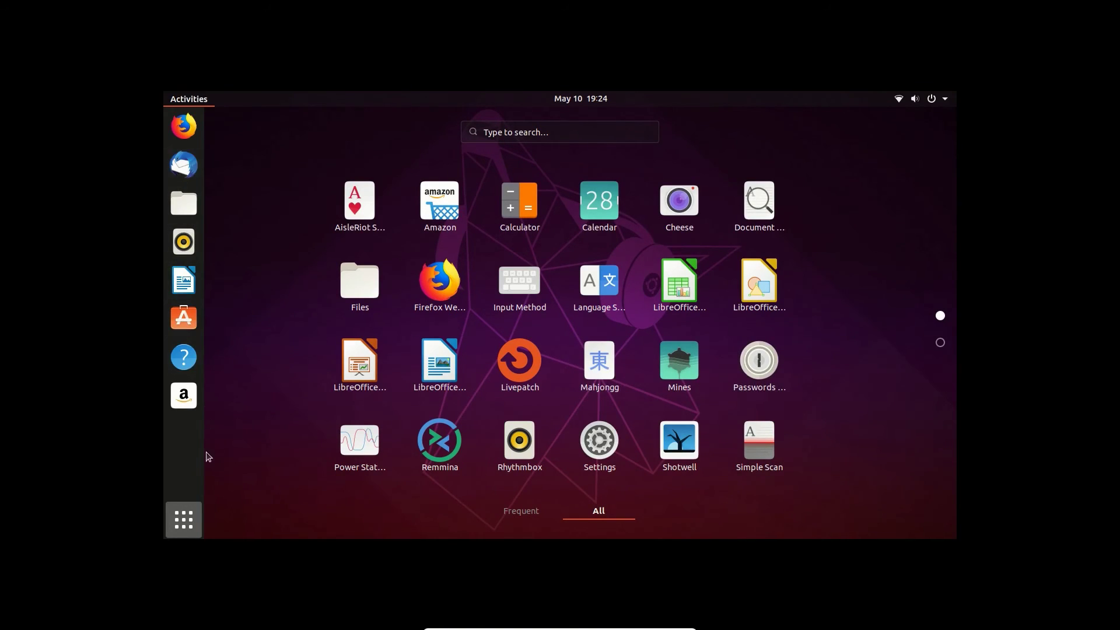
pyautogui.click(189, 514)
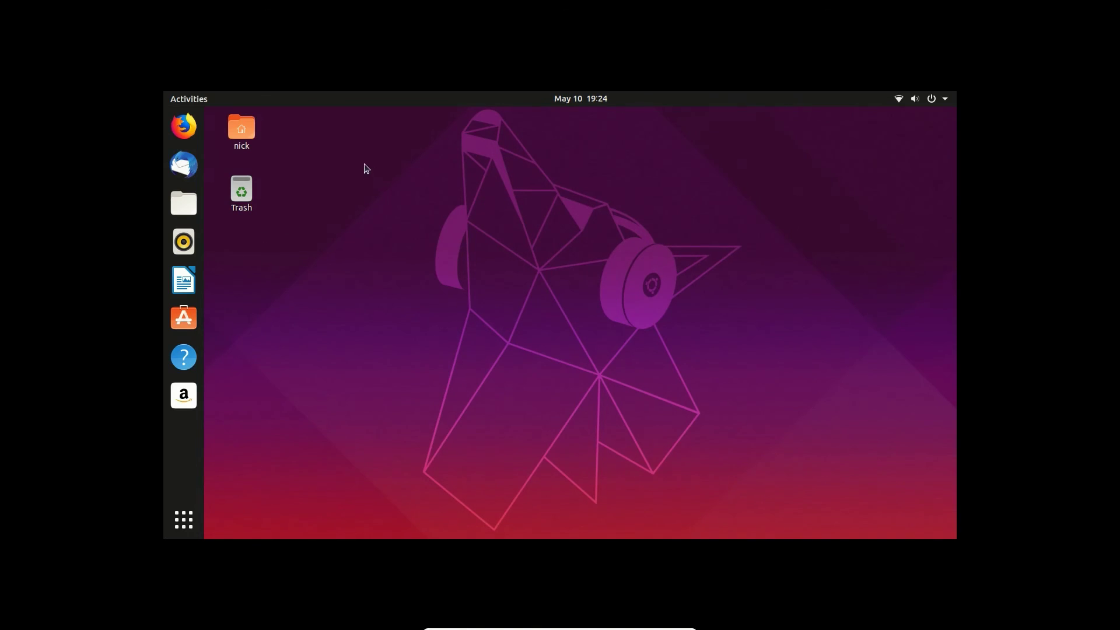
pyautogui.moveTo(365, 165); pyautogui.dragTo(790, 398)
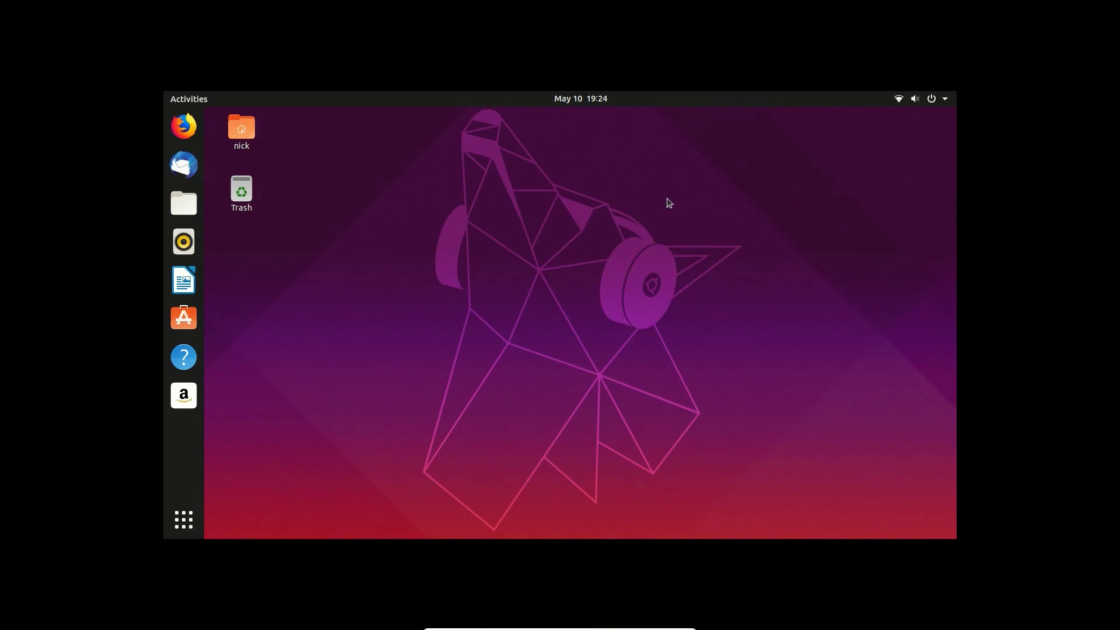